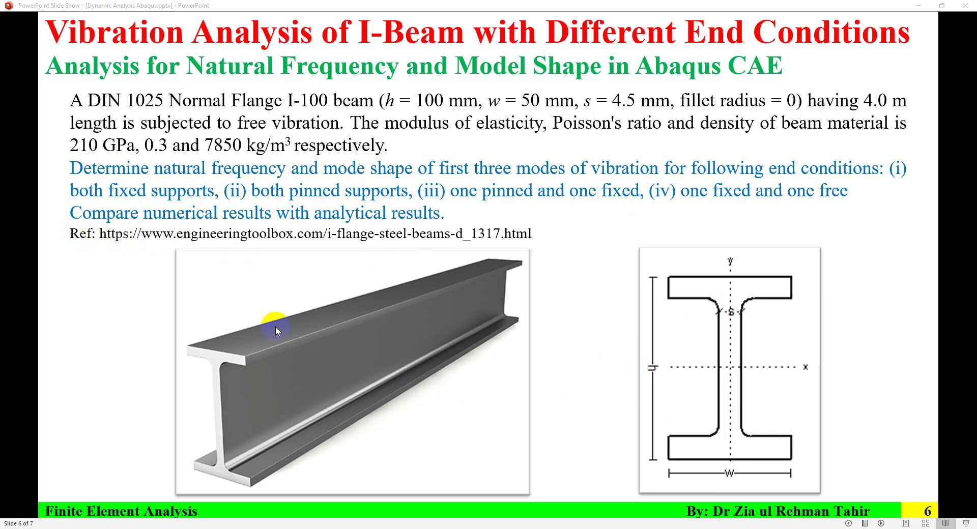
Step: Switch to the browser and examine the DIN 1025 normal flange I-beam diagram and the I 100 row of its dimension table
{"action": "key", "text": "alt+Tab"}
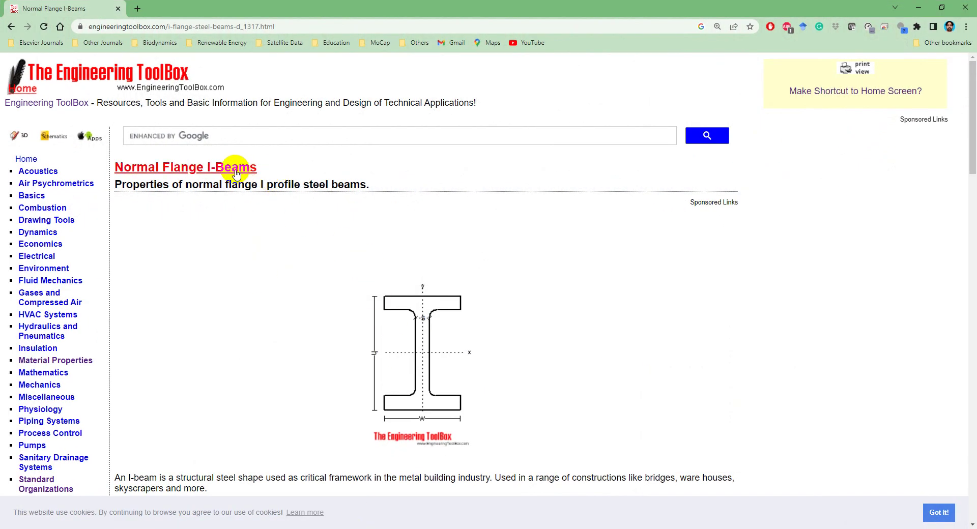
{"action": "scroll", "coordinate": [208, 272], "scroll_direction": "down", "scroll_amount": 7}
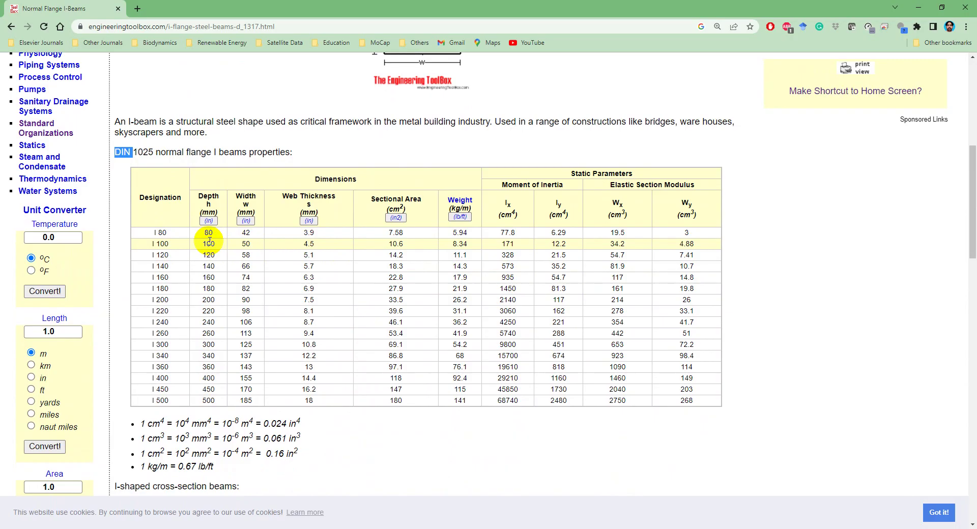
{"action": "scroll", "coordinate": [355, 241], "scroll_direction": "up", "scroll_amount": 4}
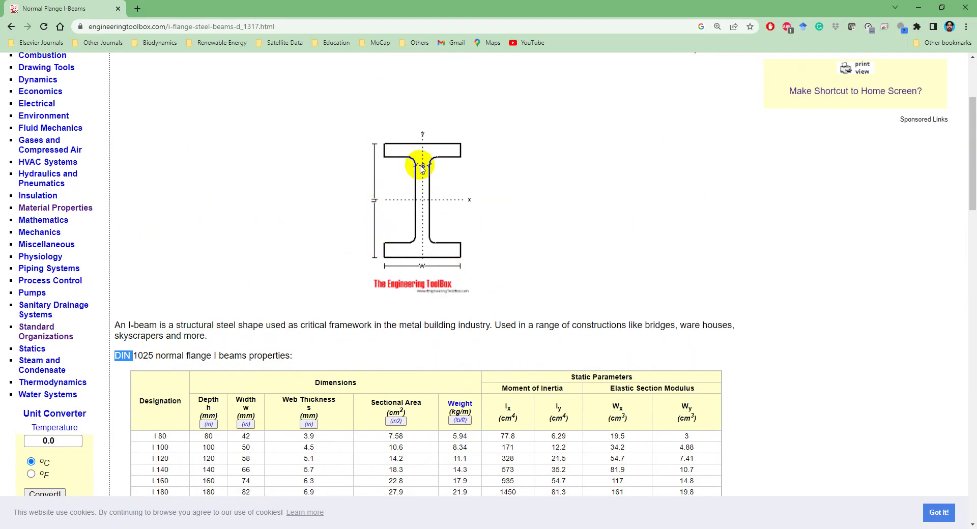
{"action": "scroll", "coordinate": [333, 305], "scroll_direction": "down", "scroll_amount": 3}
{"action": "scroll", "coordinate": [333, 305], "scroll_direction": "up", "scroll_amount": 1}
{"action": "scroll", "coordinate": [333, 305], "scroll_direction": "down", "scroll_amount": 2}
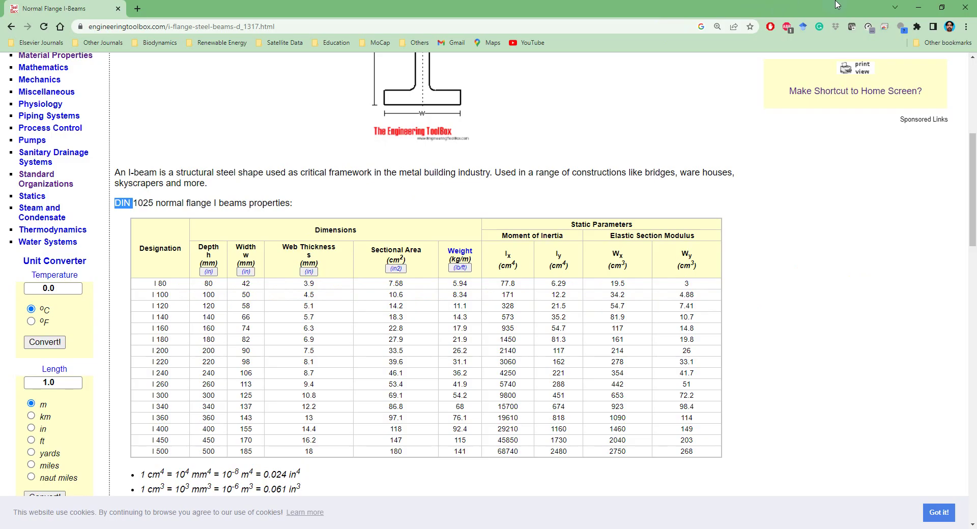
{"action": "scroll", "coordinate": [401, 255], "scroll_direction": "up", "scroll_amount": 6}
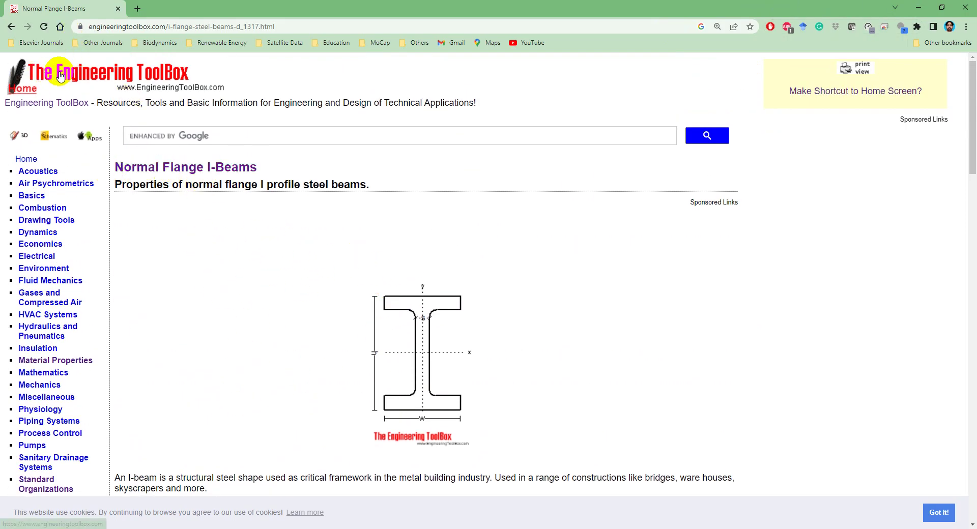
{"action": "left_click", "coordinate": [918, 8]}
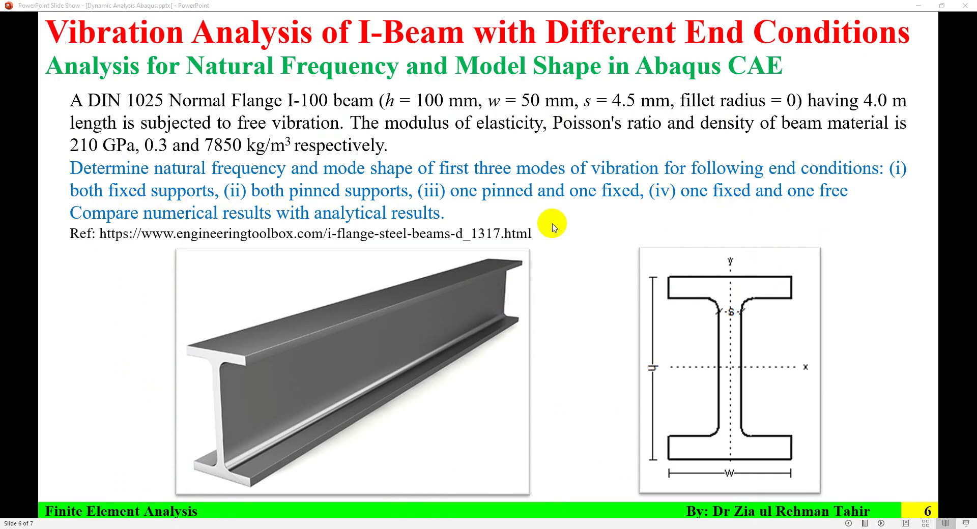
Step: Advance the presentation to the Modeling outline and review its unit sets, work directory and save entries
{"action": "key", "text": "Right"}
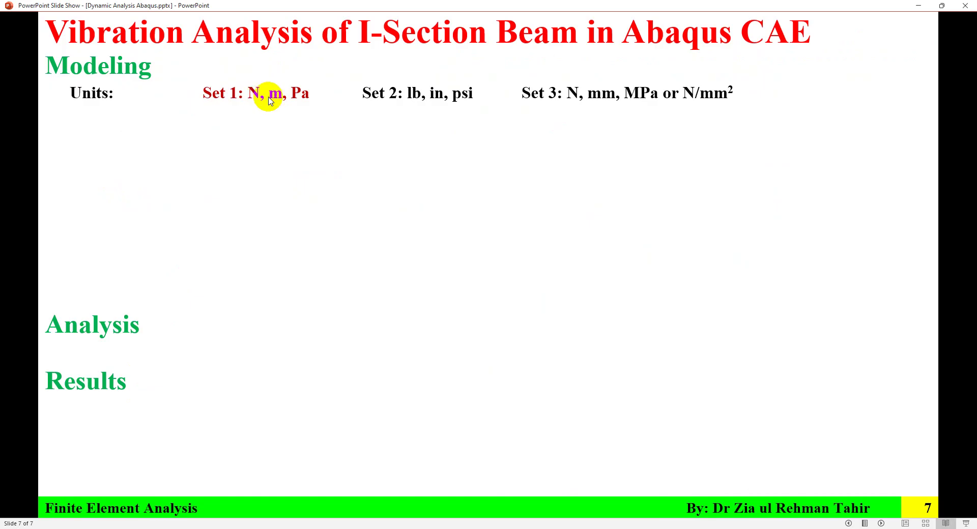
{"action": "left_click", "coordinate": [307, 110]}
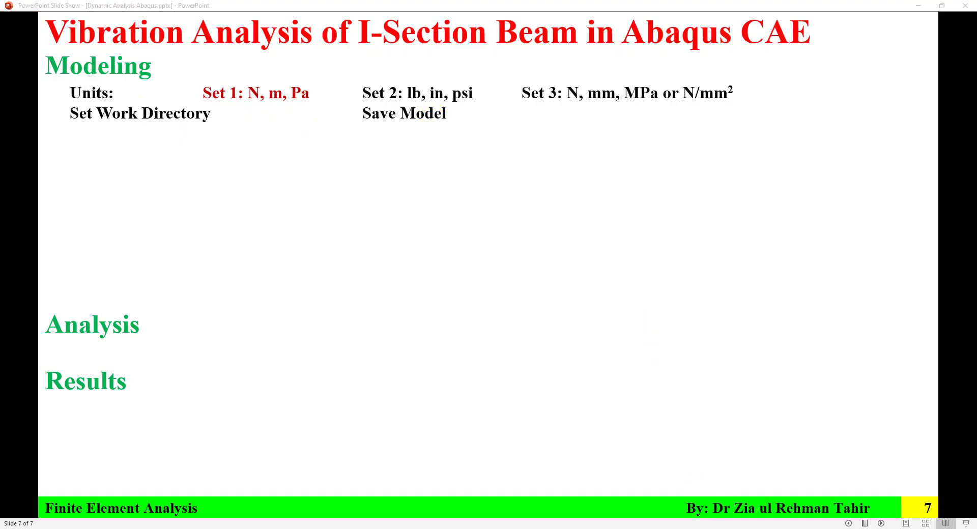
Step: Switch to Abaqus/CAE and set the work directory to the Abaqus Files folder inside Abaqus Dynamic Analysis
{"action": "key", "text": "alt+Tab"}
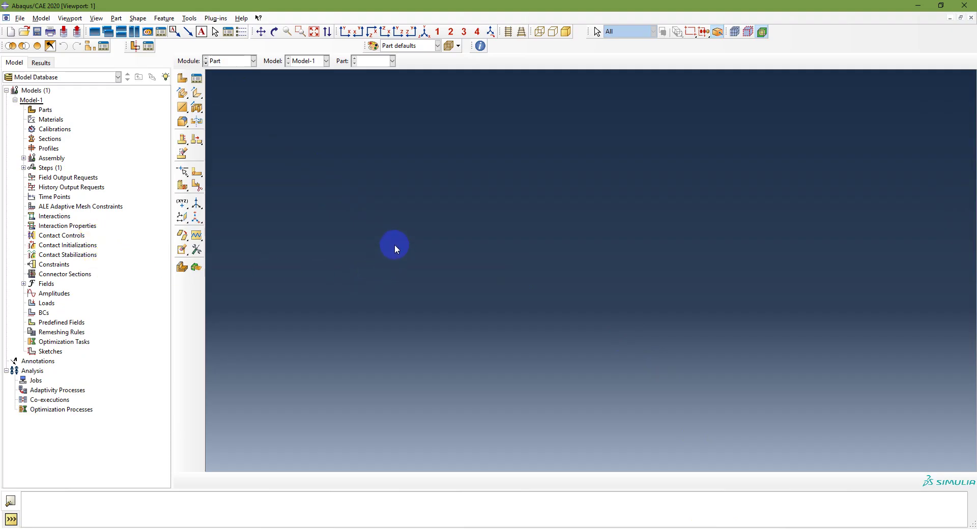
{"action": "left_click", "coordinate": [20, 20]}
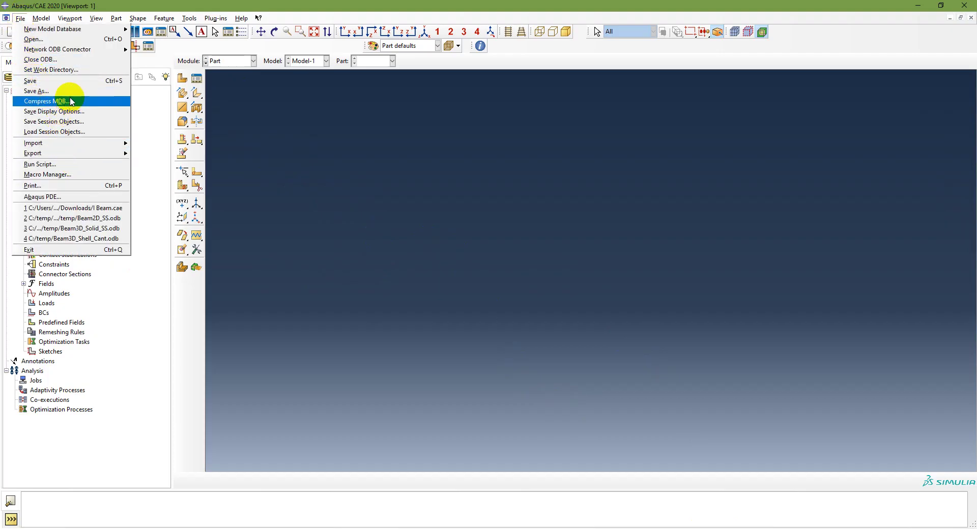
{"action": "left_click", "coordinate": [74, 70]}
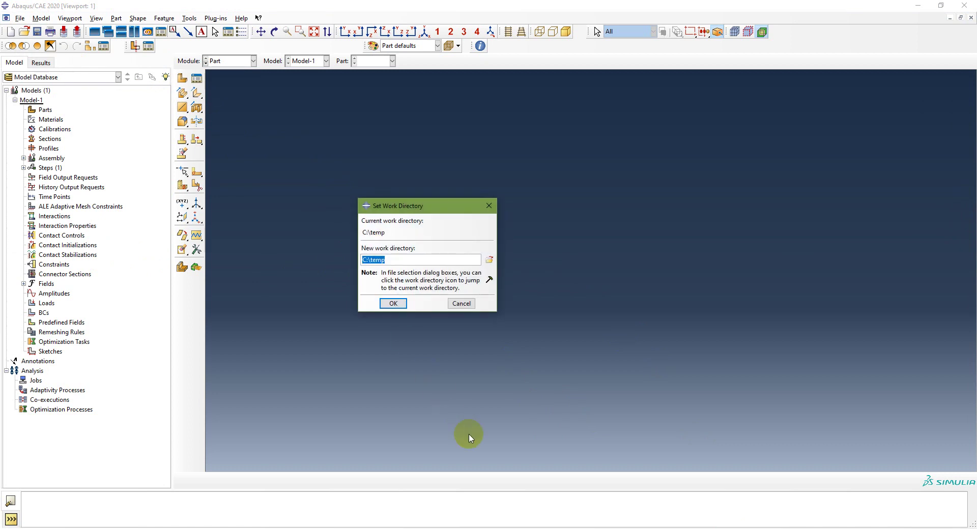
{"action": "key", "text": "ctrl+v"}
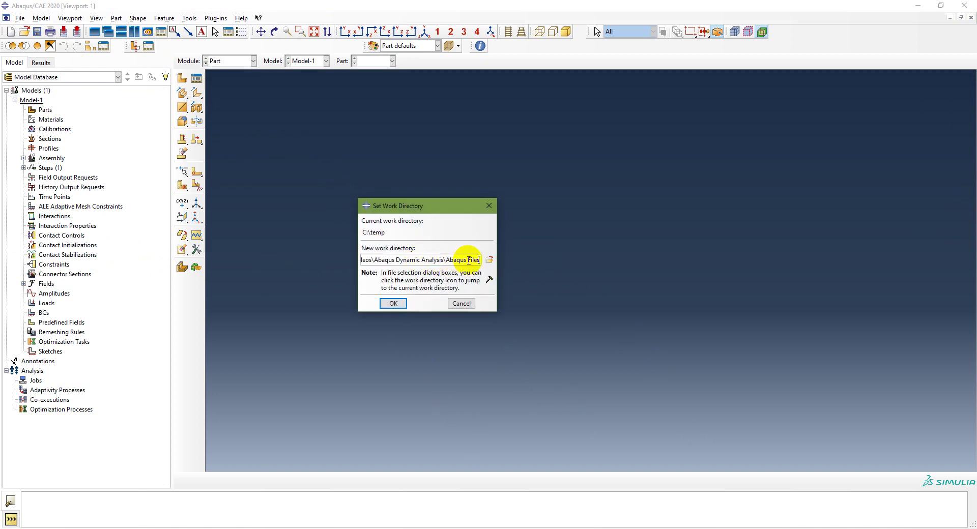
{"action": "left_click", "coordinate": [390, 303]}
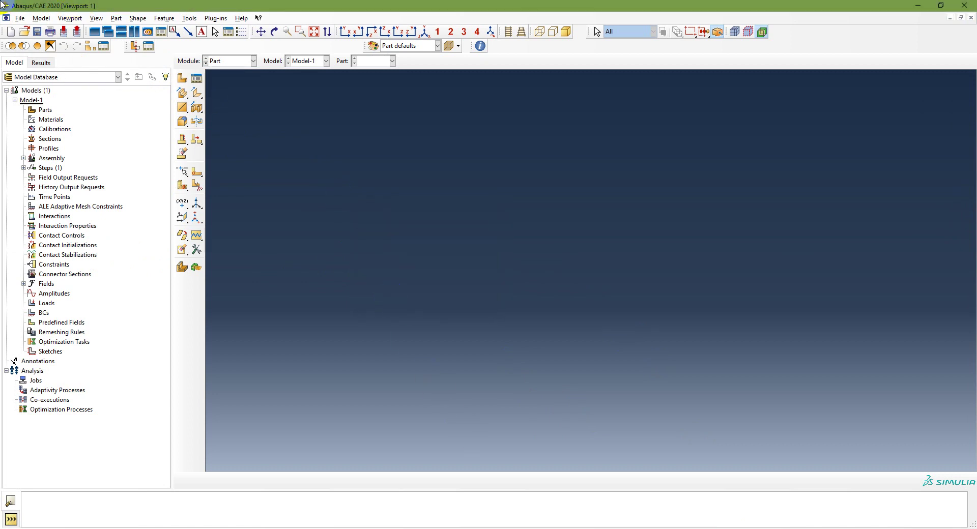
Step: Save the model database as I_Beam in the Abaqus Files folder
{"action": "left_click", "coordinate": [37, 33]}
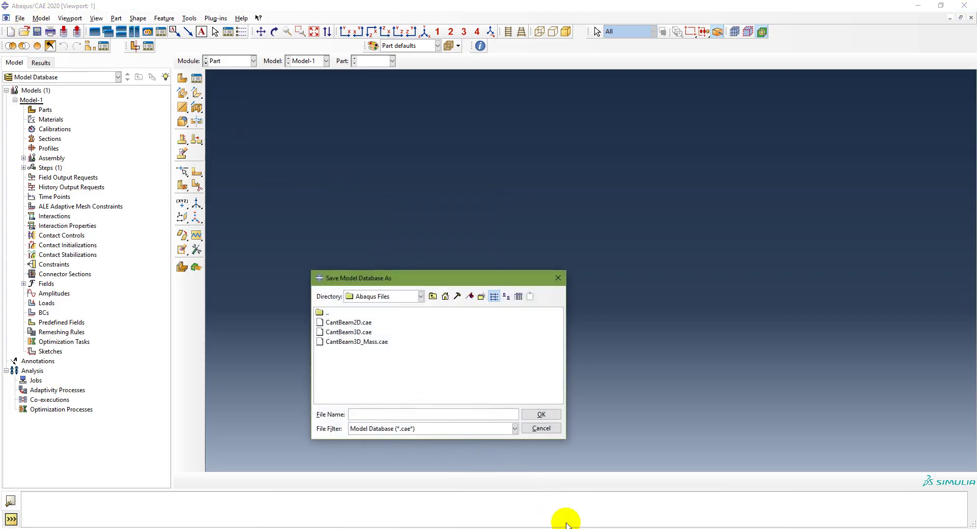
{"action": "type", "text": "I_Beam"}
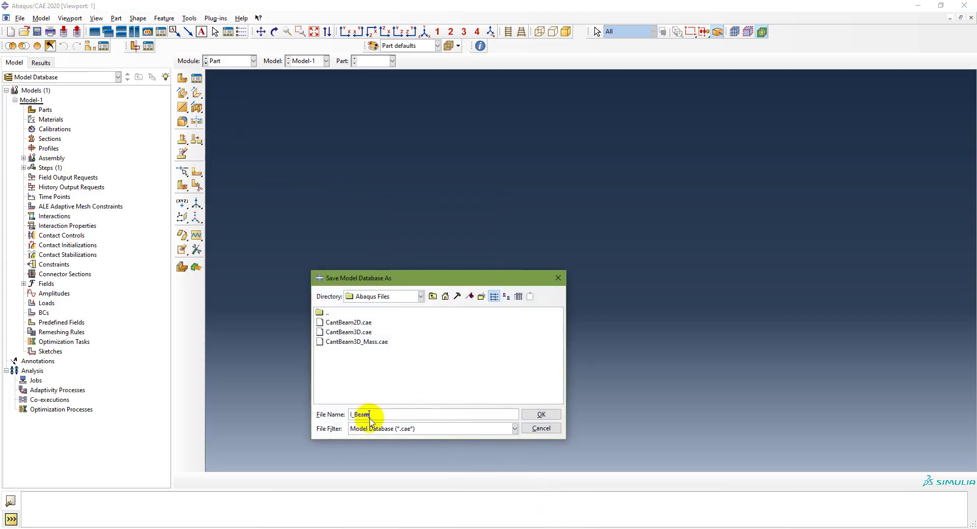
{"action": "left_click", "coordinate": [541, 414]}
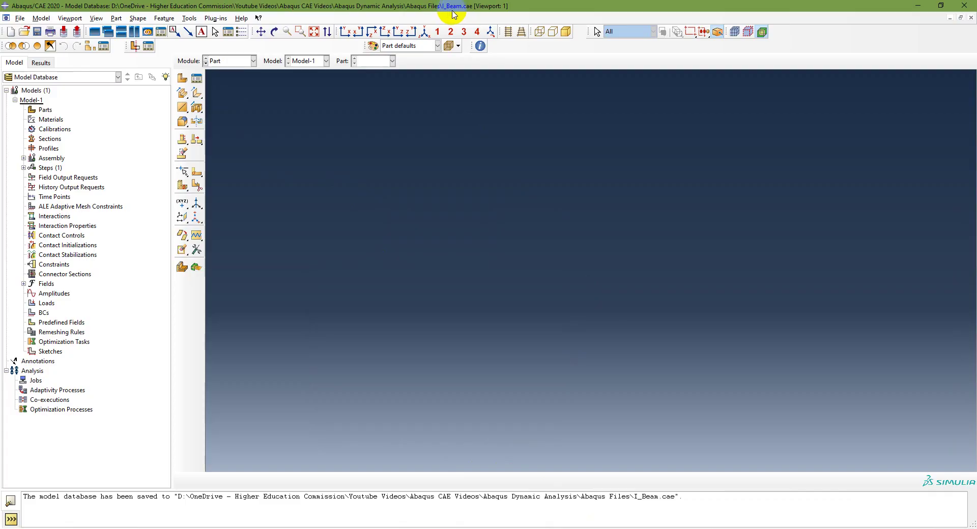
Step: Switch to the presentation and review the outline of part, property, mesh, assembly, step, load and job operations
{"action": "key", "text": "alt+Tab"}
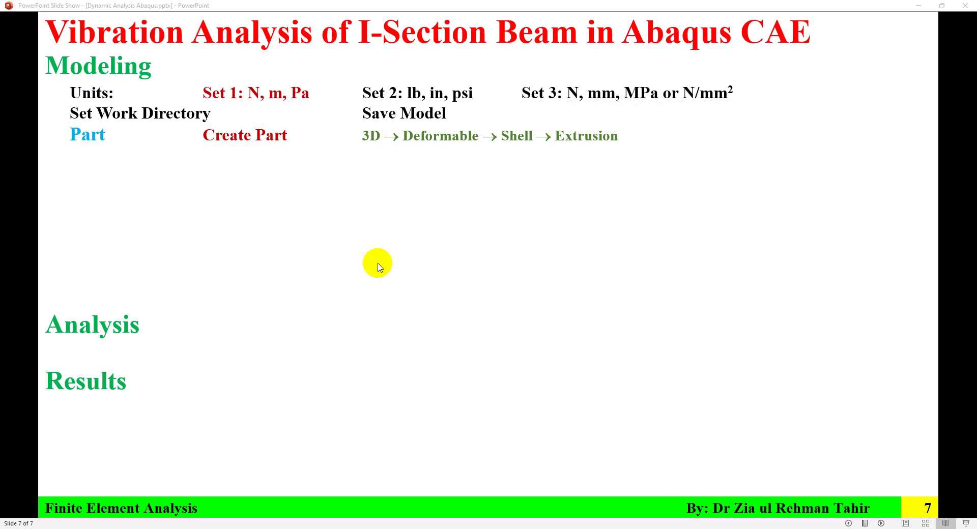
{"action": "left_click", "coordinate": [236, 153]}
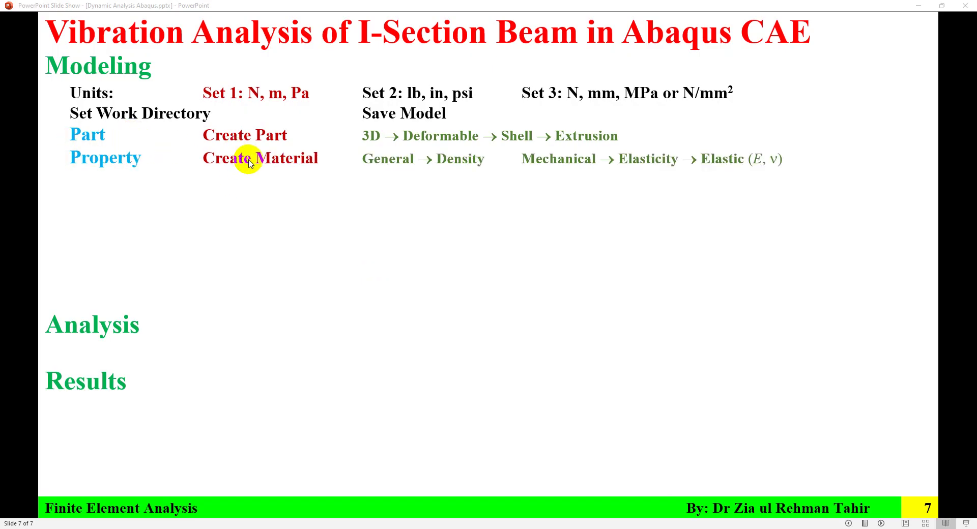
{"action": "left_click", "coordinate": [247, 162]}
{"action": "left_click", "coordinate": [271, 189]}
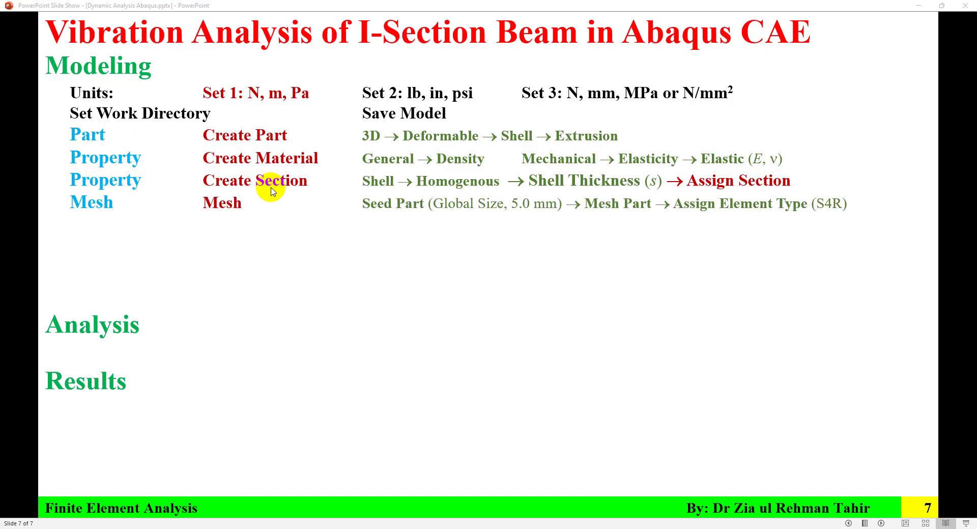
{"action": "left_click", "coordinate": [227, 211]}
{"action": "left_click", "coordinate": [268, 244]}
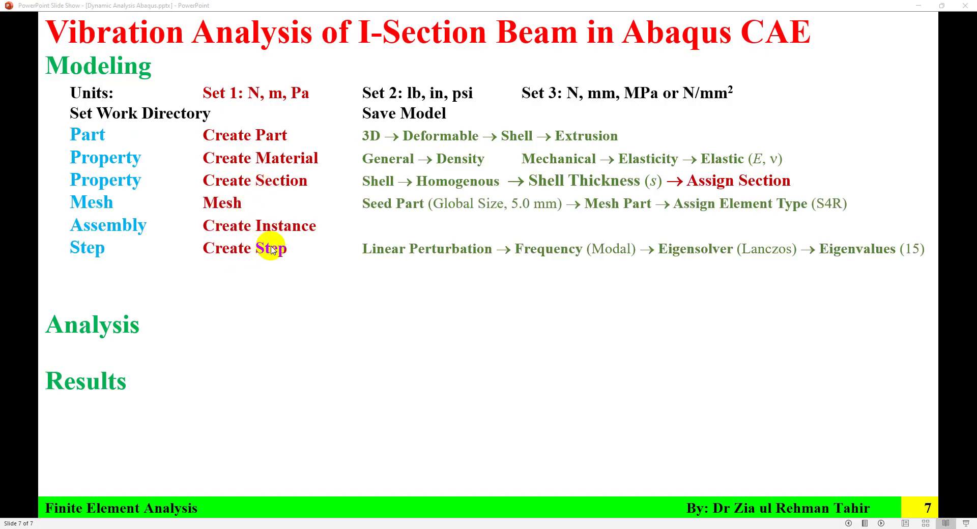
{"action": "left_click", "coordinate": [272, 250]}
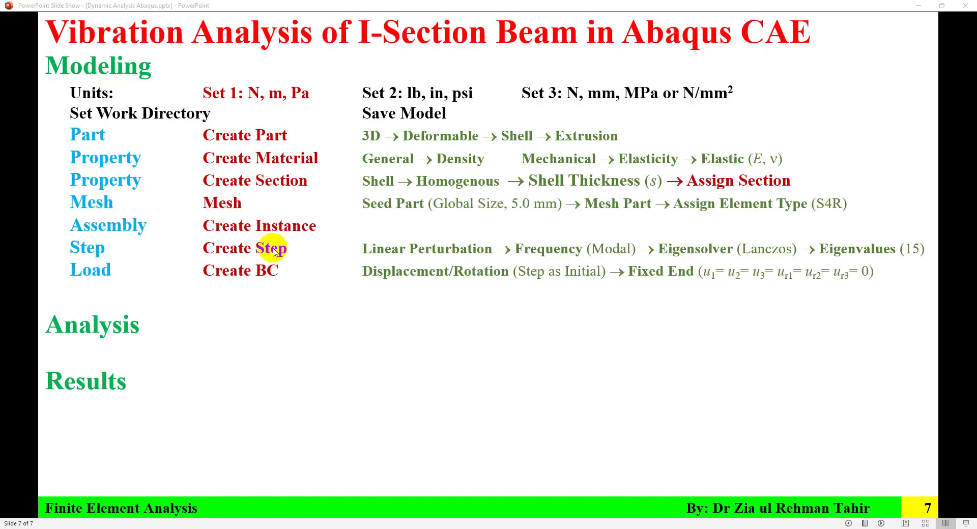
{"action": "left_click", "coordinate": [274, 276]}
{"action": "left_click", "coordinate": [274, 276]}
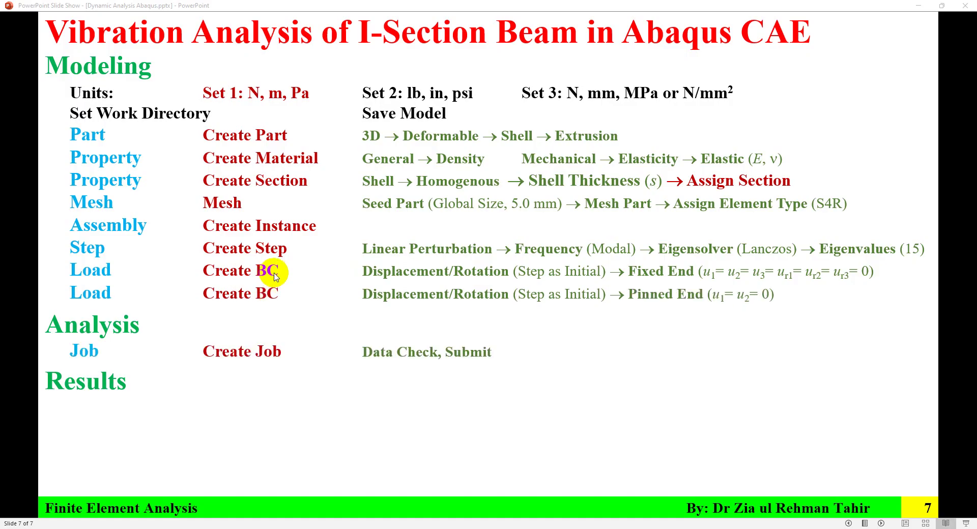
{"action": "left_click", "coordinate": [274, 377]}
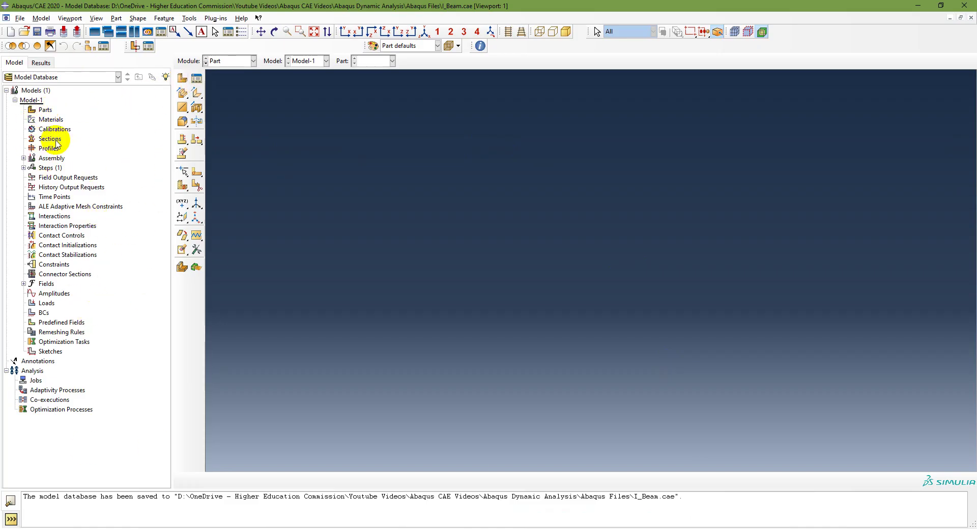
Step: Rename Model-1 as Fixed_Fixed
{"action": "left_click", "coordinate": [32, 101]}
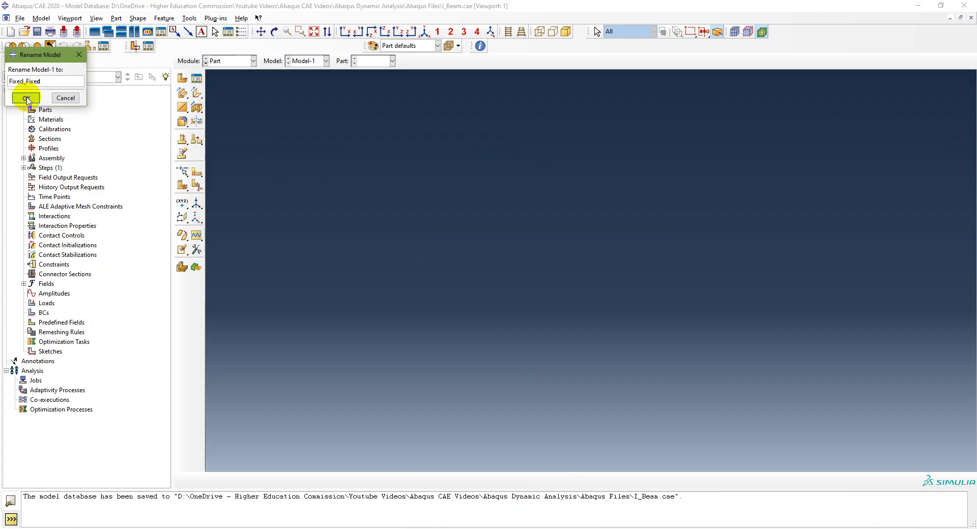
{"action": "left_click", "coordinate": [26, 99]}
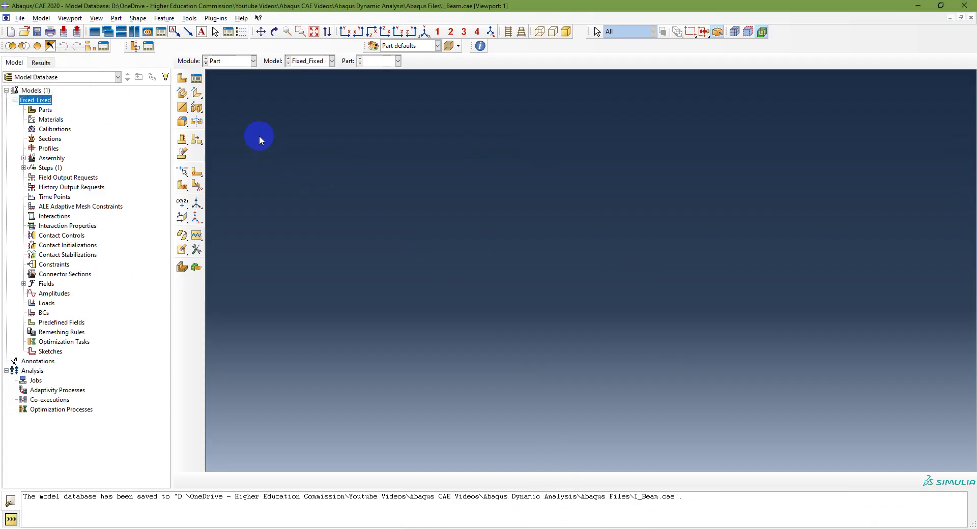
Step: Create a 3D deformable part with a shell extrusion base feature and an approximate size of 5
{"action": "left_click", "coordinate": [182, 79]}
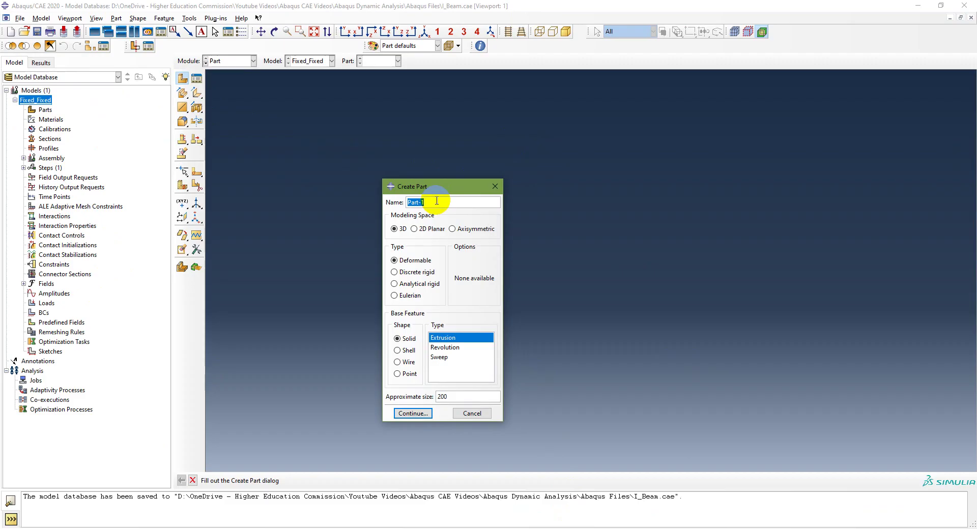
{"action": "left_click", "coordinate": [395, 260]}
{"action": "left_click", "coordinate": [395, 339]}
{"action": "left_click", "coordinate": [397, 351]}
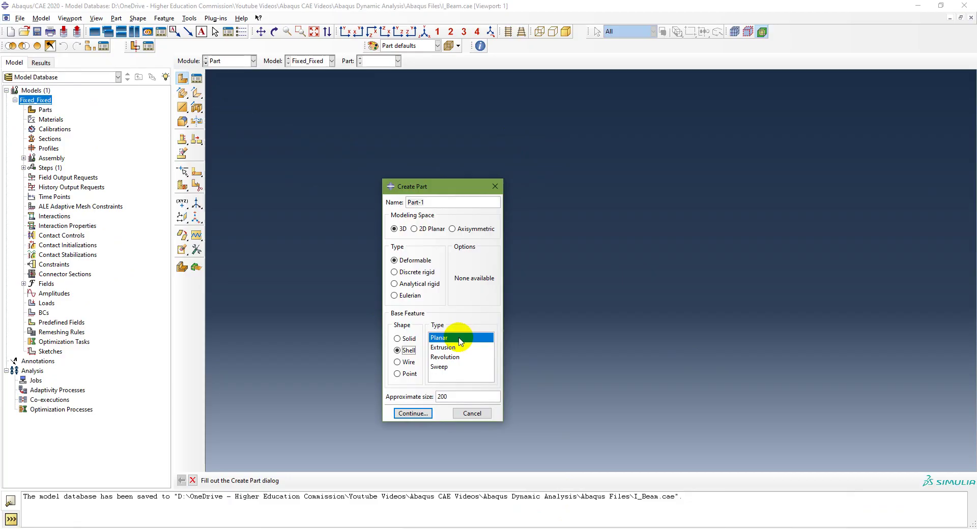
{"action": "left_click", "coordinate": [460, 349]}
{"action": "left_click_drag", "start_coordinate": [458, 398], "coordinate": [414, 397]}
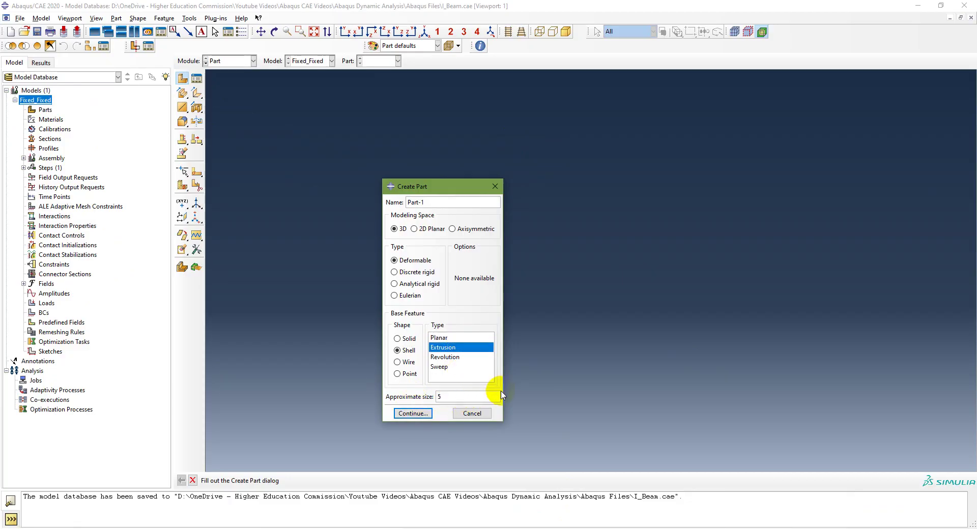
{"action": "type", "text": "5"}
{"action": "left_click", "coordinate": [413, 413]}
Step: Sketch the I-section with two horizontal flanges 0.05 wide joined at their midpoints by a vertical web 0.1 high
{"action": "left_click", "coordinate": [578, 246]}
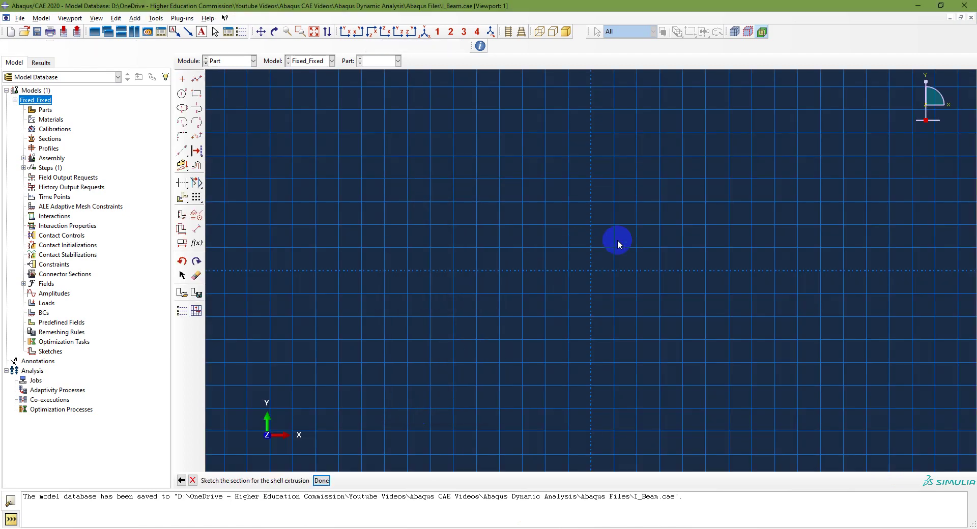
{"action": "scroll", "coordinate": [606, 187], "scroll_direction": "up", "scroll_amount": 3}
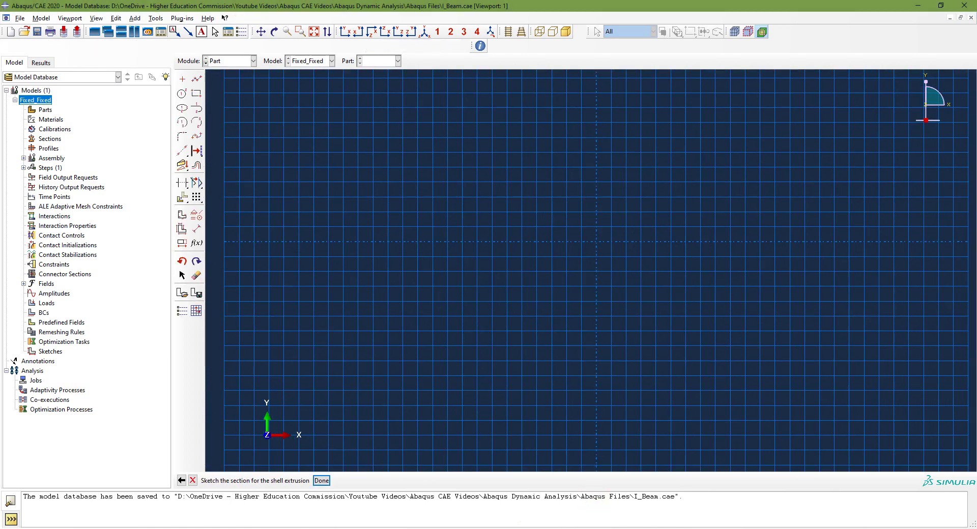
{"action": "left_click", "coordinate": [537, 138]}
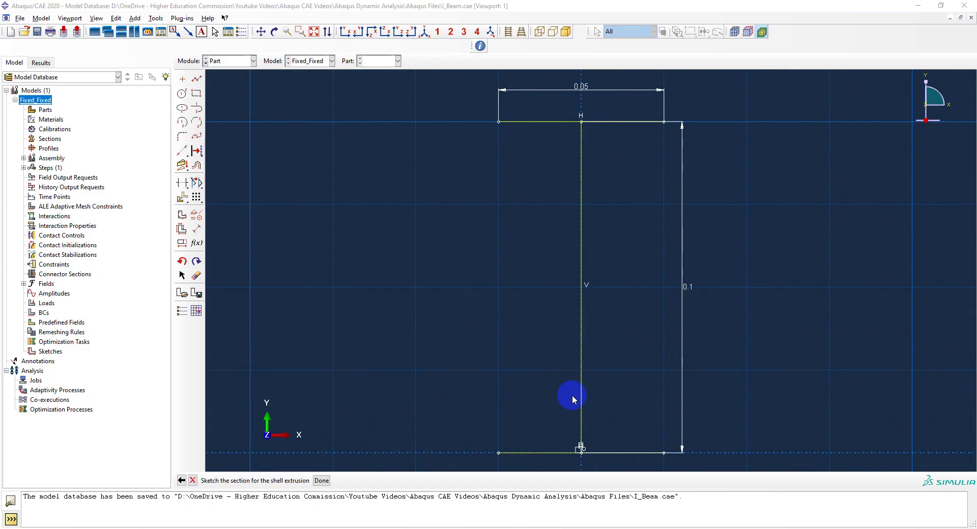
{"action": "left_click", "coordinate": [196, 82]}
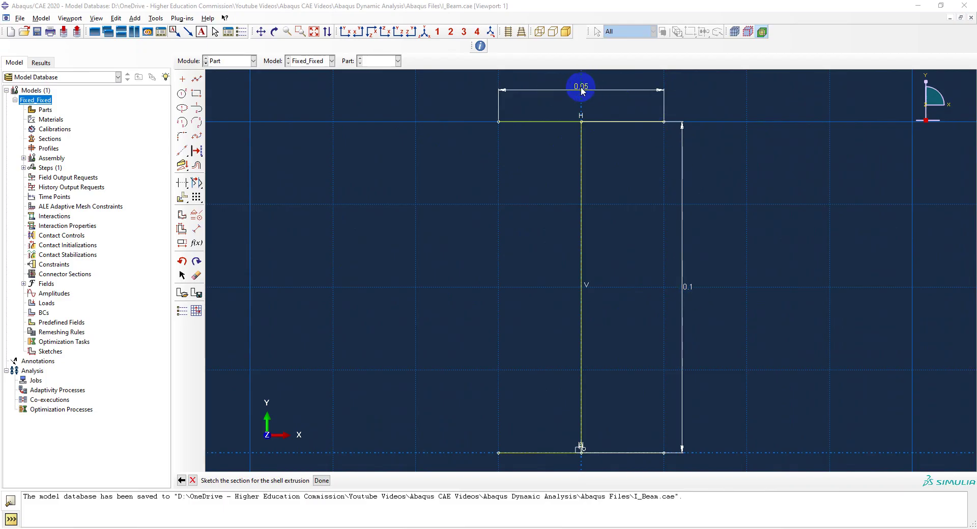
Step: Finish the section sketch and extrude it to a depth of 4
{"action": "left_click", "coordinate": [319, 480]}
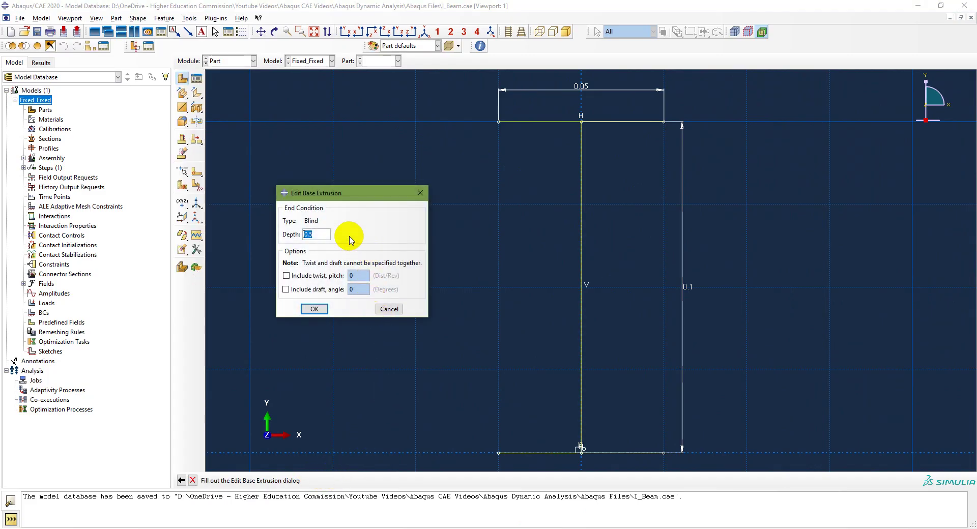
{"action": "type", "text": "4"}
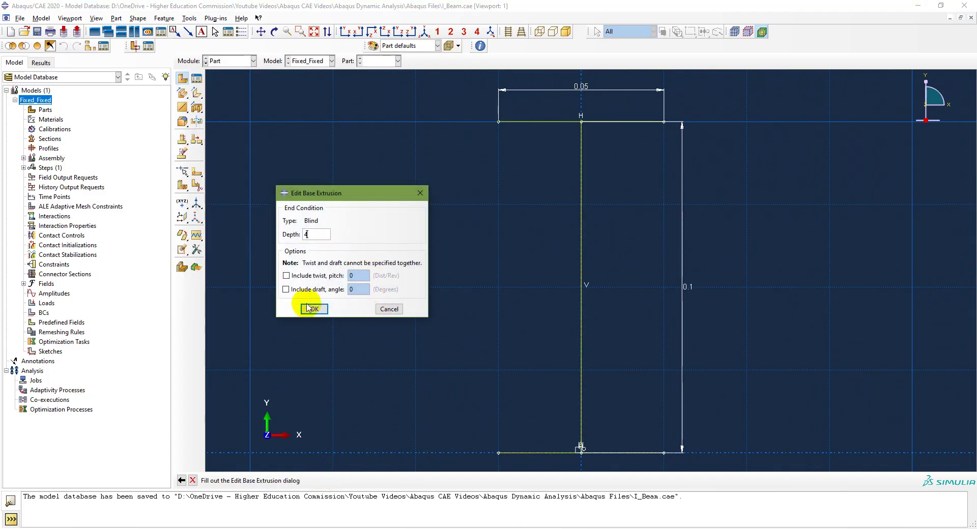
{"action": "left_click", "coordinate": [314, 308]}
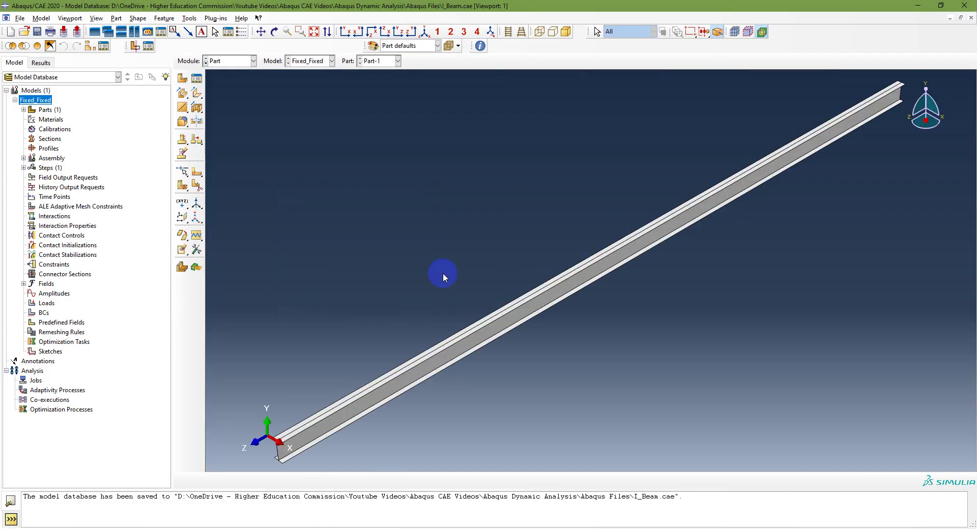
Step: Check the modeling outline on the PowerPoint slide, return to Abaqus/CAE and switch to the Property module
{"action": "left_click", "coordinate": [600, 528]}
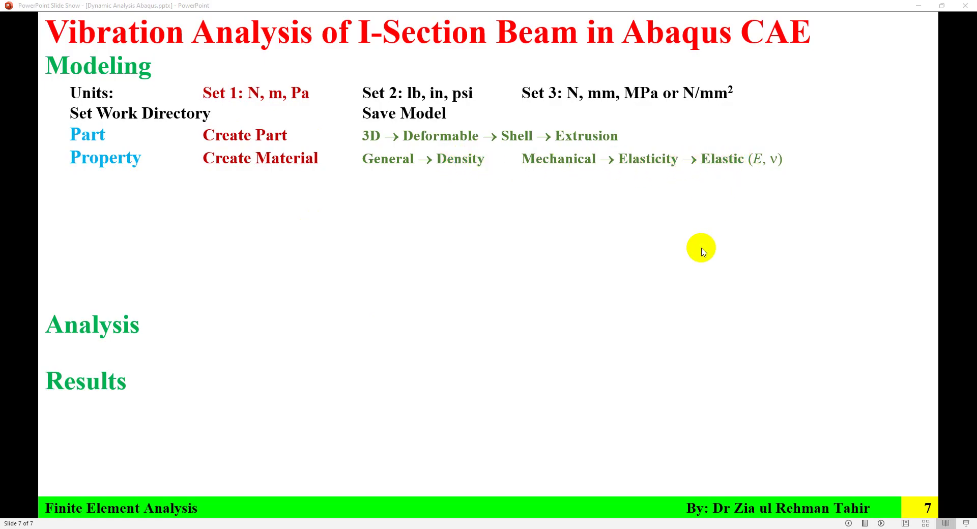
{"action": "left_click", "coordinate": [702, 528]}
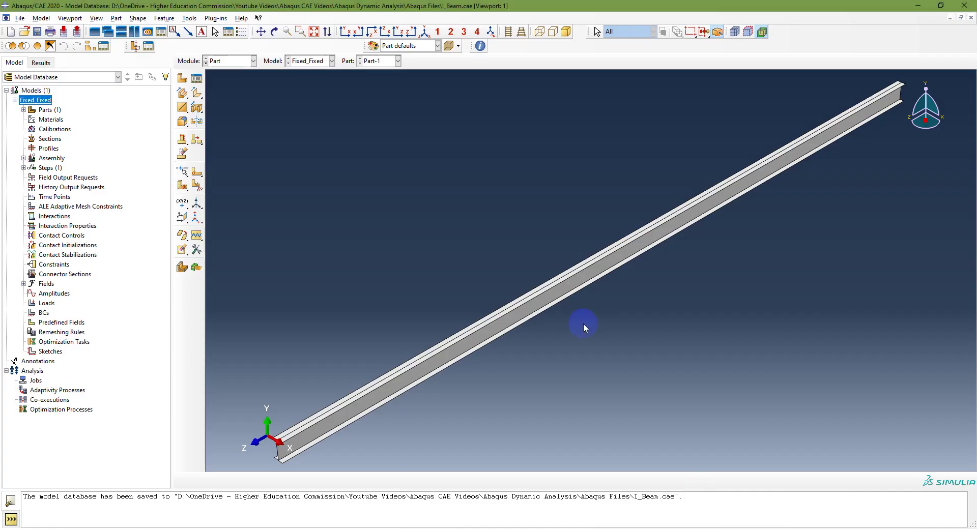
{"action": "left_click", "coordinate": [227, 60]}
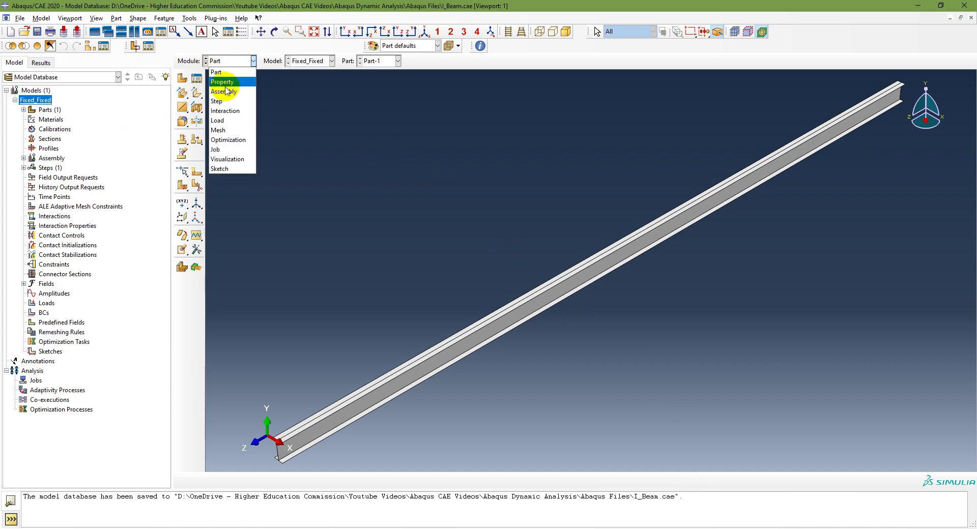
{"action": "left_click", "coordinate": [223, 82]}
Step: Create a material named Steel with a uniform mass density of 7850
{"action": "left_click", "coordinate": [182, 77]}
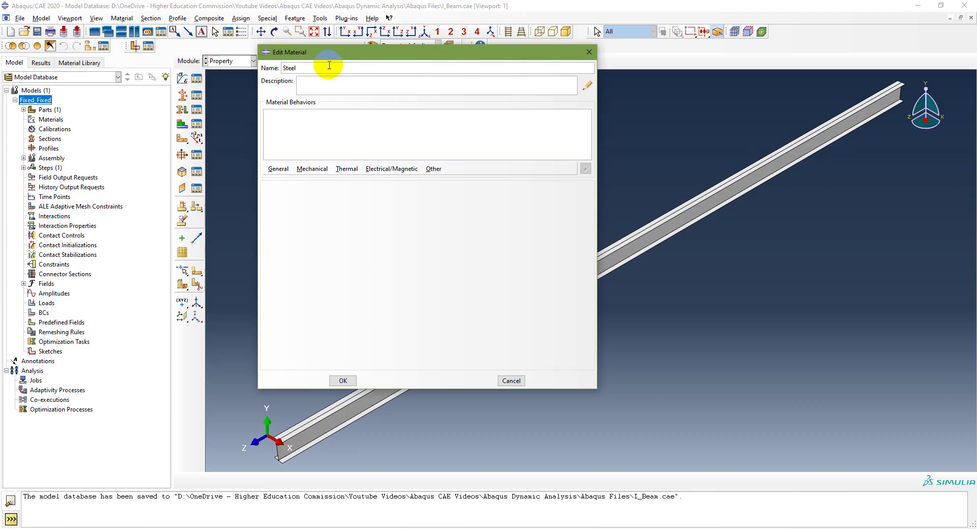
{"action": "type", "text": "Steel"}
{"action": "left_click", "coordinate": [277, 168]}
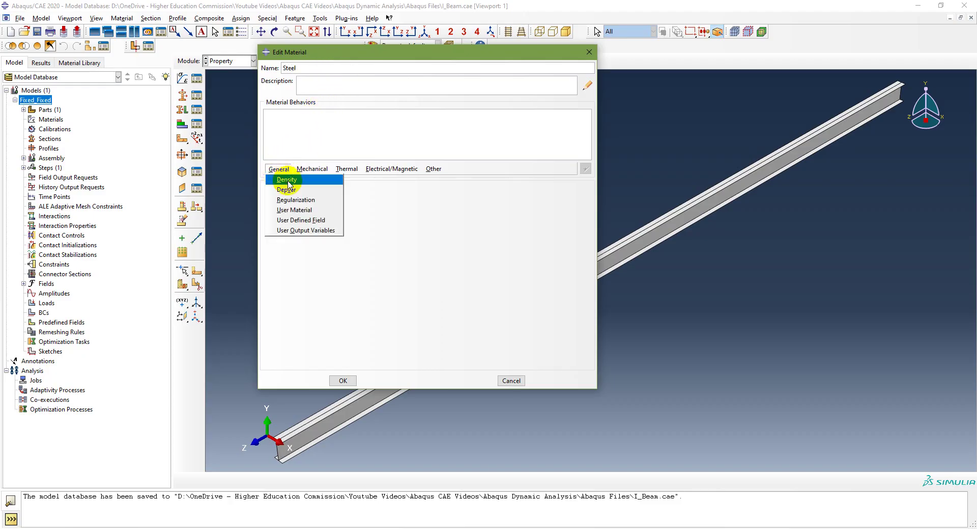
{"action": "left_click", "coordinate": [281, 180]}
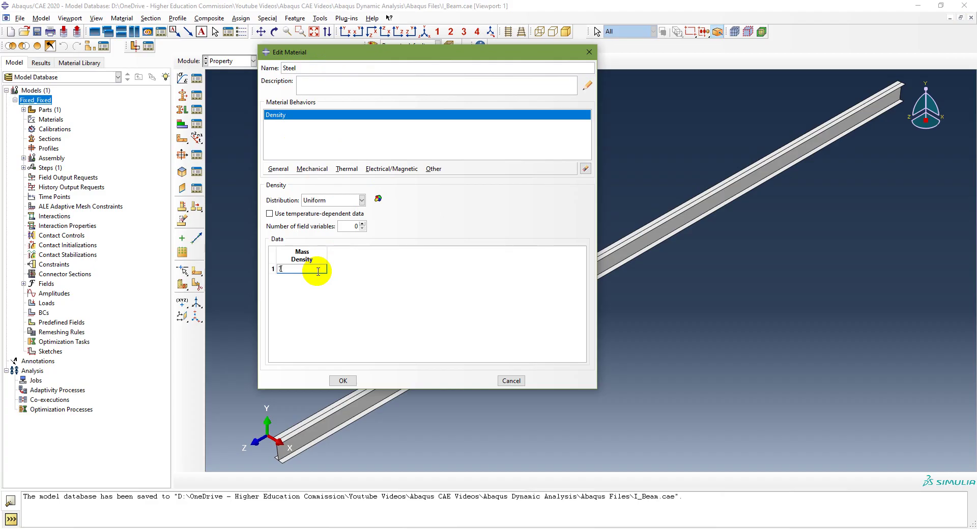
Step: Give Steel isotropic elastic behavior with Young's modulus 210e9 and Poisson's ratio 0.3, and review the saved material
{"action": "left_click", "coordinate": [312, 168]}
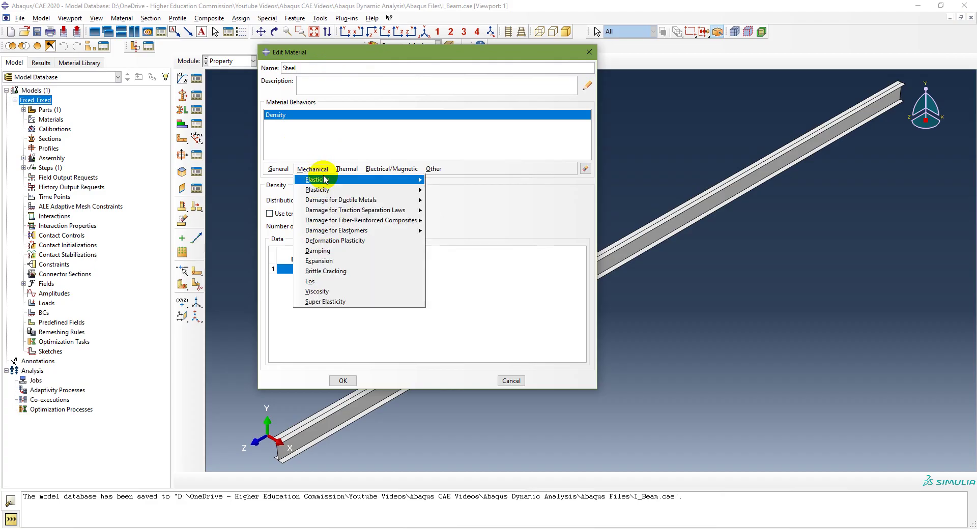
{"action": "mouse_move", "coordinate": [389, 182]}
{"action": "left_click", "coordinate": [445, 180]}
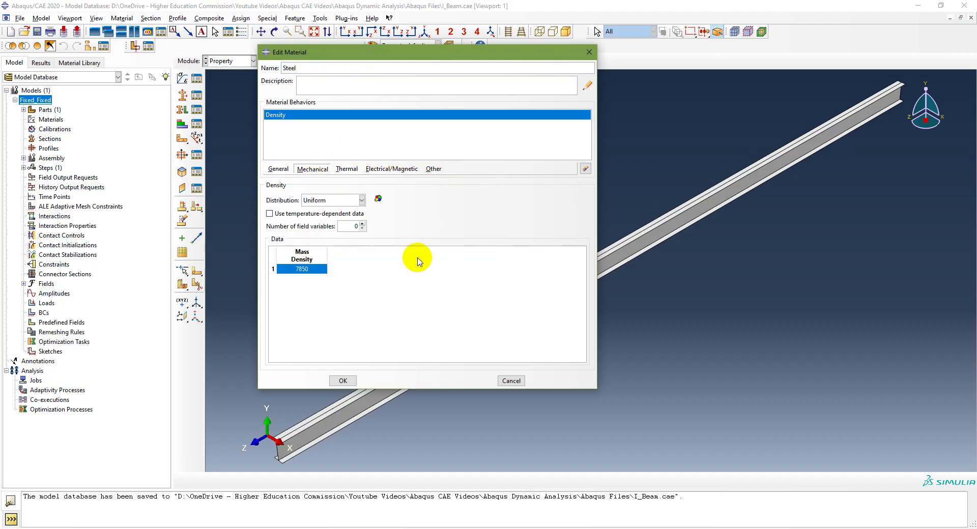
{"action": "left_click", "coordinate": [296, 307]}
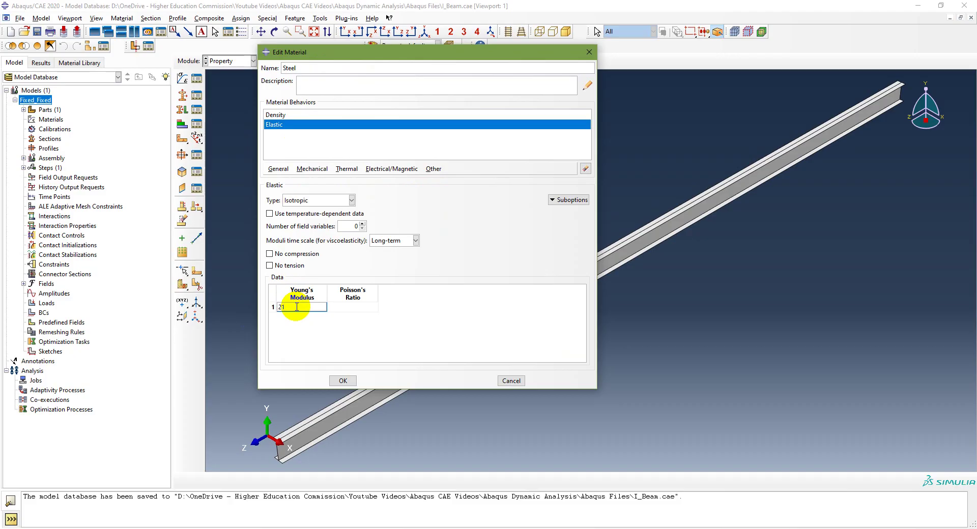
{"action": "type", "text": "9"}
{"action": "left_click", "coordinate": [352, 306]}
{"action": "type", "text": "0"}
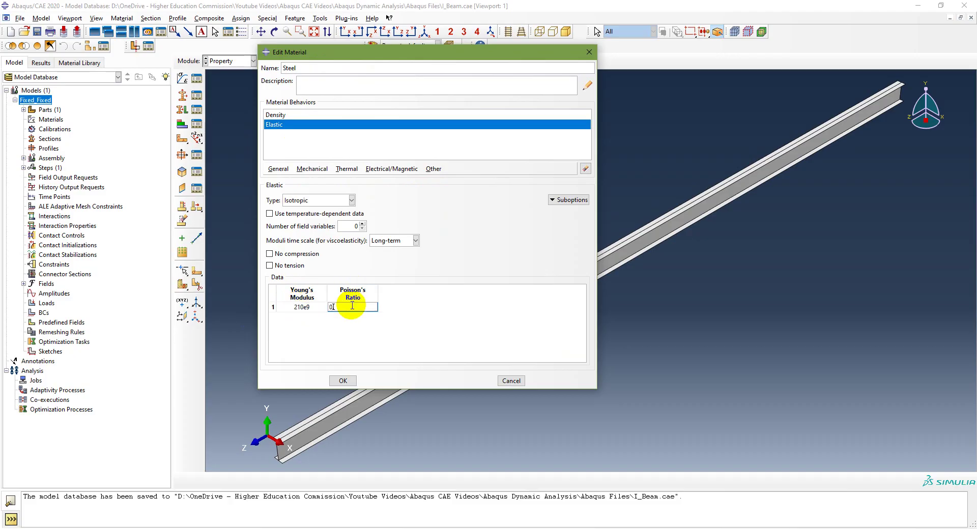
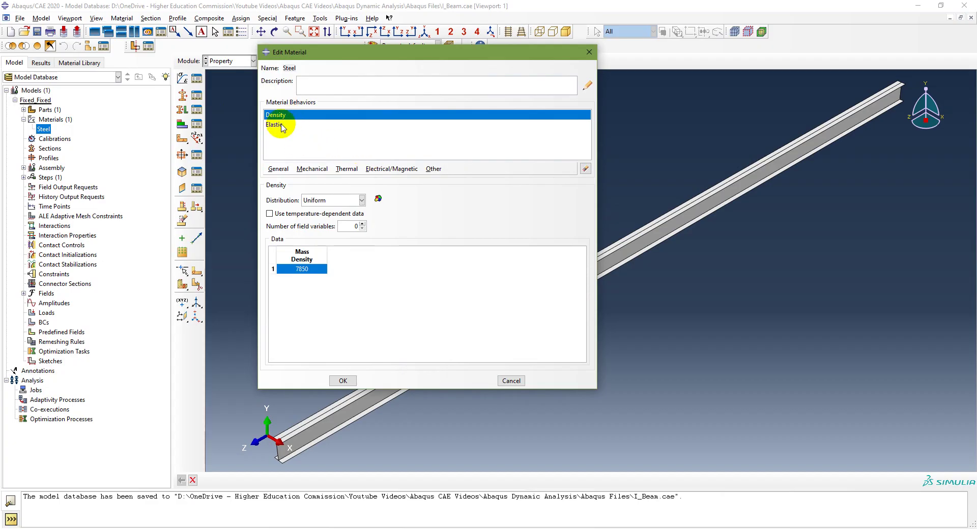
{"action": "left_click", "coordinate": [280, 125]}
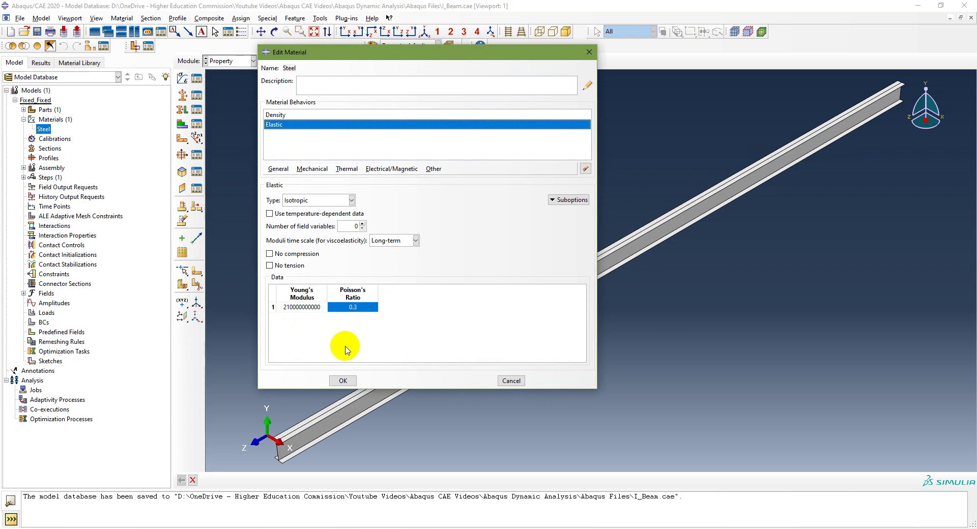
{"action": "left_click", "coordinate": [343, 381]}
Step: Switch to the PowerPoint slide, reveal the section creation line, and return to Abaqus/CAE
{"action": "key", "text": "alt+Tab"}
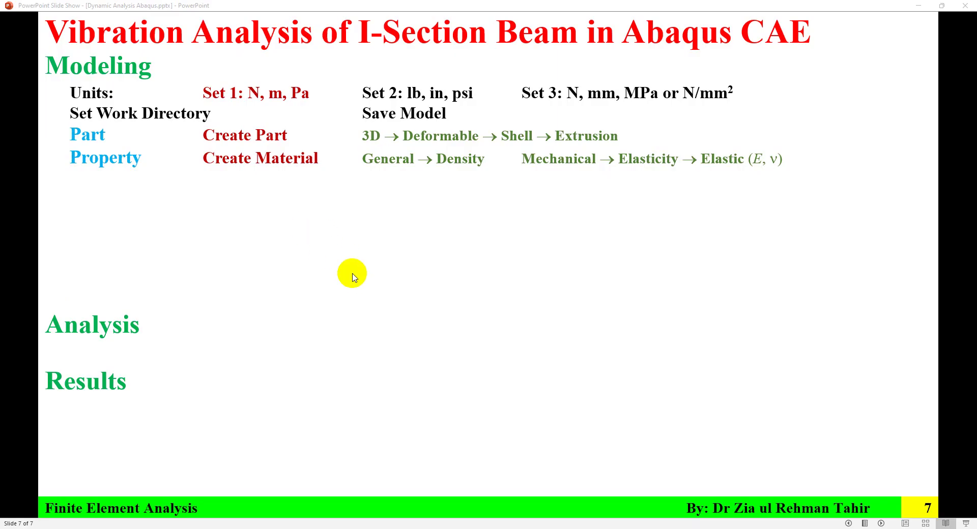
{"action": "left_click", "coordinate": [351, 273]}
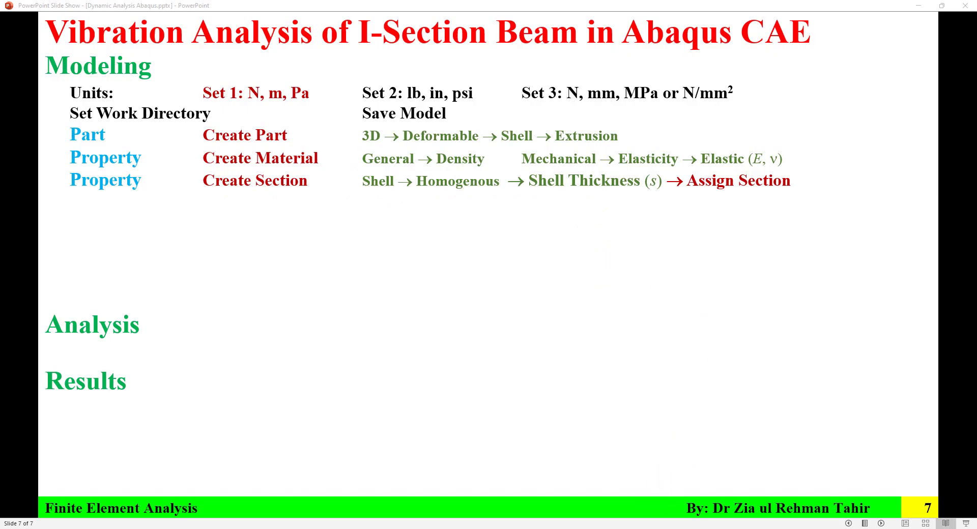
{"action": "left_click", "coordinate": [704, 527]}
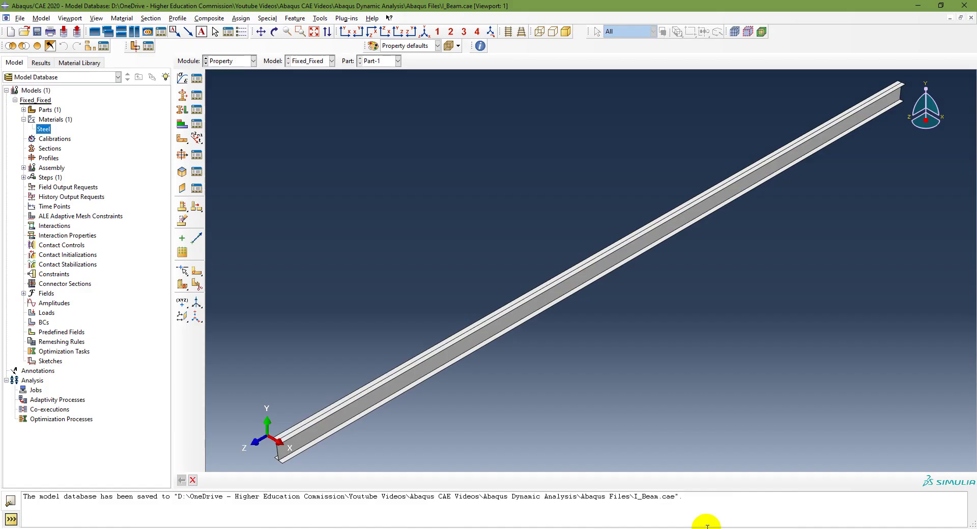
Step: Create a homogeneous shell section named Beam with shell thickness 4.5e-3 and material Steel
{"action": "left_click", "coordinate": [182, 96]}
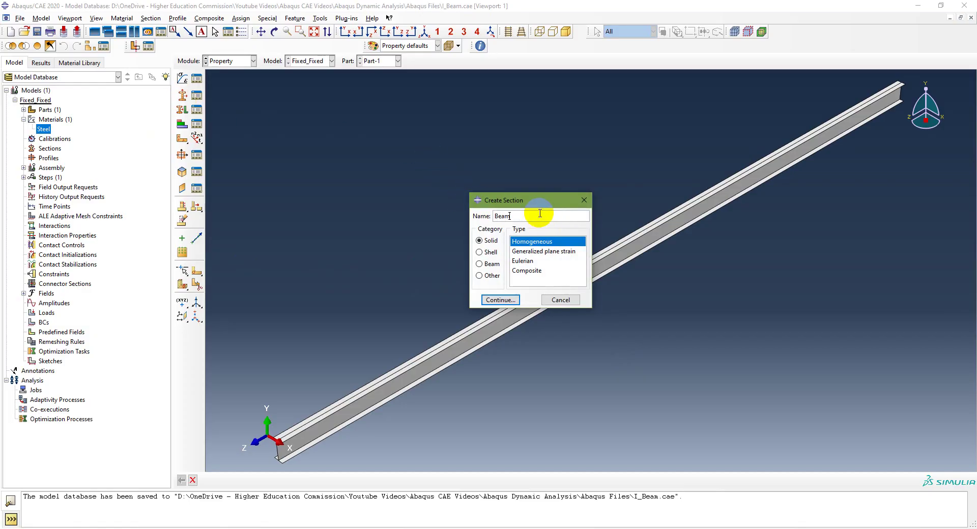
{"action": "left_click", "coordinate": [481, 252]}
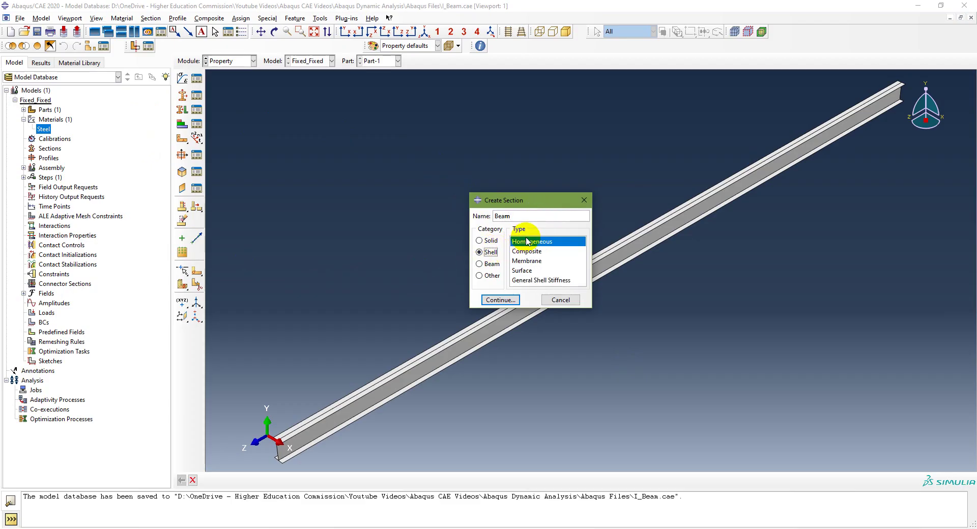
{"action": "left_click", "coordinate": [499, 299]}
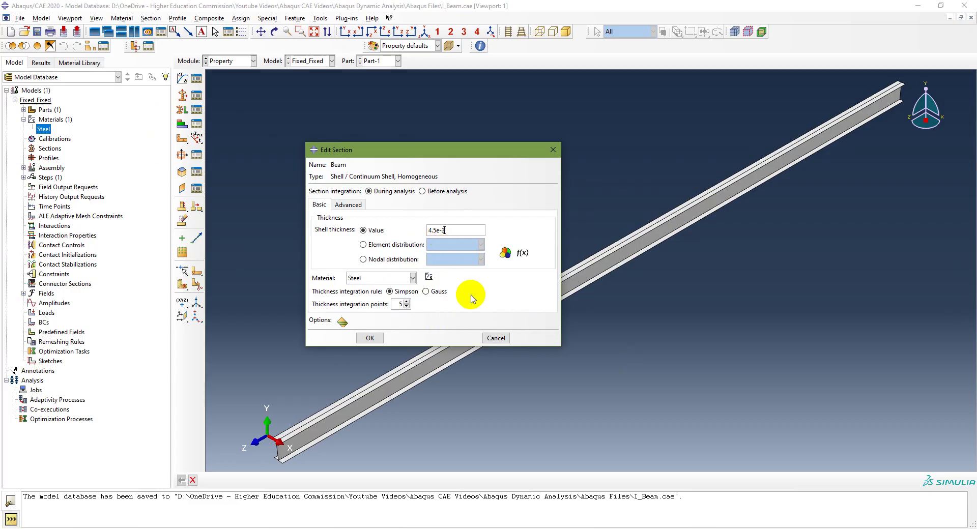
{"action": "left_click", "coordinate": [371, 339]}
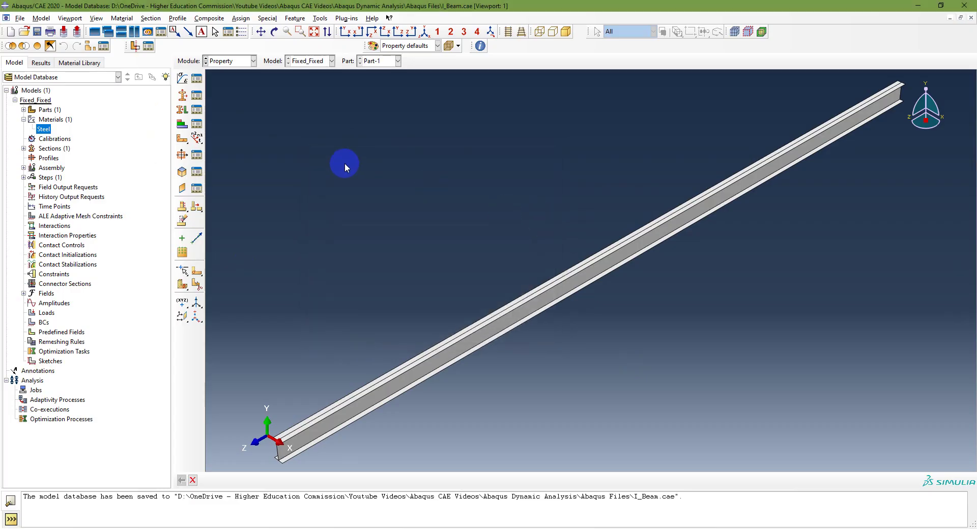
{"action": "left_click", "coordinate": [24, 148]}
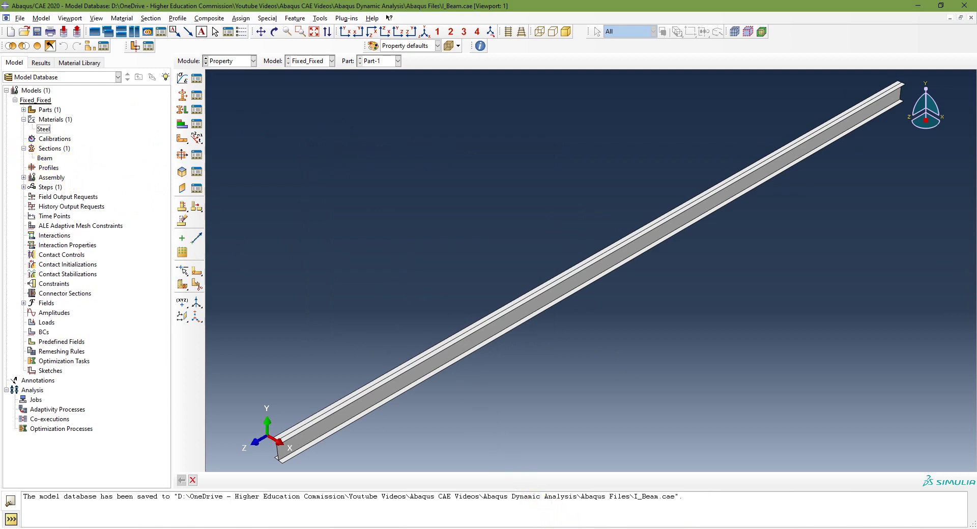
Step: Assign the Beam section to the whole beam without creating a set, using the middle surface as shell offset
{"action": "left_click", "coordinate": [182, 111]}
{"action": "left_click", "coordinate": [327, 480]}
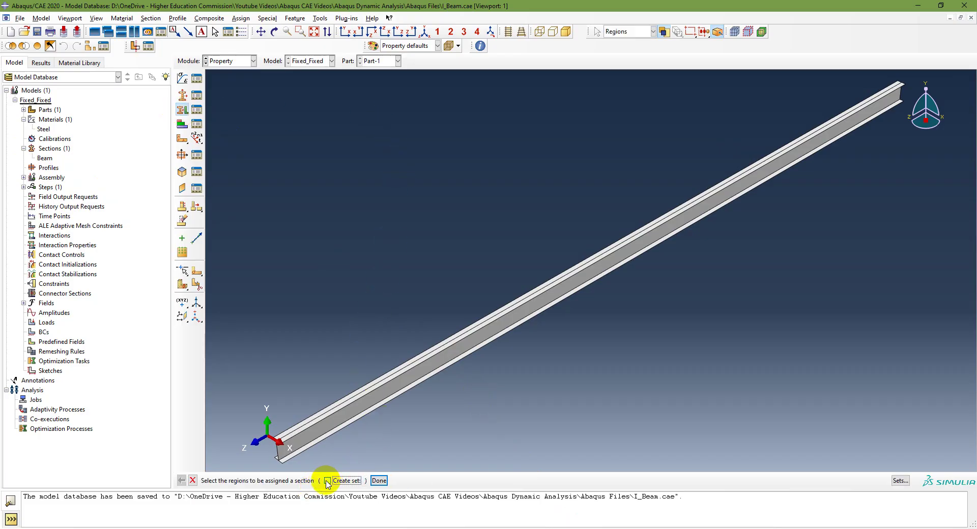
{"action": "left_click_drag", "start_coordinate": [234, 85], "coordinate": [969, 471]}
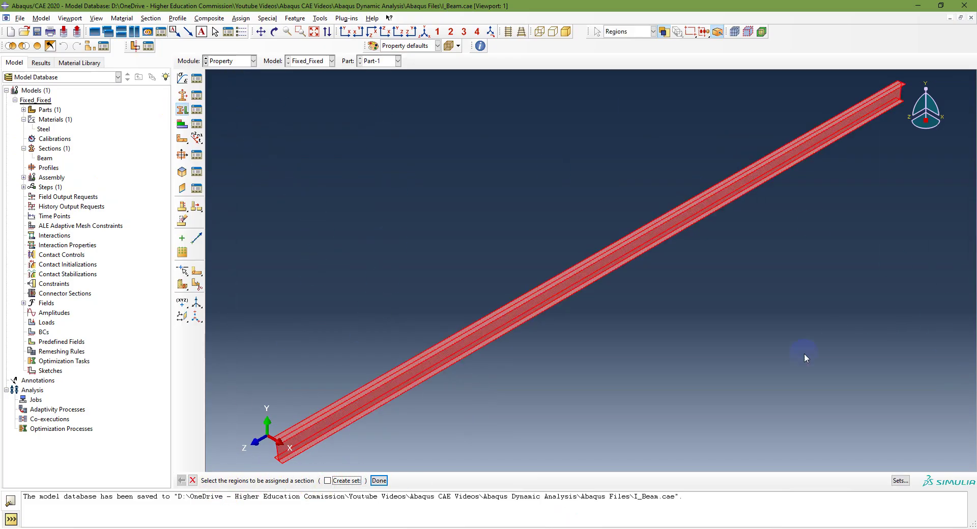
{"action": "left_click", "coordinate": [379, 480]}
{"action": "left_click", "coordinate": [439, 352]}
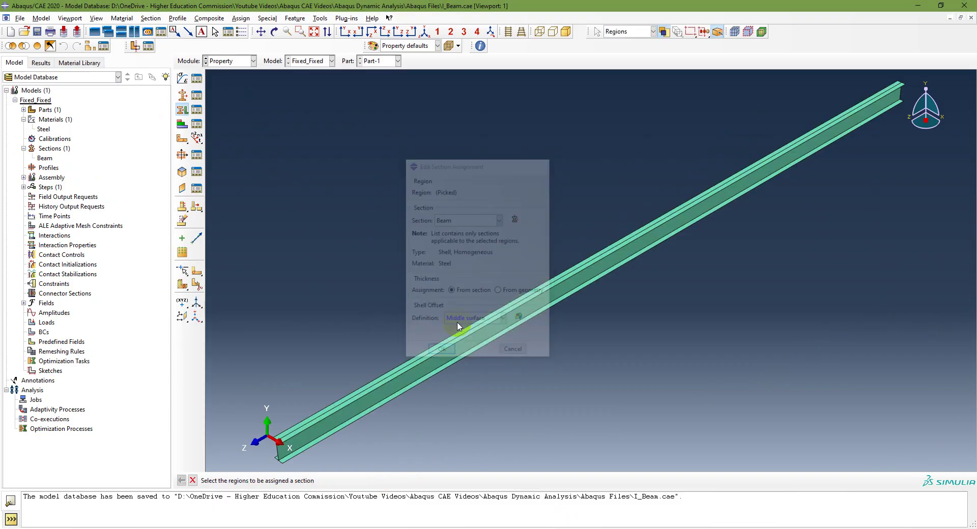
Step: Check the Beam section assignment of Part-1 in the model tree
{"action": "left_click", "coordinate": [23, 110]}
{"action": "left_click", "coordinate": [35, 120]}
{"action": "left_click", "coordinate": [33, 119]}
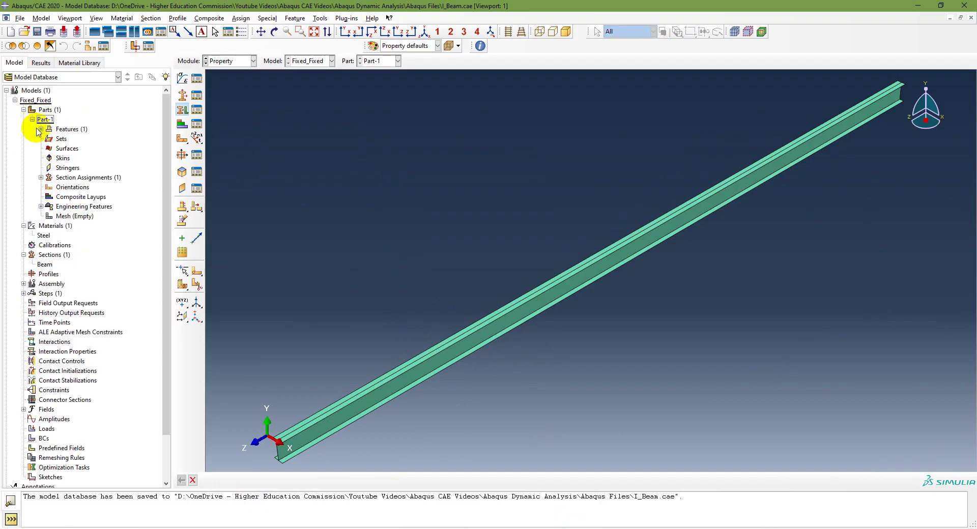
{"action": "left_click", "coordinate": [41, 177]}
{"action": "left_click", "coordinate": [70, 189]}
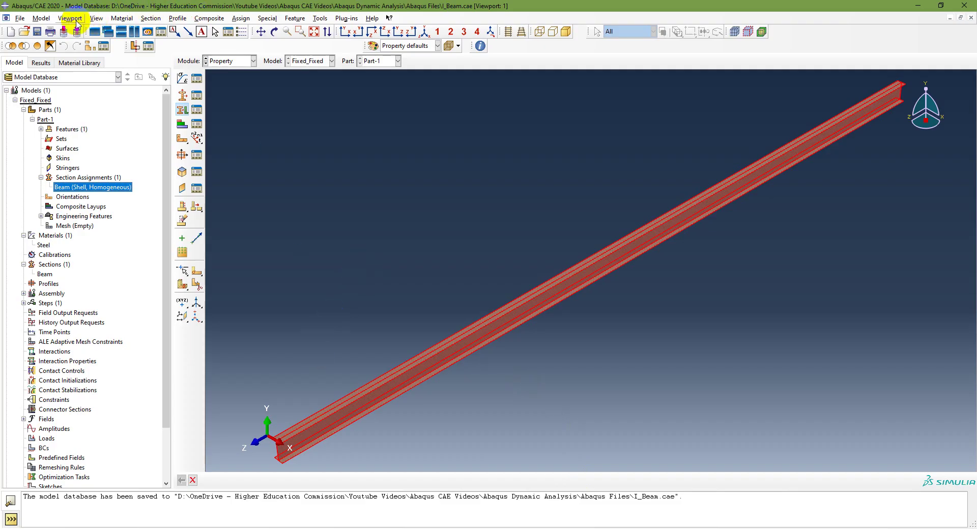
{"action": "left_click", "coordinate": [96, 18]}
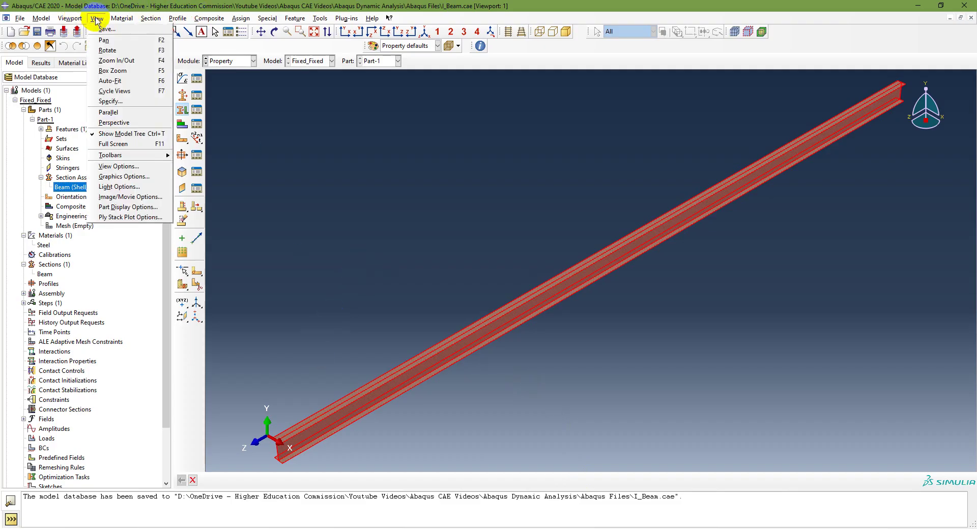
{"action": "left_click", "coordinate": [130, 166]}
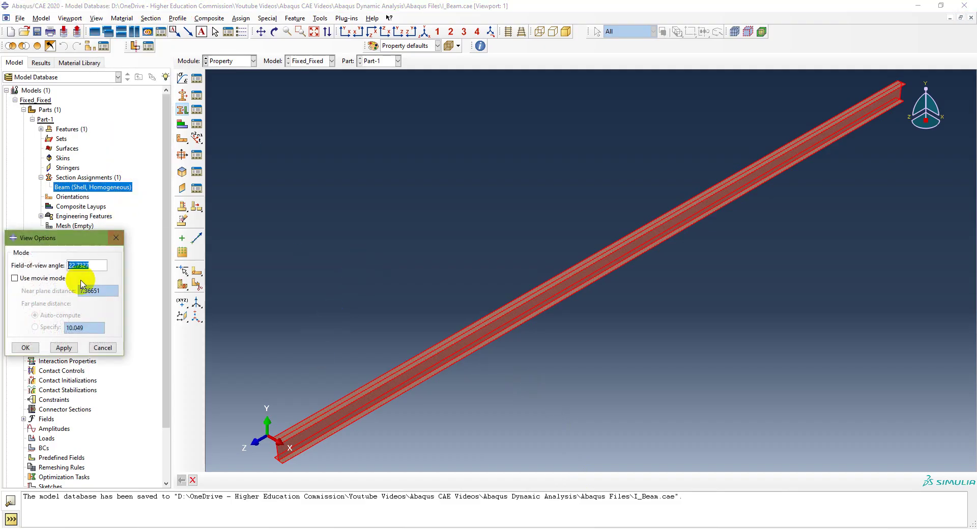
{"action": "left_click", "coordinate": [103, 349]}
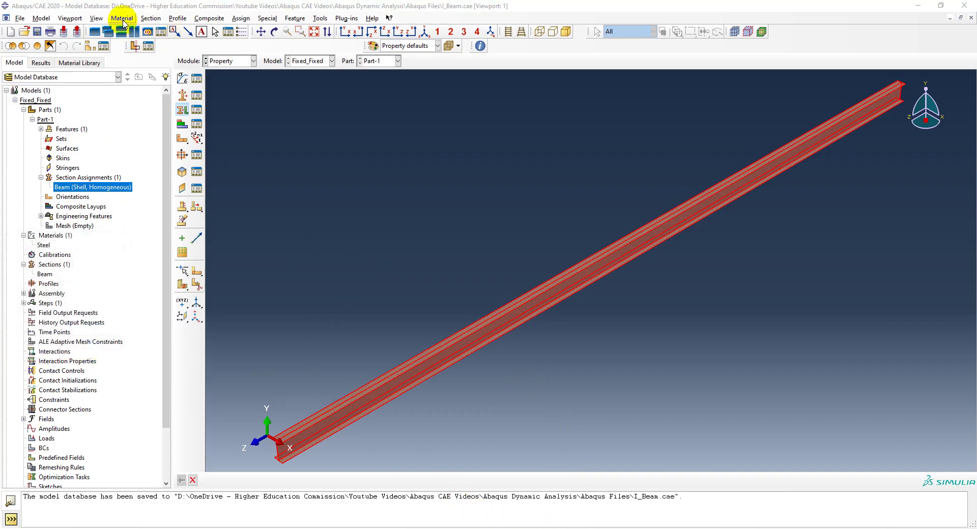
Step: Turn on rendering of beam profiles and shell thickness in the part display, both with scale factor 1
{"action": "left_click", "coordinate": [97, 18]}
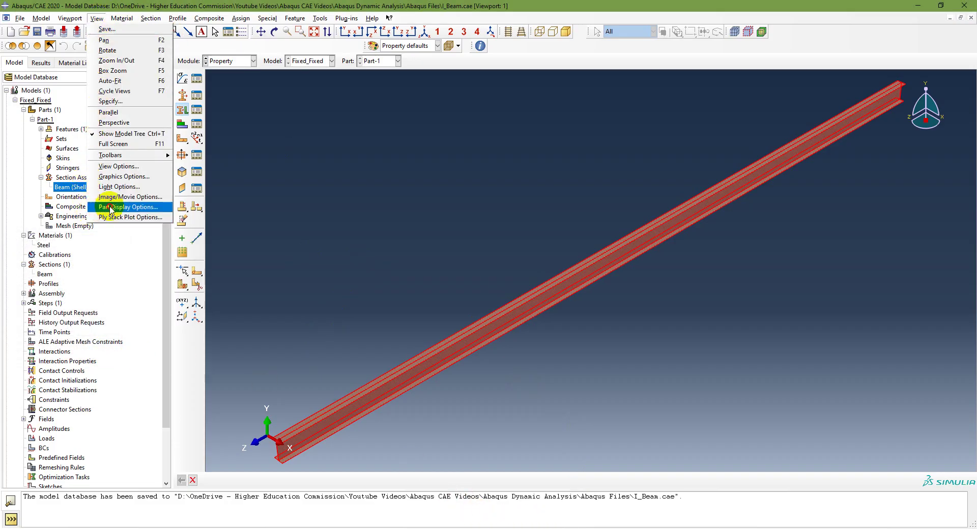
{"action": "left_click", "coordinate": [112, 209]}
{"action": "left_click", "coordinate": [23, 354]}
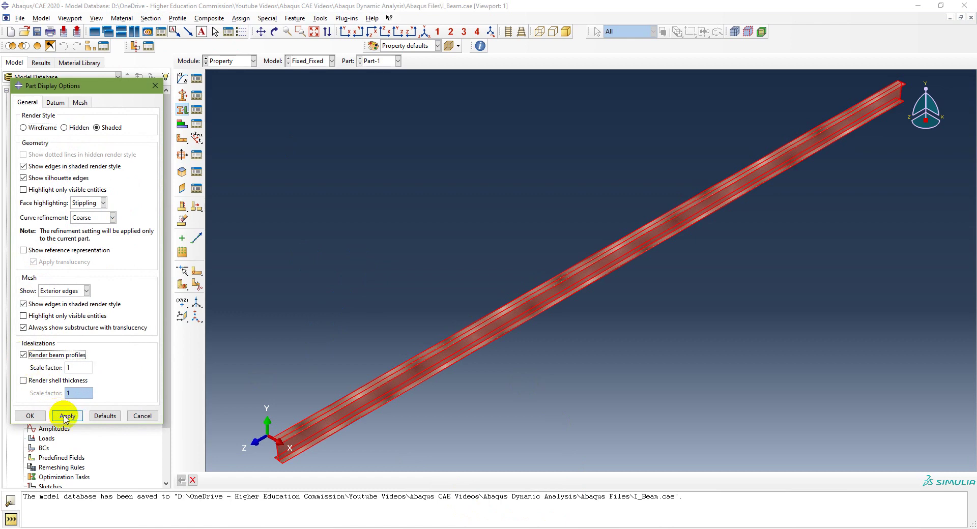
{"action": "left_click", "coordinate": [31, 415]}
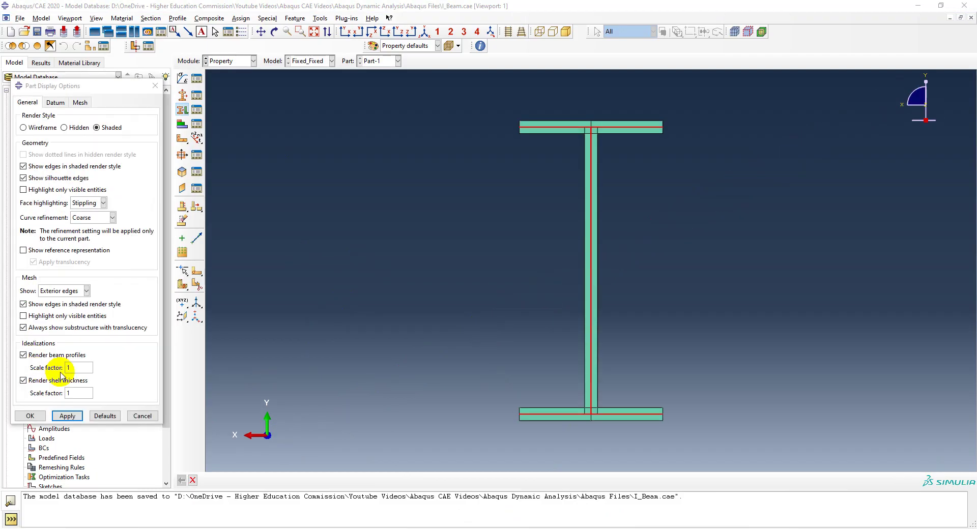
{"action": "left_click", "coordinate": [67, 415]}
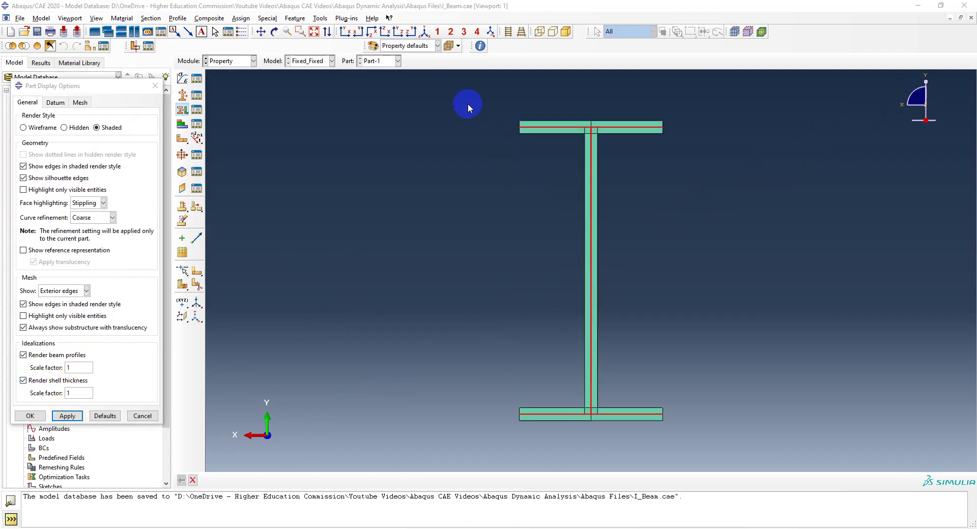
Step: Examine the rendered shell thickness of the beam in isometric, side and XY cross-section views
{"action": "left_click", "coordinate": [424, 31]}
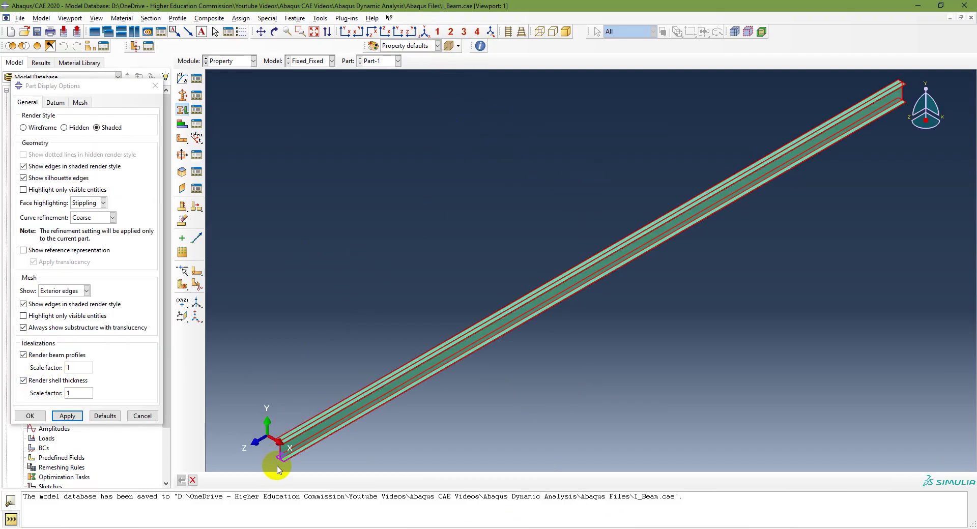
{"action": "left_click", "coordinate": [411, 31]}
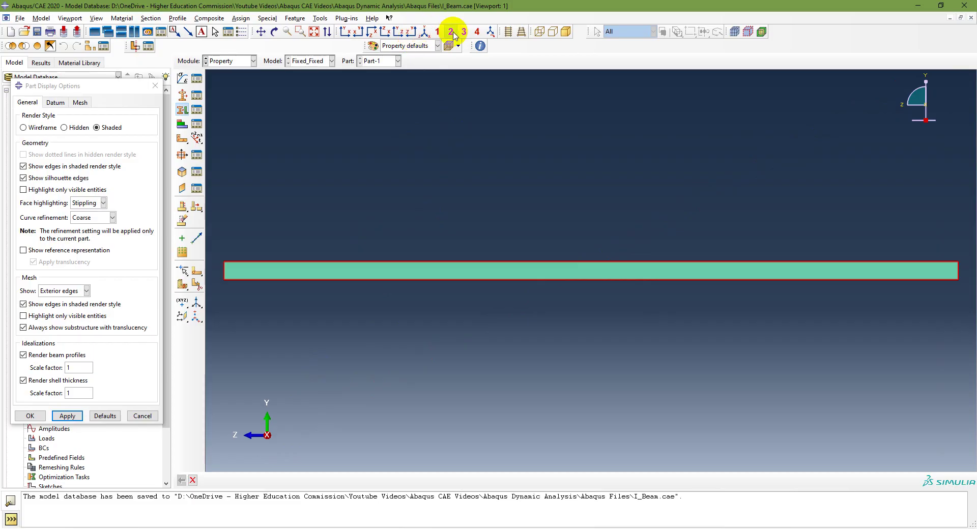
{"action": "left_click", "coordinate": [425, 32]}
{"action": "left_click", "coordinate": [348, 32]}
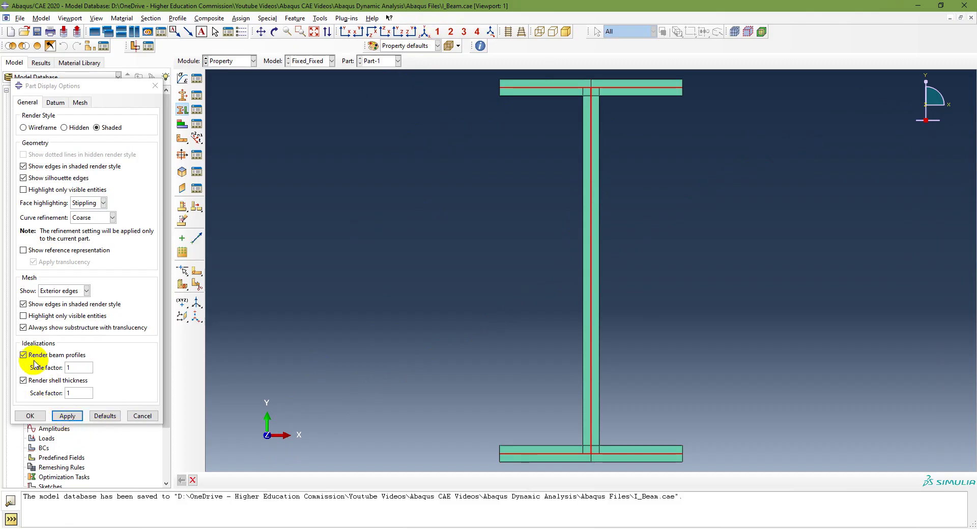
Step: Turn off shell thickness rendering in the part display and return the beam to the isometric view
{"action": "left_click", "coordinate": [23, 380]}
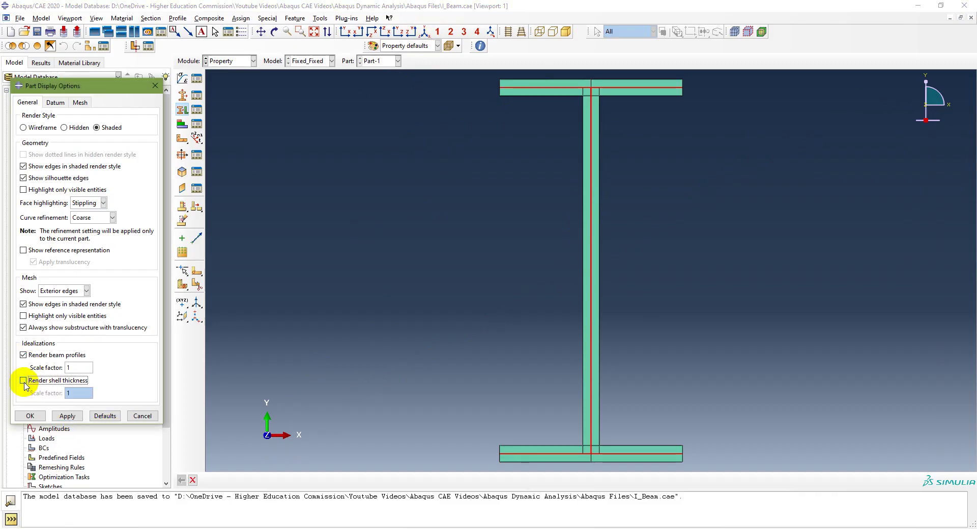
{"action": "left_click", "coordinate": [66, 416]}
{"action": "left_click", "coordinate": [30, 416]}
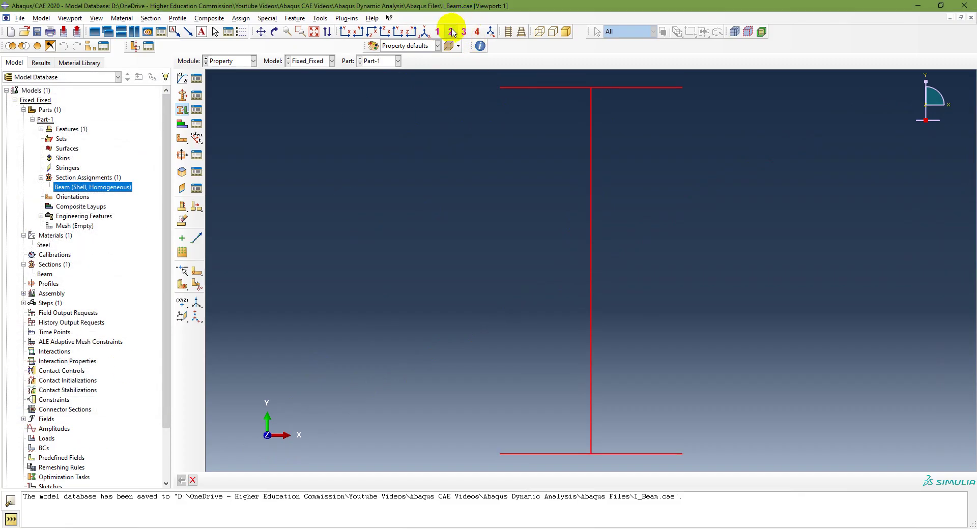
{"action": "left_click", "coordinate": [425, 31]}
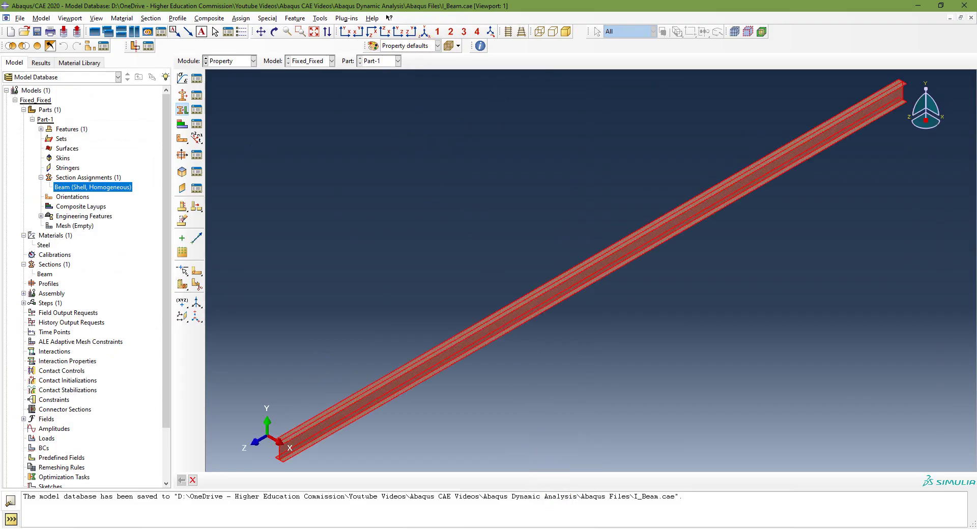
Step: Seed Part-1 in the Mesh module with an approximate global size of 5e-3 and mesh the part
{"action": "key", "text": "alt+Tab"}
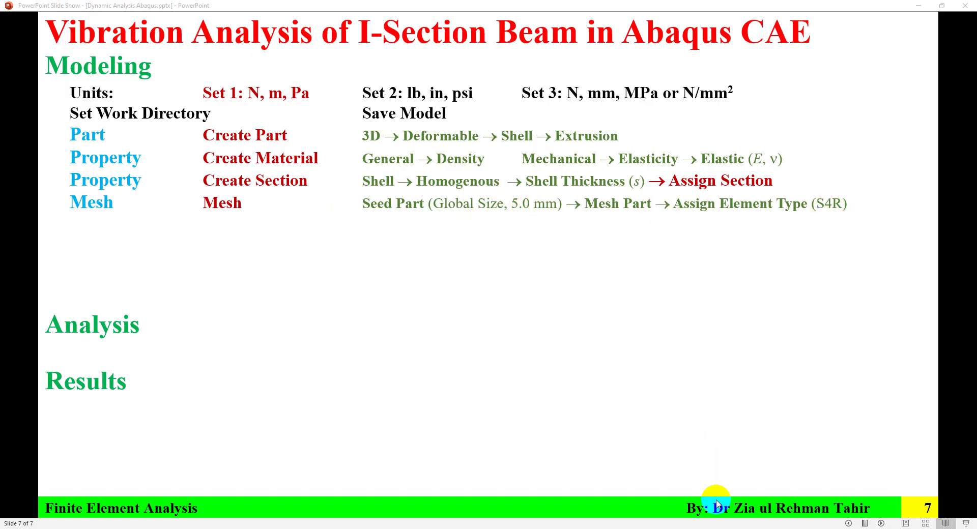
{"action": "key", "text": "alt+Tab"}
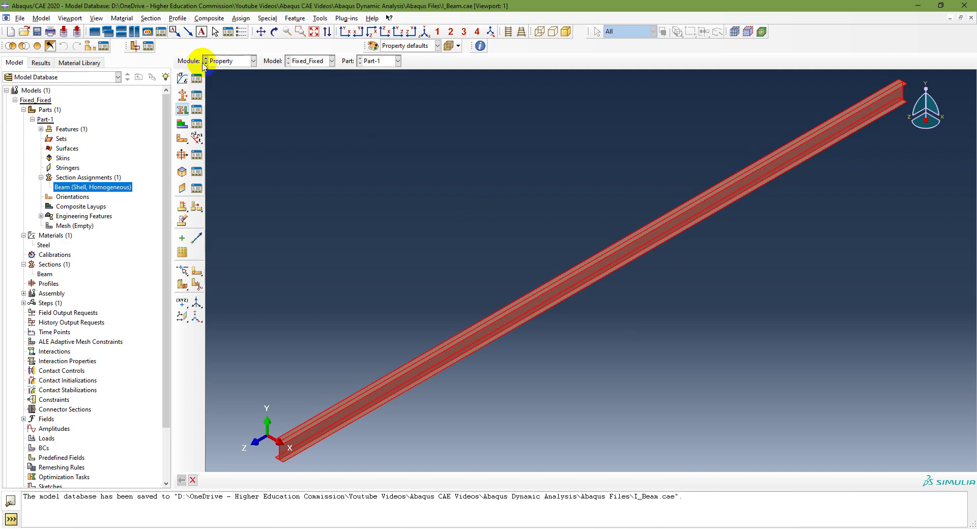
{"action": "left_click", "coordinate": [66, 226]}
{"action": "left_click", "coordinate": [246, 61]}
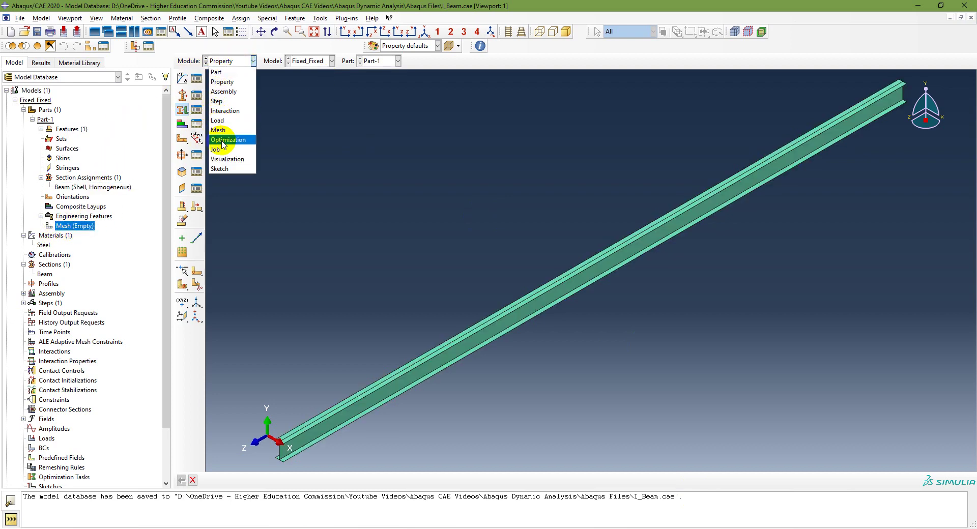
{"action": "left_click", "coordinate": [232, 124]}
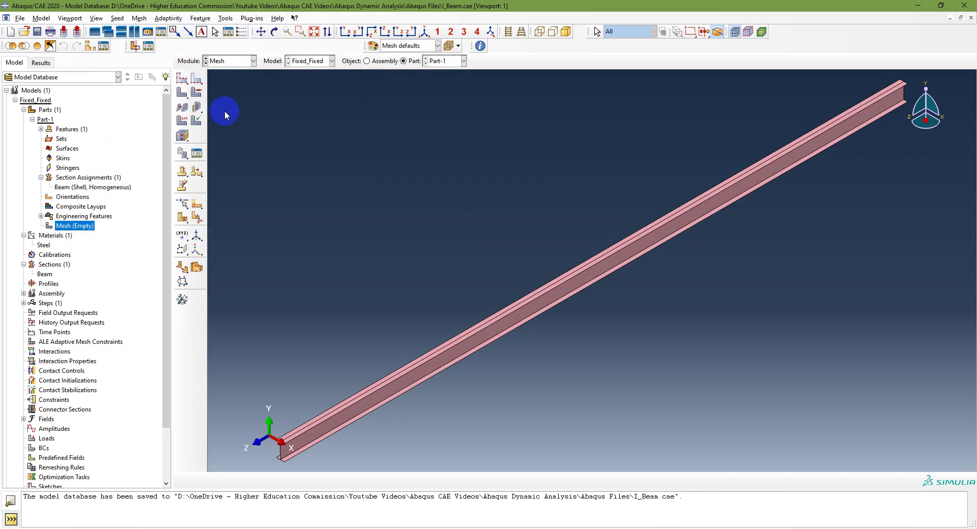
{"action": "left_click", "coordinate": [181, 77]}
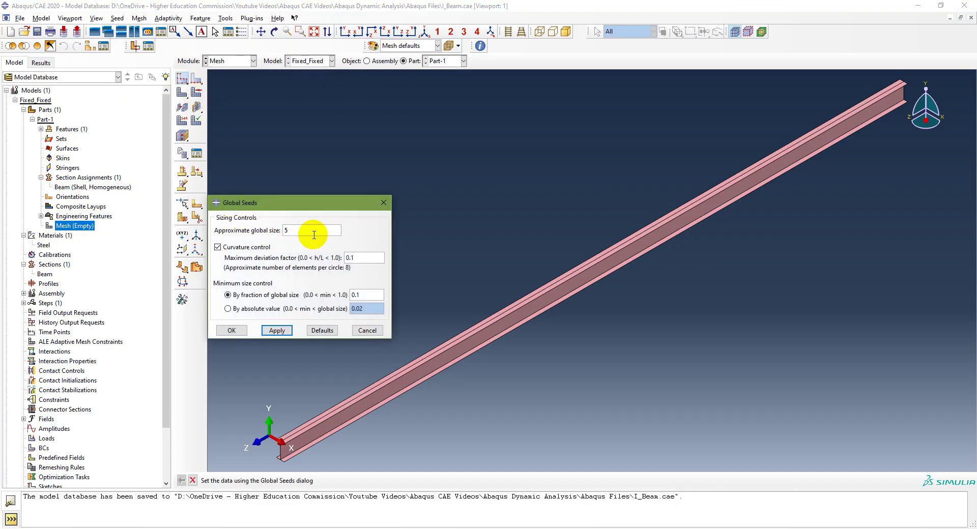
{"action": "type", "text": "5e-3"}
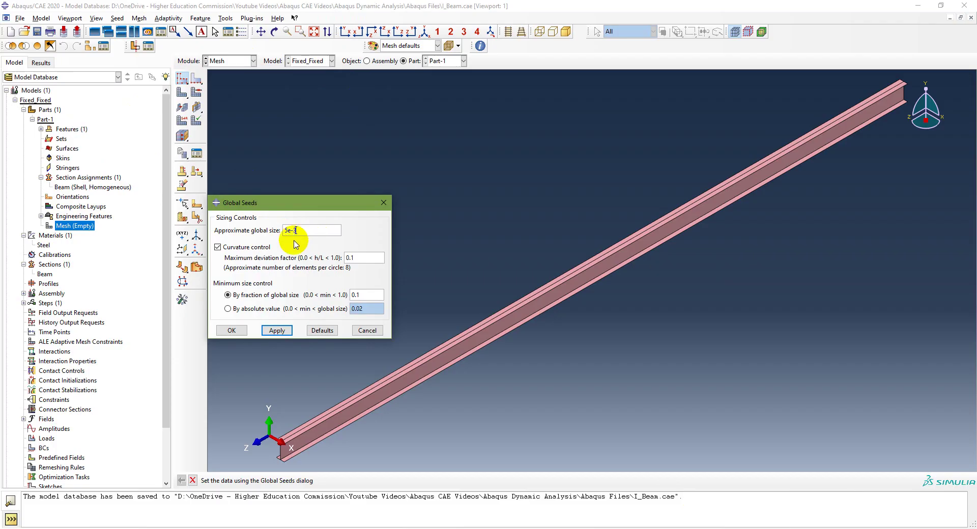
{"action": "left_click", "coordinate": [277, 330]}
{"action": "left_click", "coordinate": [230, 331]}
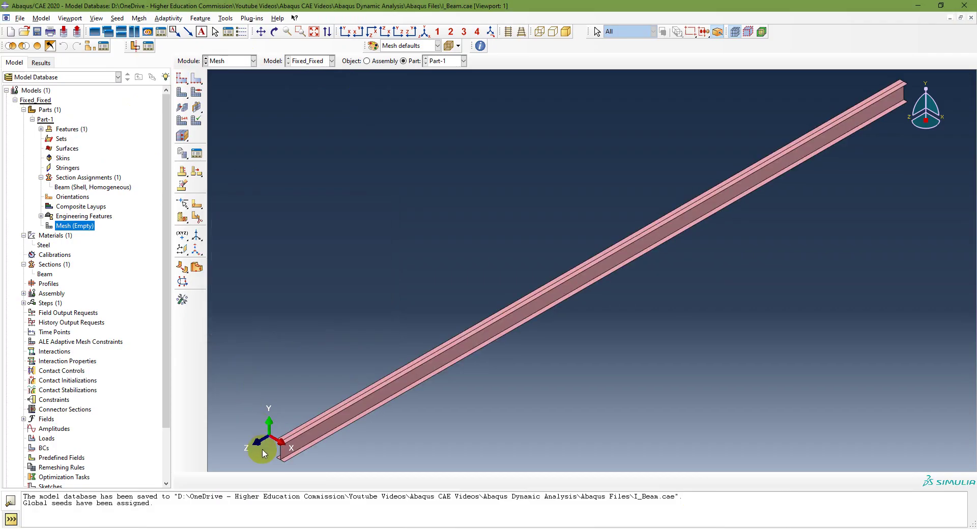
{"action": "left_click", "coordinate": [182, 93]}
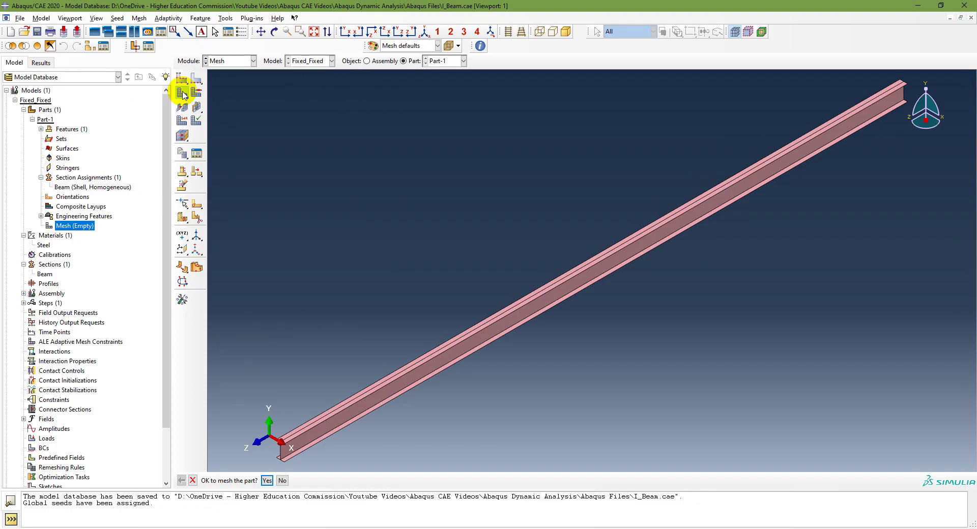
{"action": "left_click", "coordinate": [267, 480]}
Step: Examine the element mesh on the flanges and web at the near end of the beam
{"action": "scroll", "coordinate": [285, 402], "scroll_direction": "down", "scroll_amount": 5}
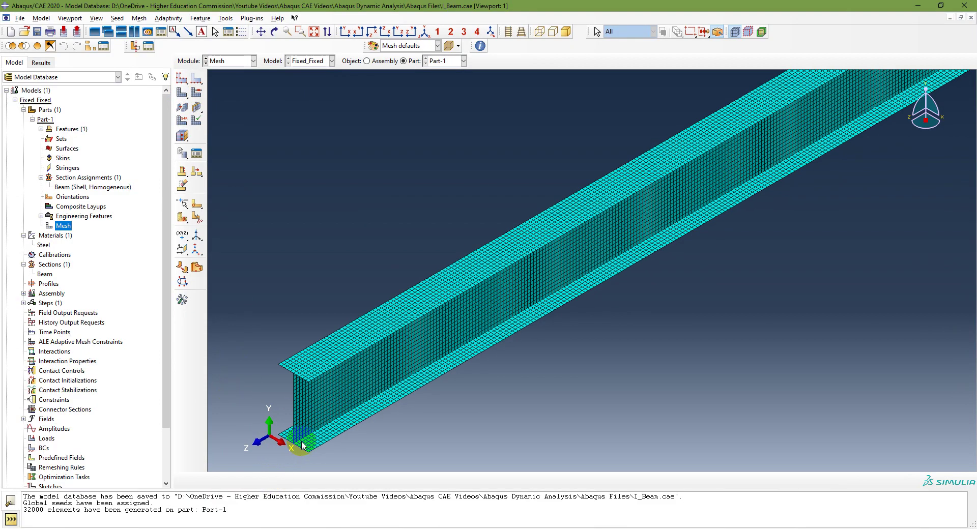
{"action": "scroll", "coordinate": [263, 362], "scroll_direction": "up", "scroll_amount": 1}
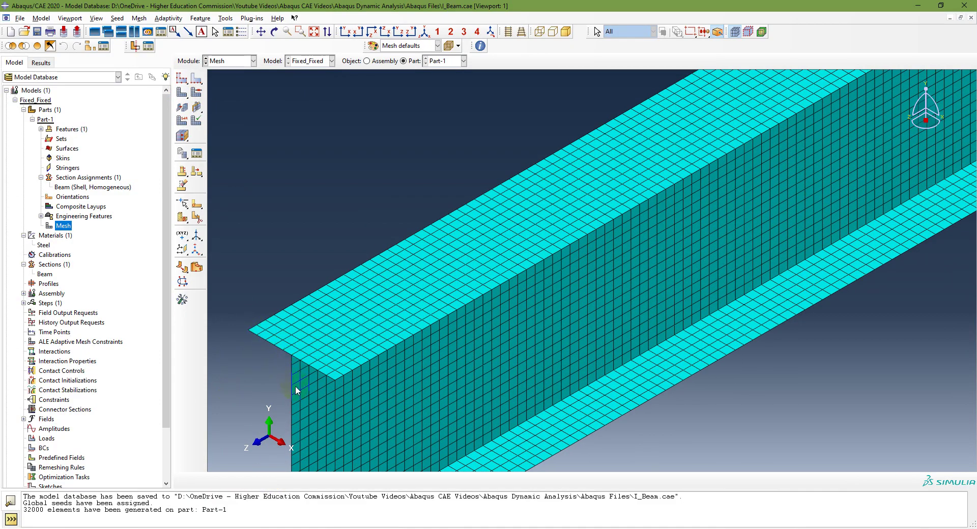
{"action": "scroll", "coordinate": [326, 379], "scroll_direction": "up", "scroll_amount": 2}
{"action": "scroll", "coordinate": [326, 379], "scroll_direction": "up", "scroll_amount": 3}
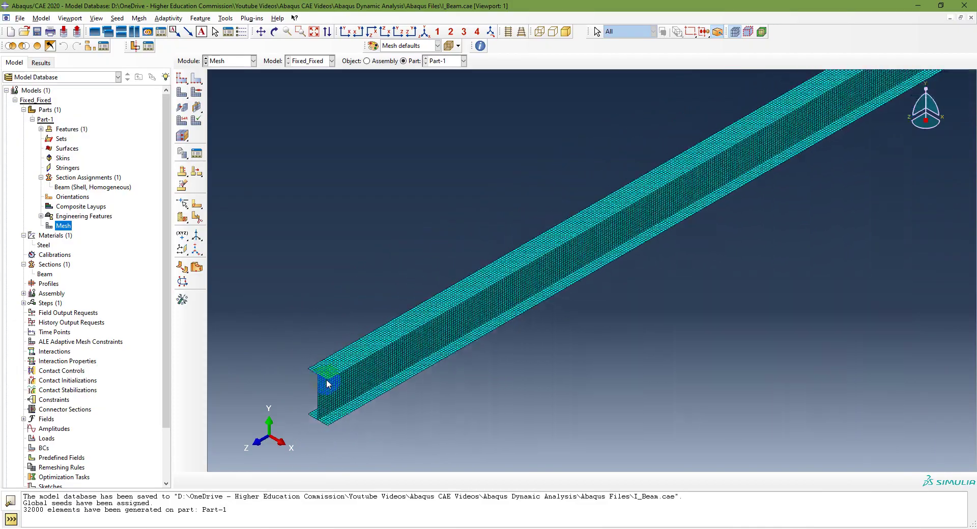
{"action": "scroll", "coordinate": [318, 387], "scroll_direction": "down", "scroll_amount": 4}
{"action": "scroll", "coordinate": [300, 362], "scroll_direction": "down", "scroll_amount": 3}
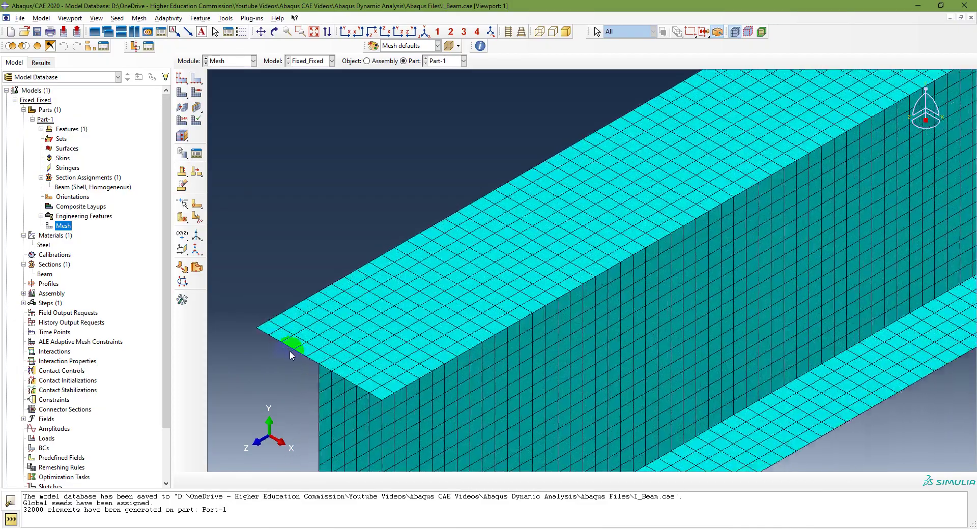
{"action": "scroll", "coordinate": [292, 352], "scroll_direction": "up", "scroll_amount": 2}
{"action": "scroll", "coordinate": [299, 359], "scroll_direction": "up", "scroll_amount": 4}
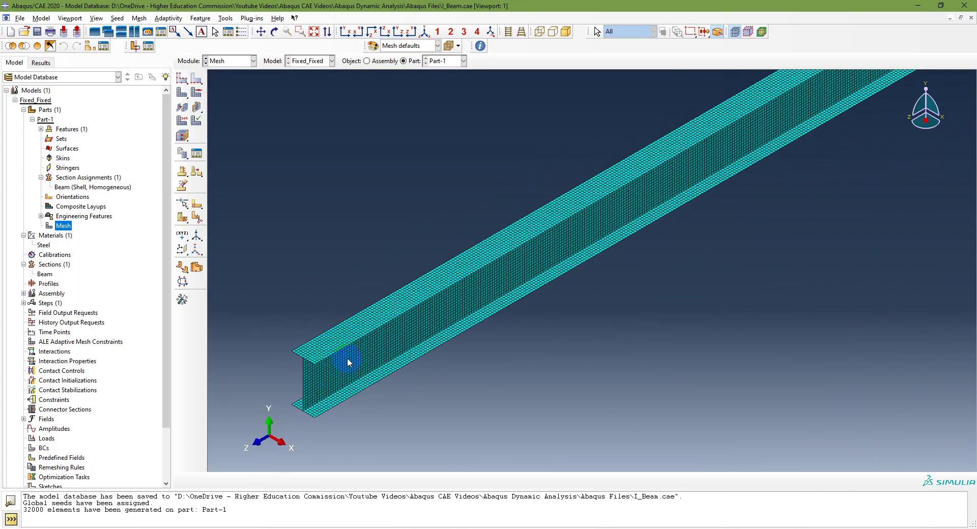
Step: Assign the Standard linear Shell element type S4R with reduced integration to all faces of the beam
{"action": "left_click", "coordinate": [182, 122]}
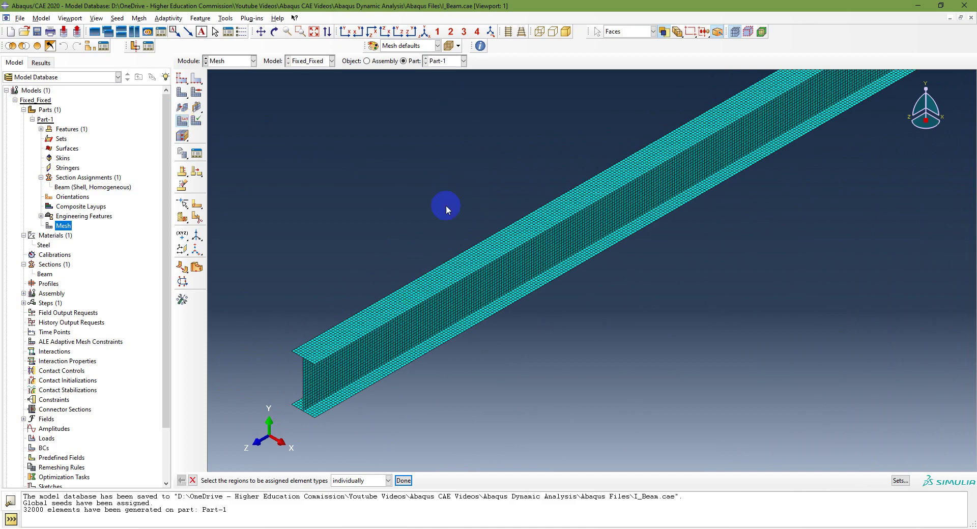
{"action": "scroll", "coordinate": [450, 239], "scroll_direction": "up", "scroll_amount": 5}
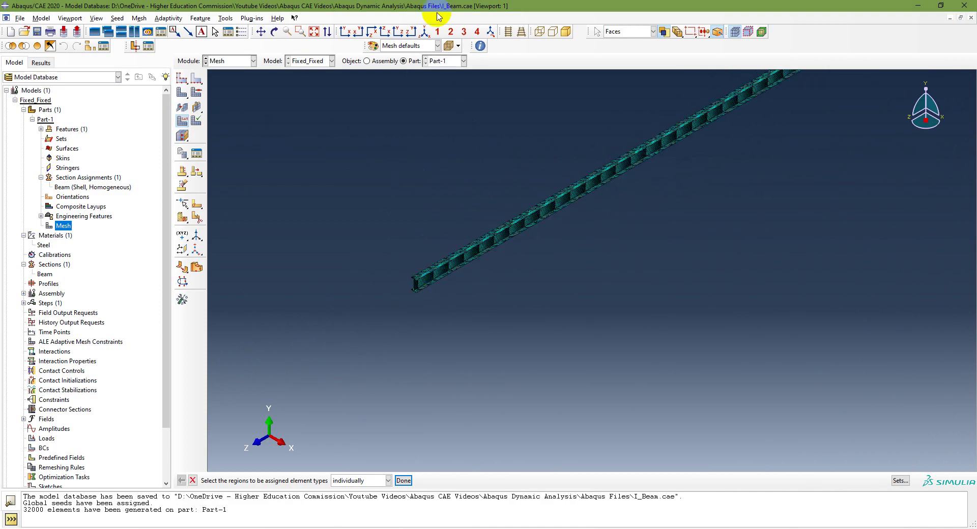
{"action": "left_click", "coordinate": [314, 31]}
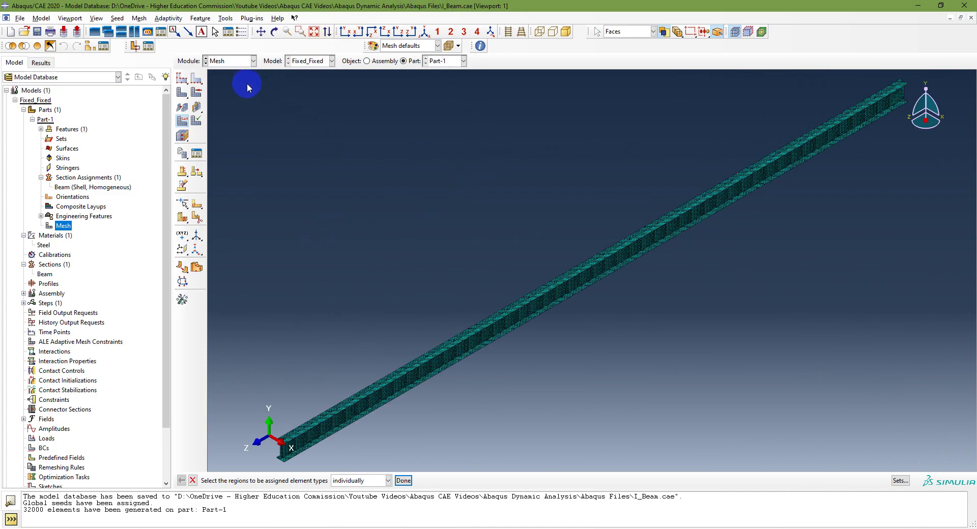
{"action": "left_click_drag", "start_coordinate": [246, 83], "coordinate": [943, 471]}
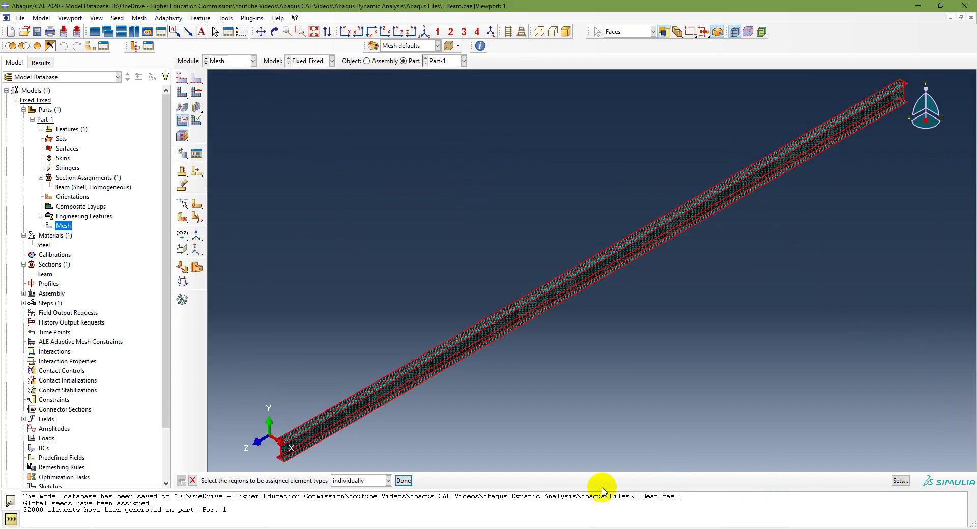
{"action": "left_click", "coordinate": [404, 480]}
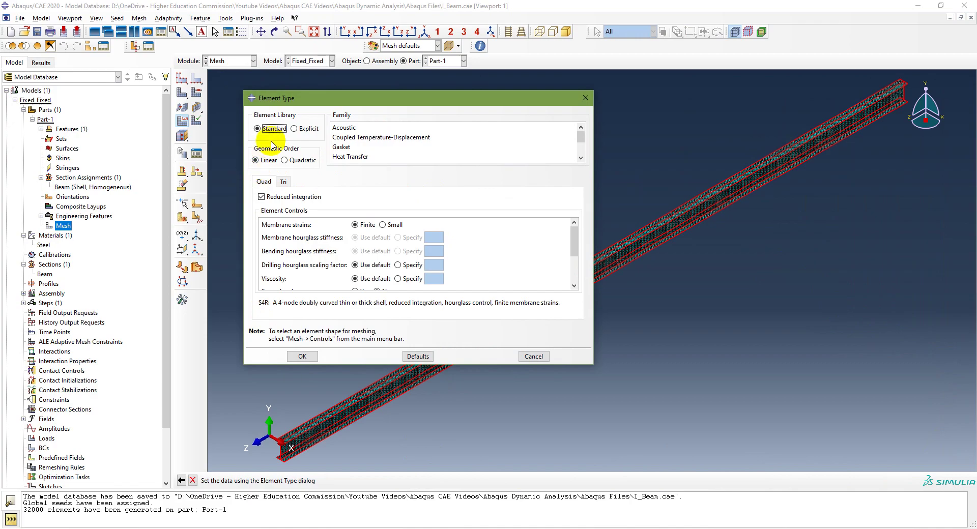
{"action": "scroll", "coordinate": [523, 148], "scroll_direction": "down", "scroll_amount": 2}
{"action": "left_click", "coordinate": [527, 156]}
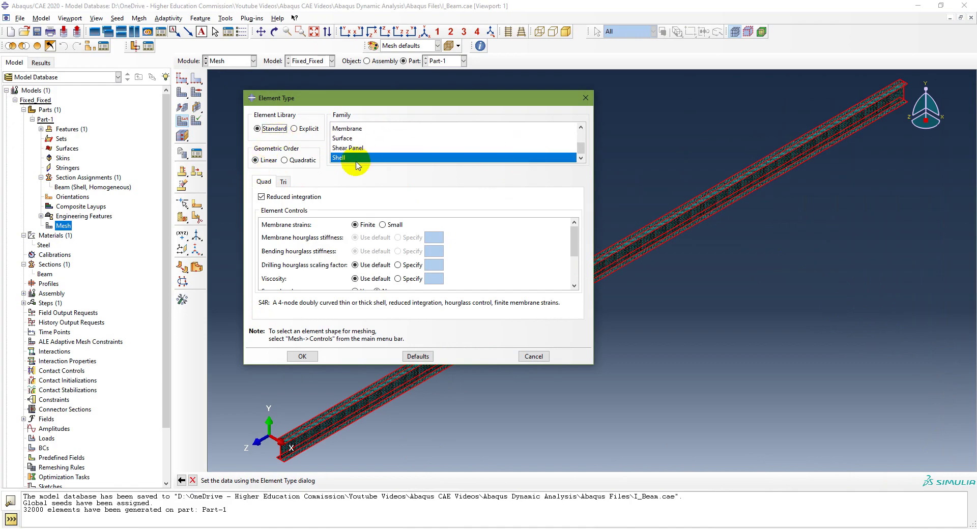
{"action": "left_click", "coordinate": [302, 356]}
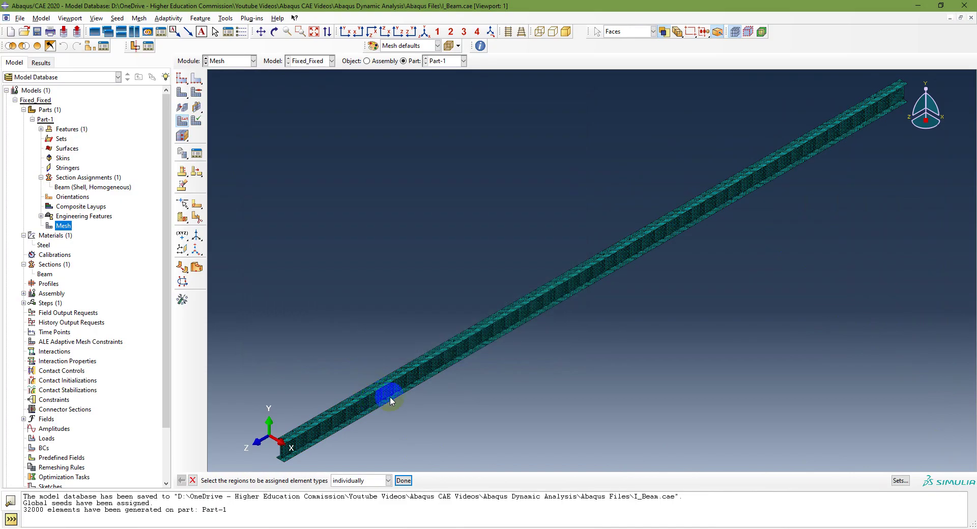
{"action": "left_click", "coordinate": [404, 481]}
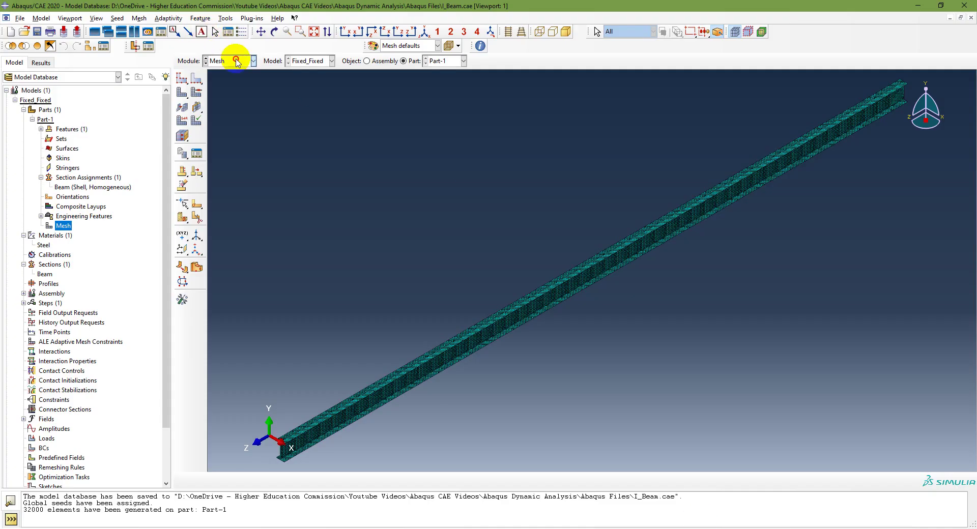
Step: Create a dependent instance of Part-1 in the Assembly module
{"action": "left_click", "coordinate": [232, 61]}
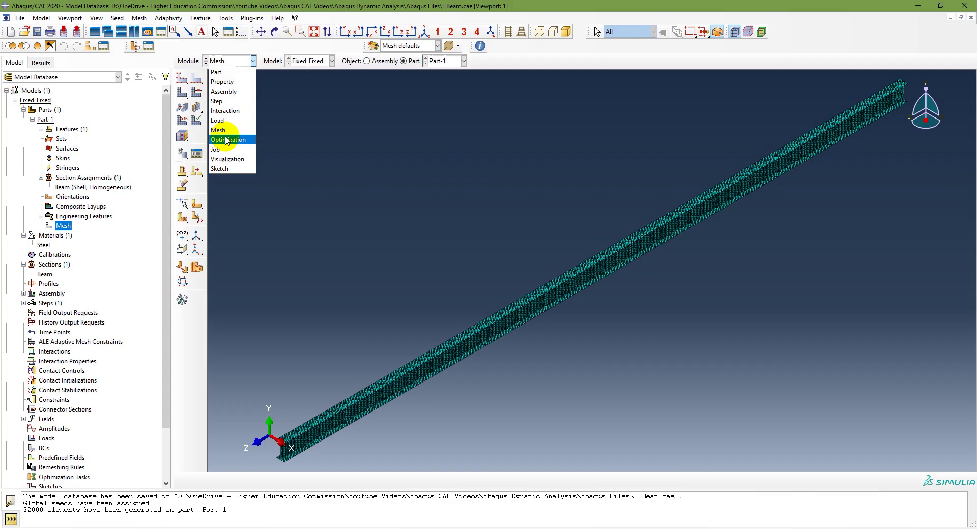
{"action": "left_click", "coordinate": [224, 92]}
{"action": "left_click", "coordinate": [182, 78]}
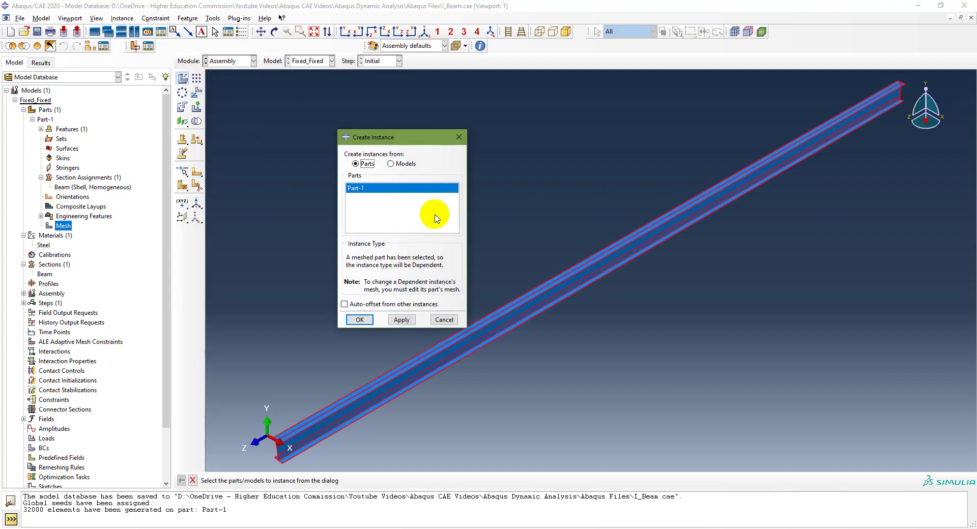
{"action": "left_click", "coordinate": [359, 320]}
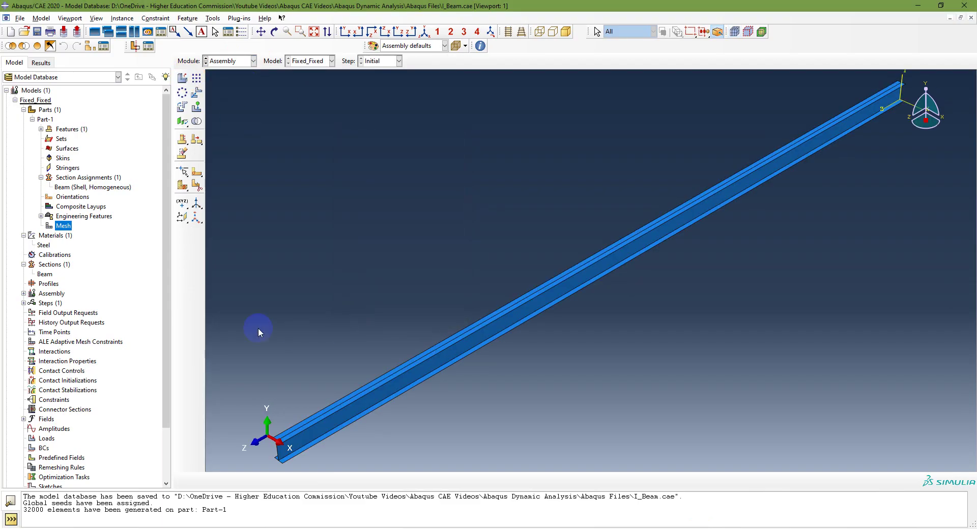
Step: Check the new part instance under the assembly in the model tree
{"action": "left_click", "coordinate": [23, 293]}
{"action": "left_click", "coordinate": [32, 303]}
{"action": "left_click", "coordinate": [56, 312]}
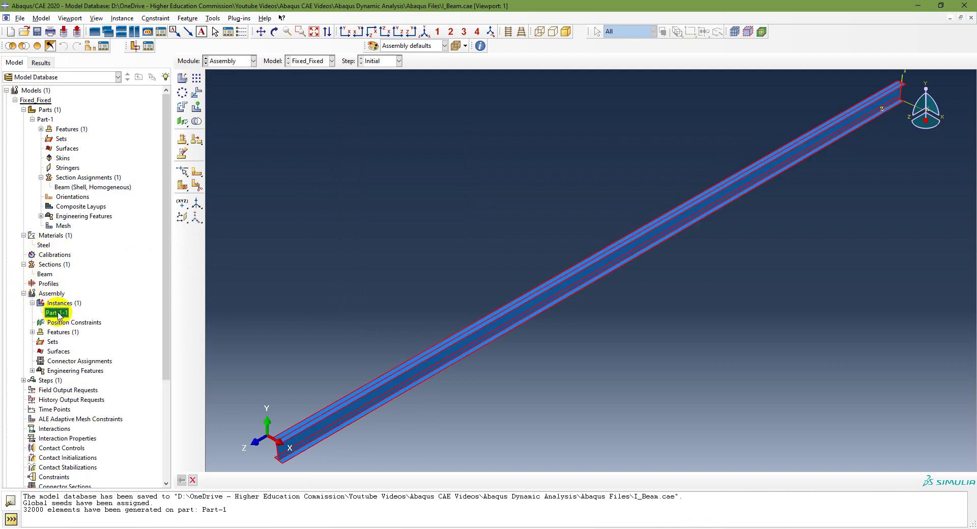
Step: Create a Linear perturbation Frequency step named Modal after the Initial step
{"action": "key", "text": "alt+Tab"}
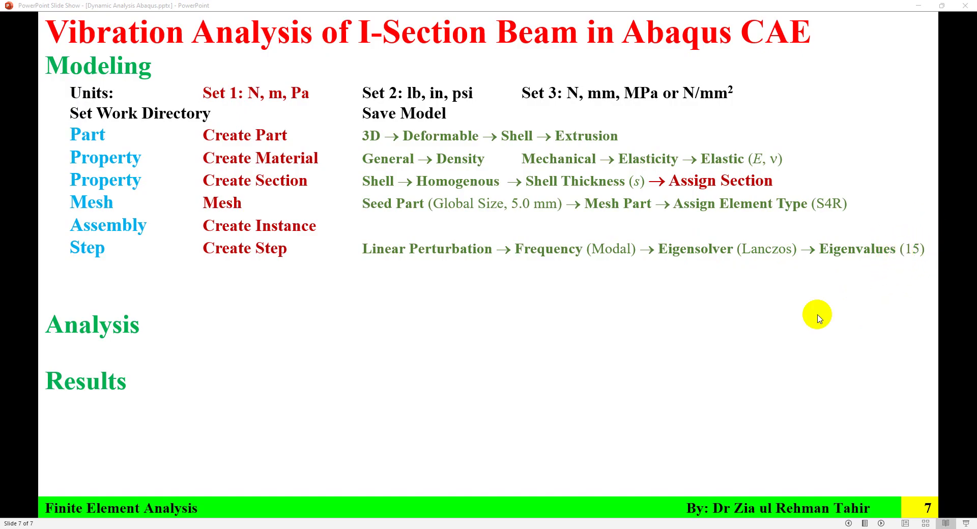
{"action": "key", "text": "alt+Tab"}
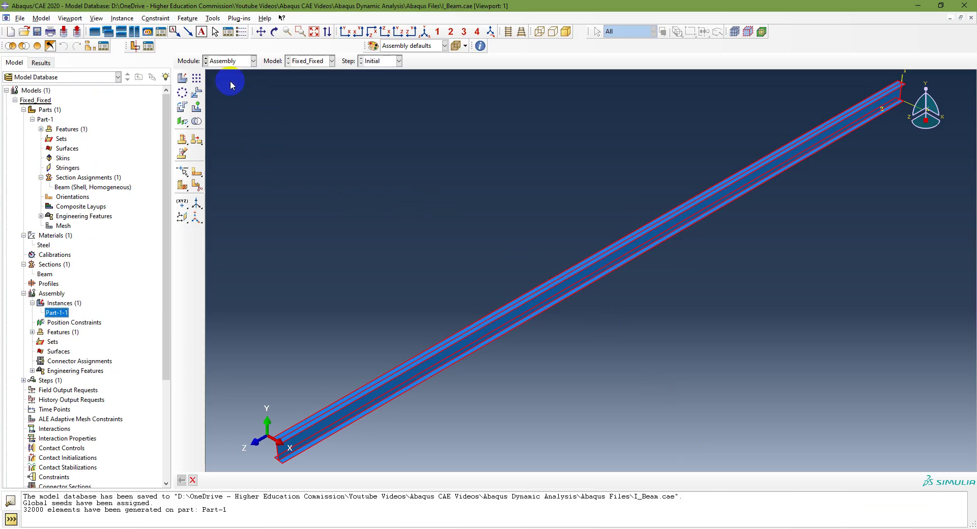
{"action": "left_click", "coordinate": [241, 64]}
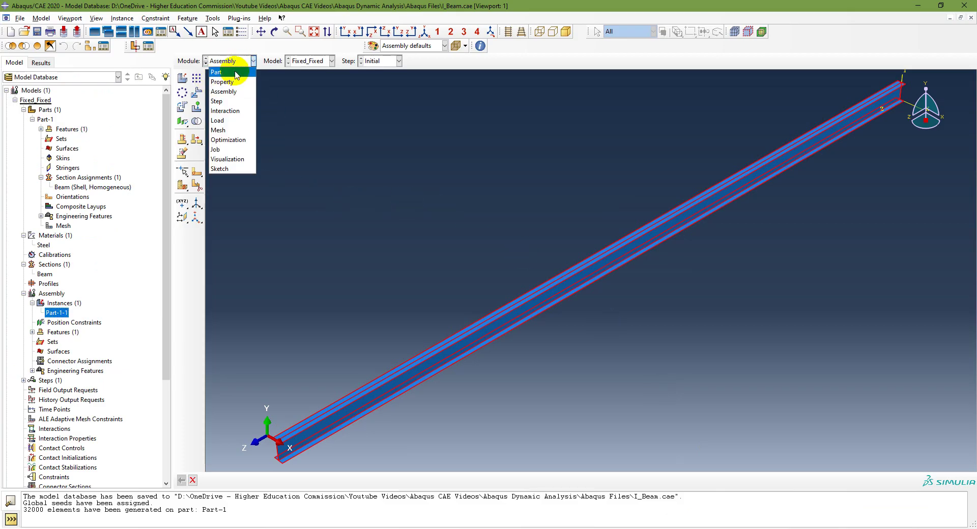
{"action": "left_click", "coordinate": [231, 98]}
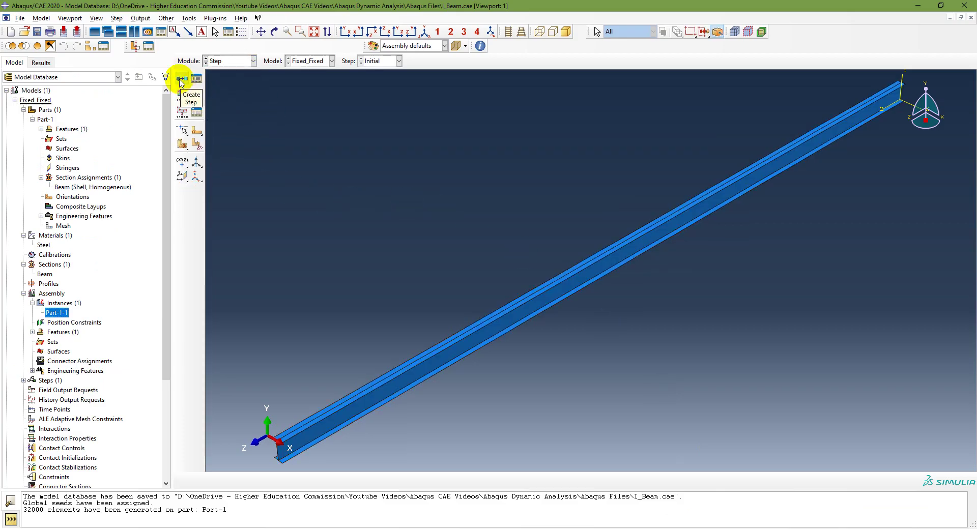
{"action": "left_click", "coordinate": [24, 380]}
{"action": "double_click", "coordinate": [51, 382]}
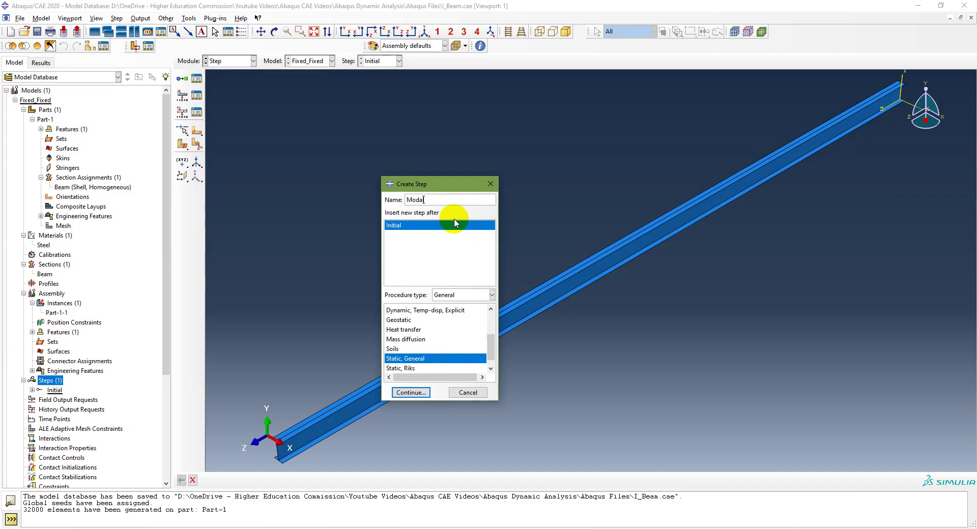
{"action": "left_click", "coordinate": [463, 295]}
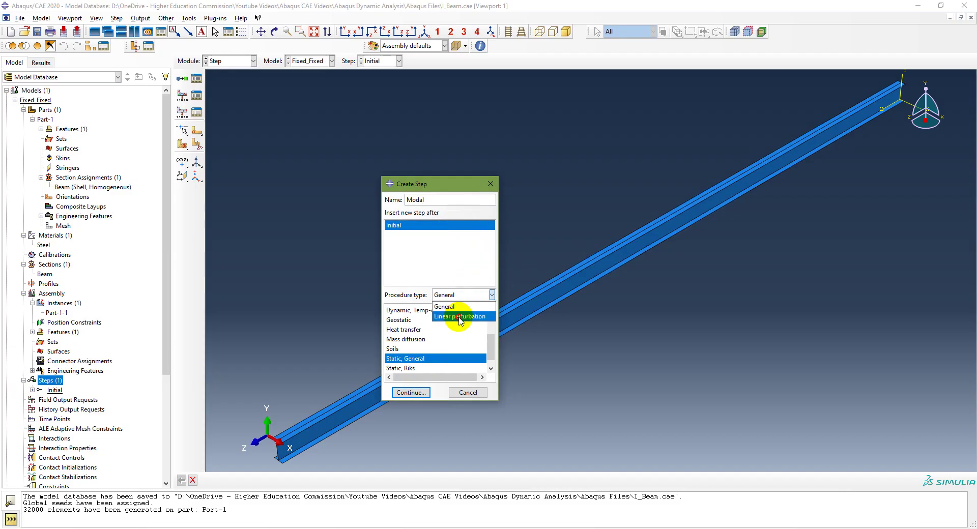
{"action": "left_click", "coordinate": [459, 314]}
{"action": "left_click", "coordinate": [401, 319]}
{"action": "left_click", "coordinate": [409, 392]}
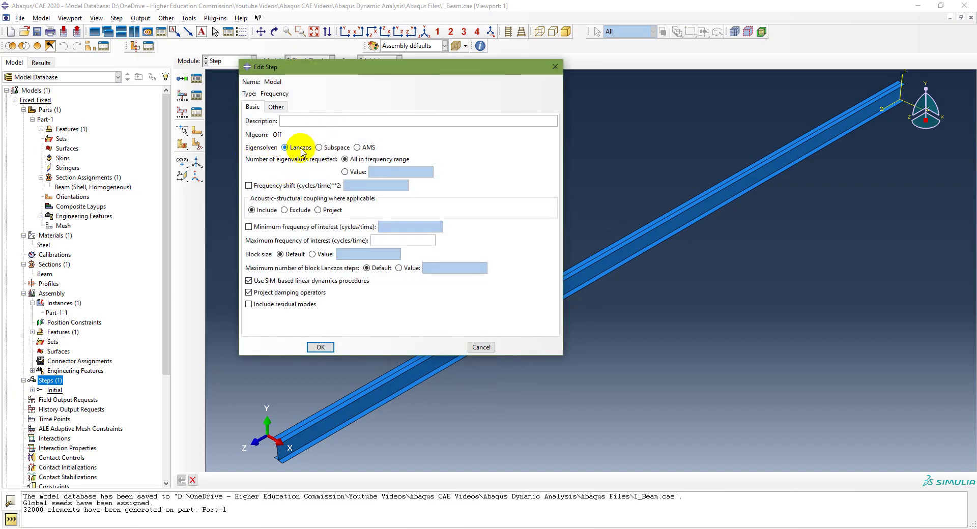
Step: Request 15 eigenvalues with the Lanczos eigensolver for the Modal step and recheck its settings
{"action": "left_click", "coordinate": [356, 171]}
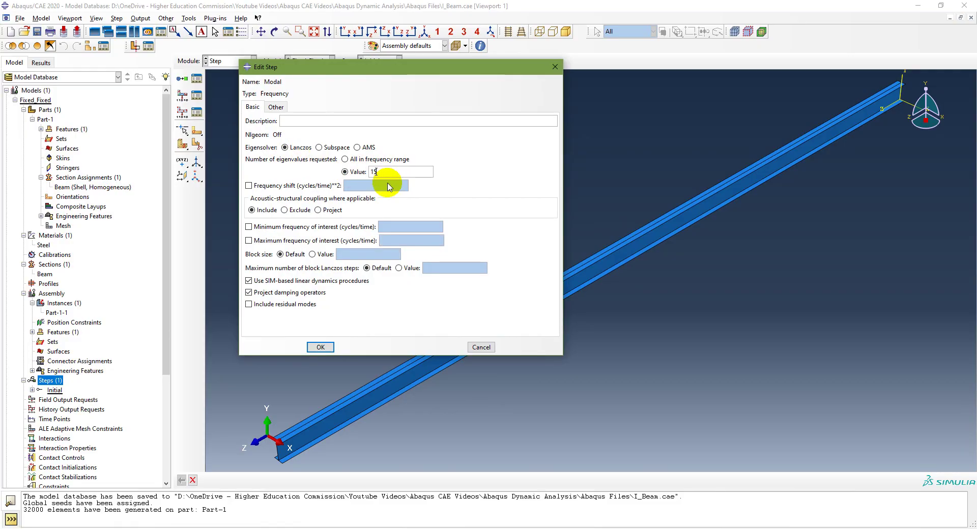
{"action": "left_click", "coordinate": [320, 347]}
{"action": "double_click", "coordinate": [54, 399]}
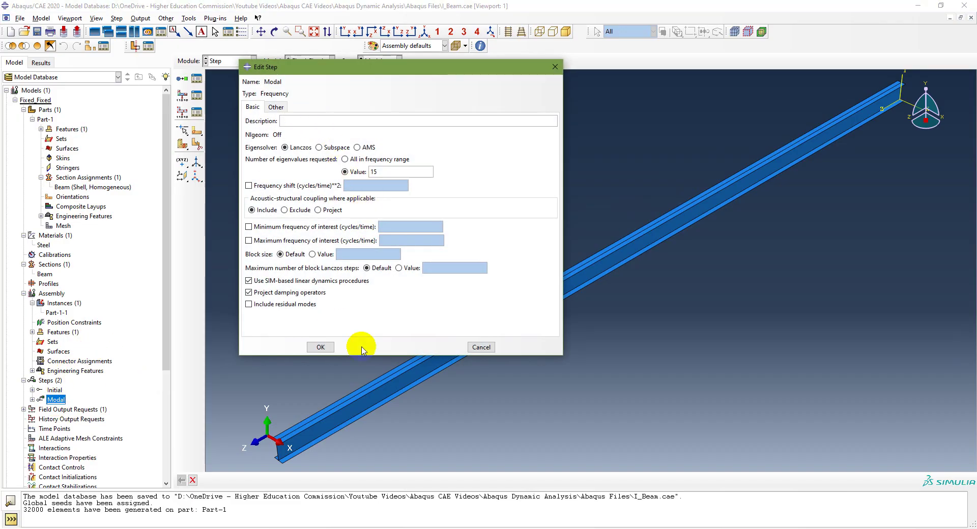
{"action": "left_click", "coordinate": [319, 347]}
Step: Start a mechanical Displacement/Rotation boundary condition, BC-1, in the Initial step from the Load module
{"action": "left_click", "coordinate": [592, 523]}
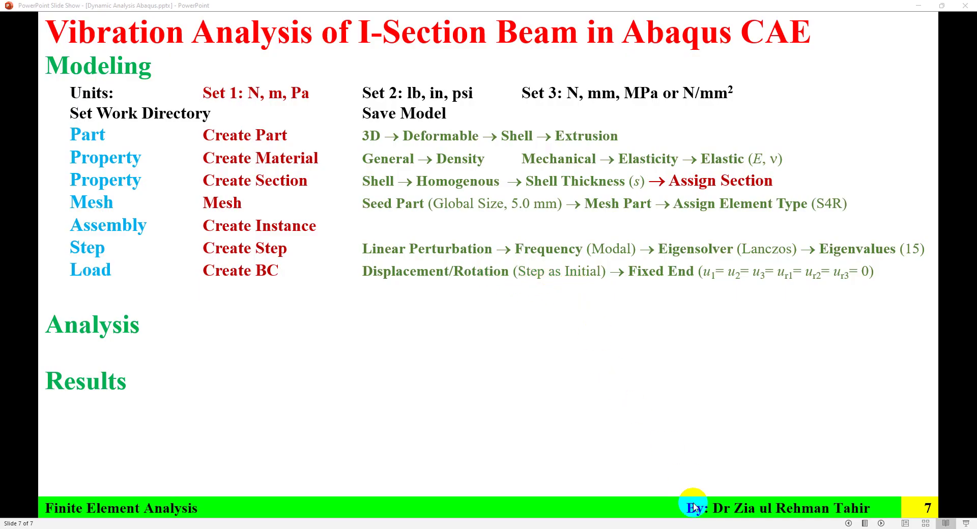
{"action": "key", "text": "alt+Tab"}
{"action": "left_click", "coordinate": [232, 61]}
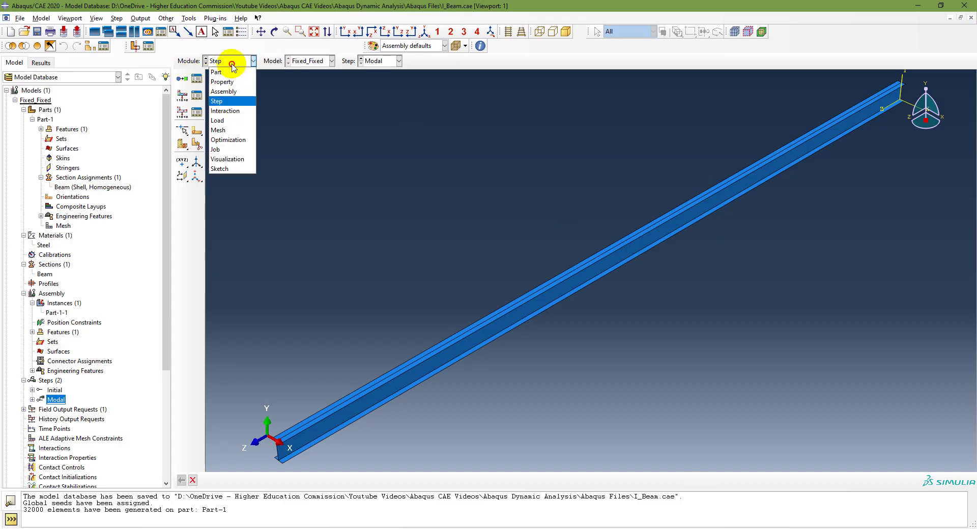
{"action": "left_click", "coordinate": [231, 101]}
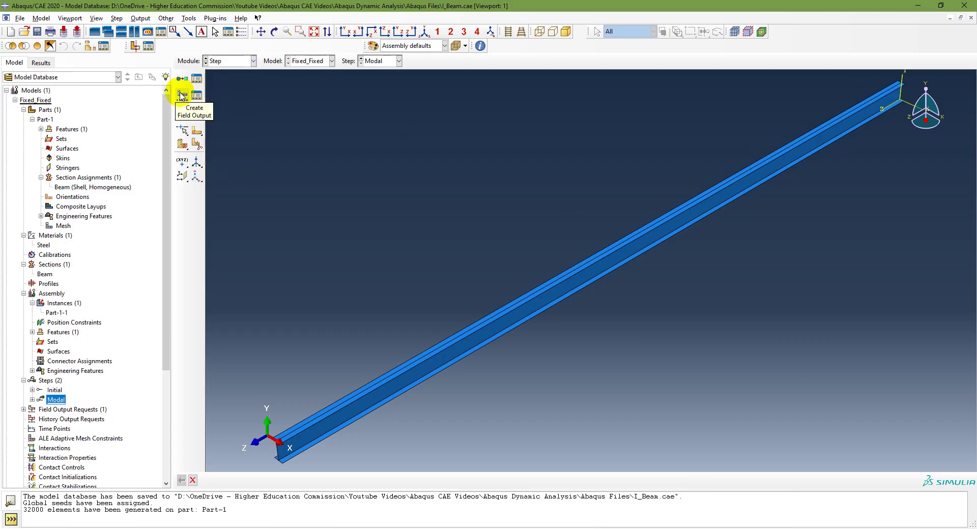
{"action": "left_click", "coordinate": [235, 61]}
{"action": "left_click", "coordinate": [234, 119]}
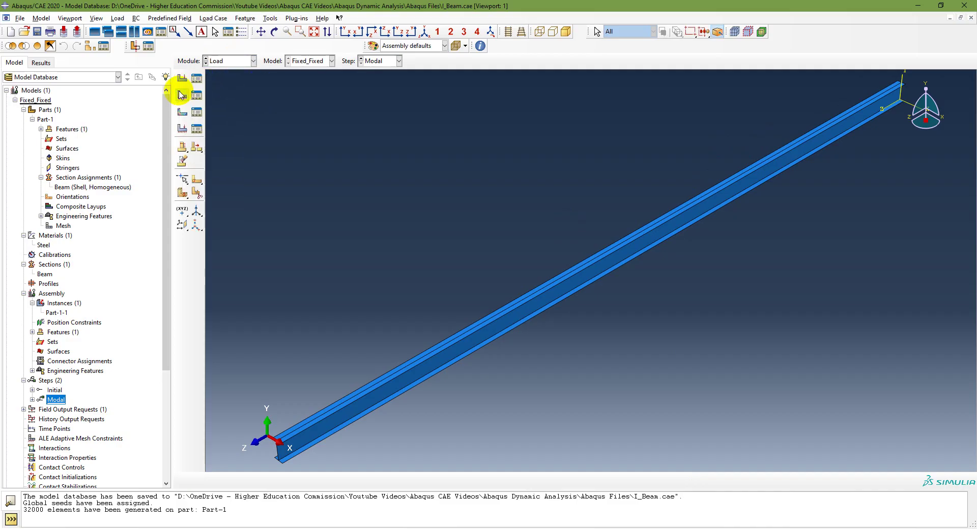
{"action": "scroll", "coordinate": [135, 328], "scroll_direction": "down", "scroll_amount": 5}
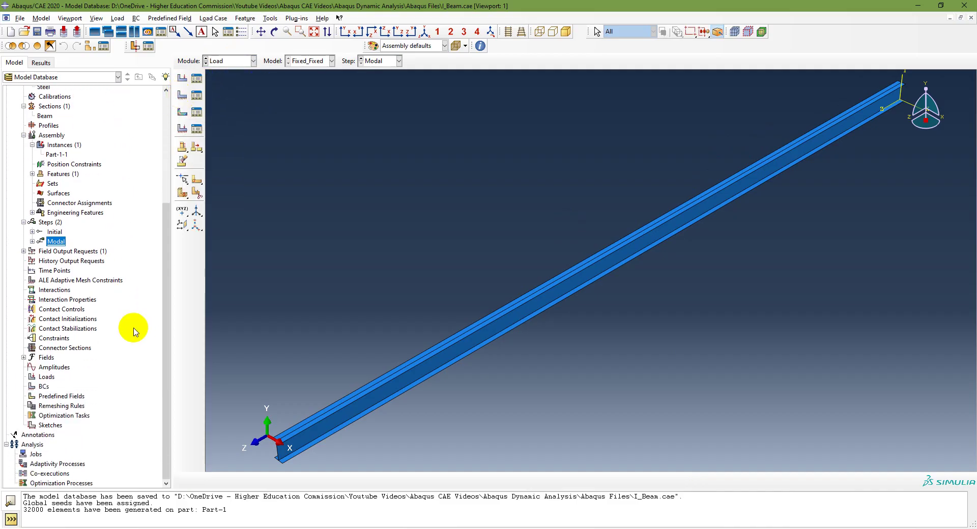
{"action": "double_click", "coordinate": [45, 386]}
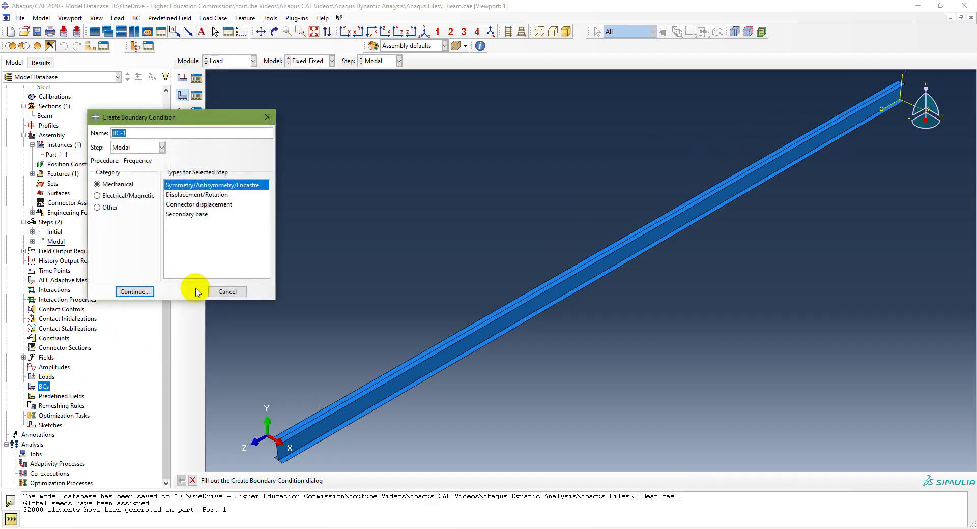
{"action": "left_click", "coordinate": [140, 147]}
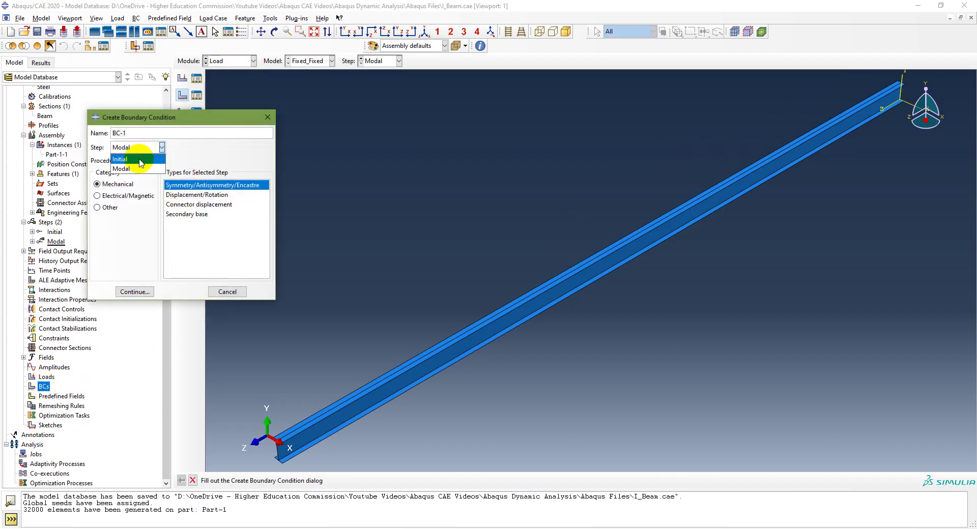
{"action": "left_click", "coordinate": [141, 156]}
{"action": "left_click", "coordinate": [186, 195]}
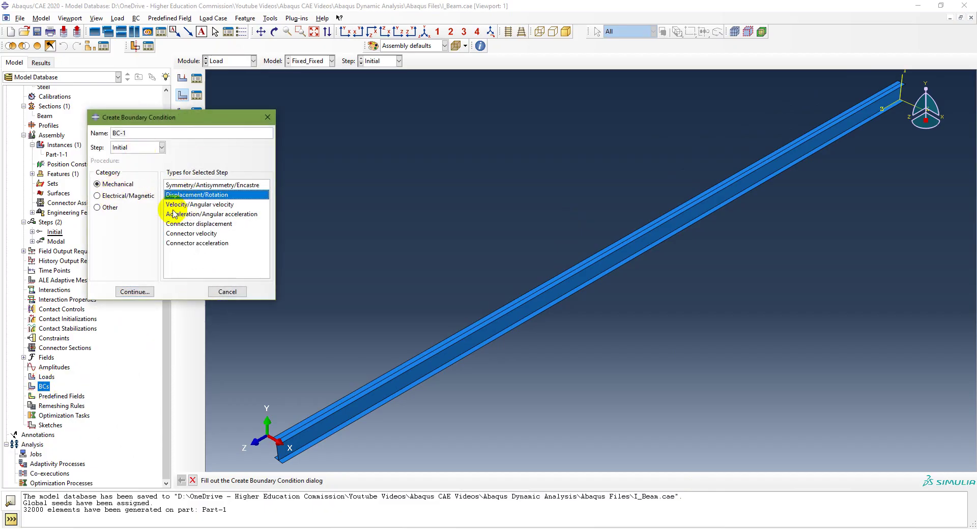
{"action": "left_click", "coordinate": [135, 292]}
Step: Apply BC-1 to the five flange and web edges at the beam's near end, fixing U1, U2, U3, UR1, UR2 and UR3
{"action": "scroll", "coordinate": [270, 465], "scroll_direction": "up", "scroll_amount": 5}
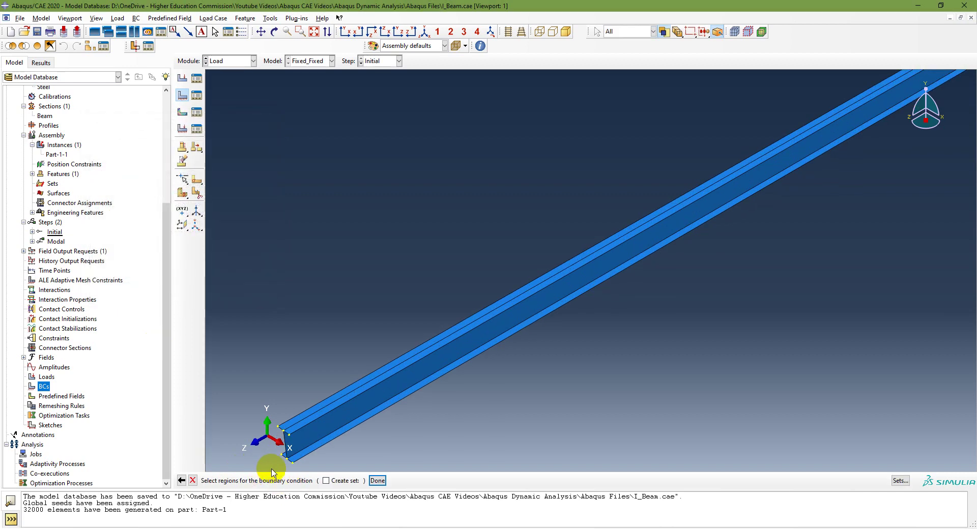
{"action": "scroll", "coordinate": [287, 467], "scroll_direction": "up", "scroll_amount": 6}
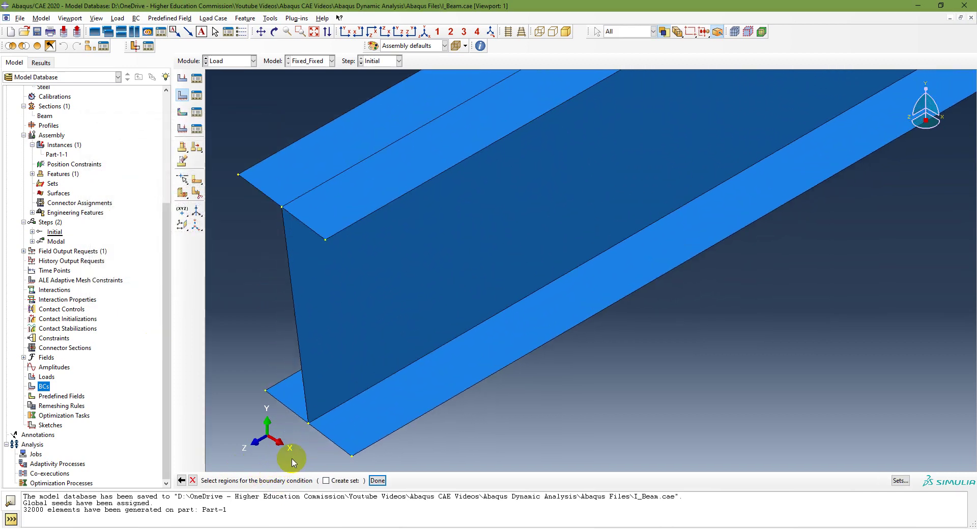
{"action": "left_click", "coordinate": [267, 200]}
{"action": "left_click", "coordinate": [298, 222], "text": "shift"}
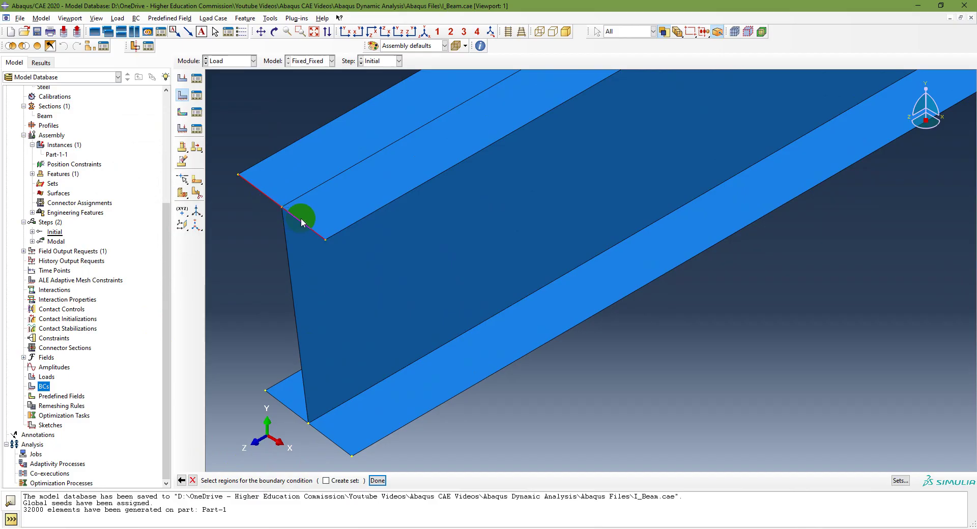
{"action": "left_click", "coordinate": [287, 250], "text": "shift"}
{"action": "left_click", "coordinate": [281, 406], "text": "shift"}
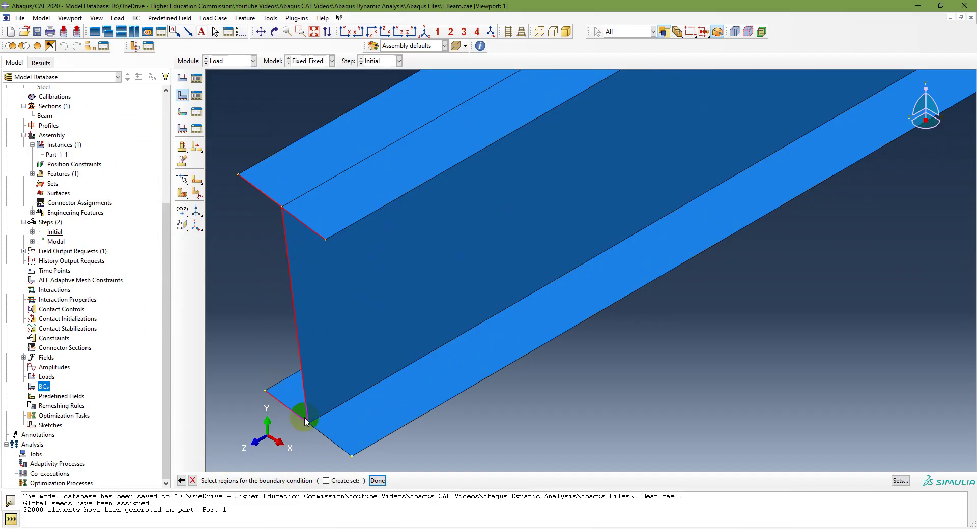
{"action": "left_click", "coordinate": [326, 438], "text": "shift"}
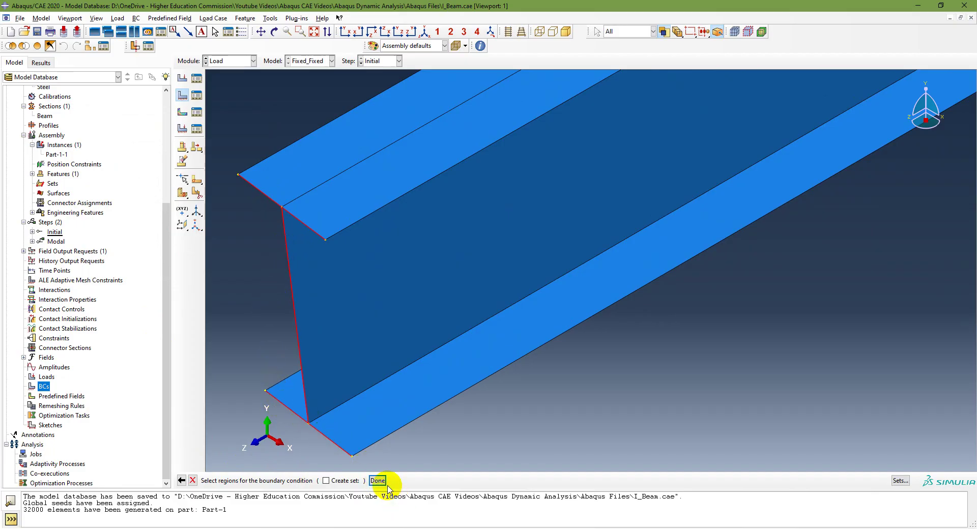
{"action": "left_click", "coordinate": [377, 481]}
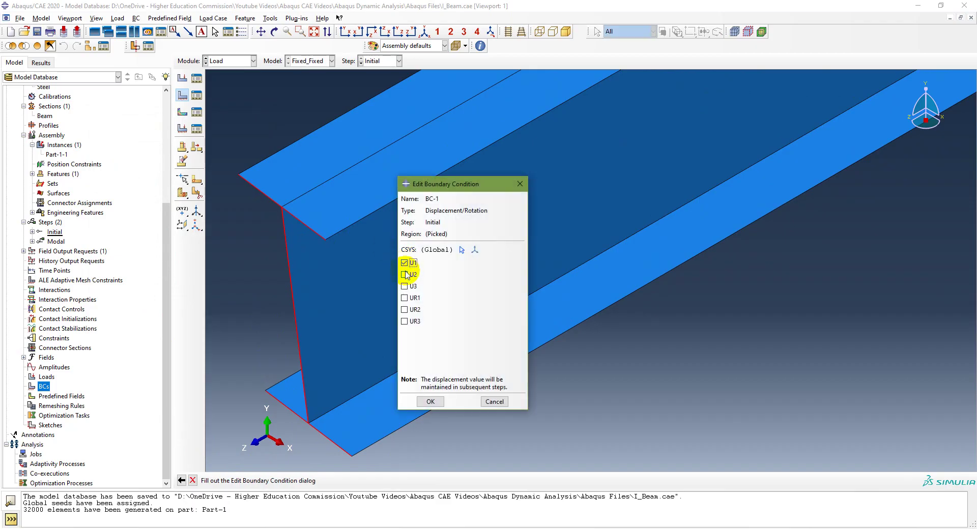
{"action": "left_click", "coordinate": [404, 321]}
{"action": "left_click", "coordinate": [430, 402]}
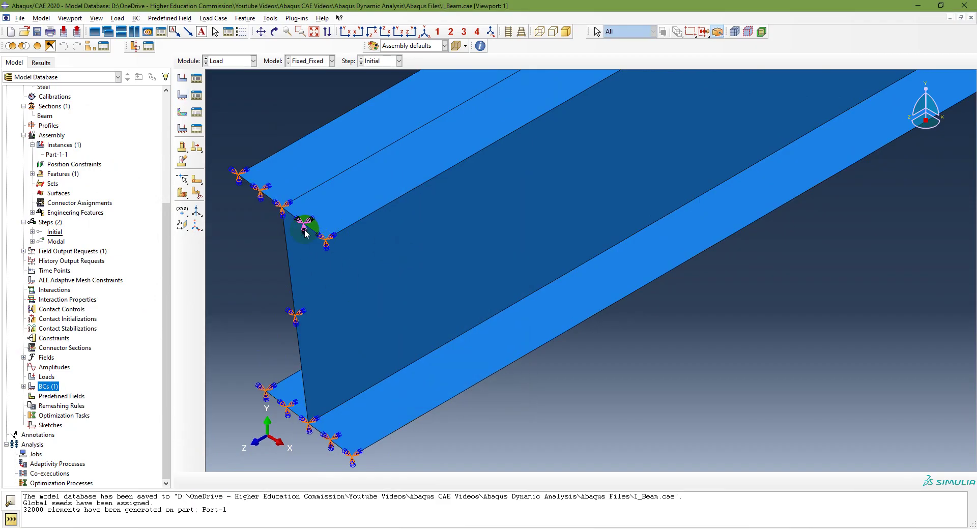
Step: Examine the boundary condition symbols on the flange and web edges at the near end of the beam
{"action": "scroll", "coordinate": [303, 231], "scroll_direction": "up", "scroll_amount": 8}
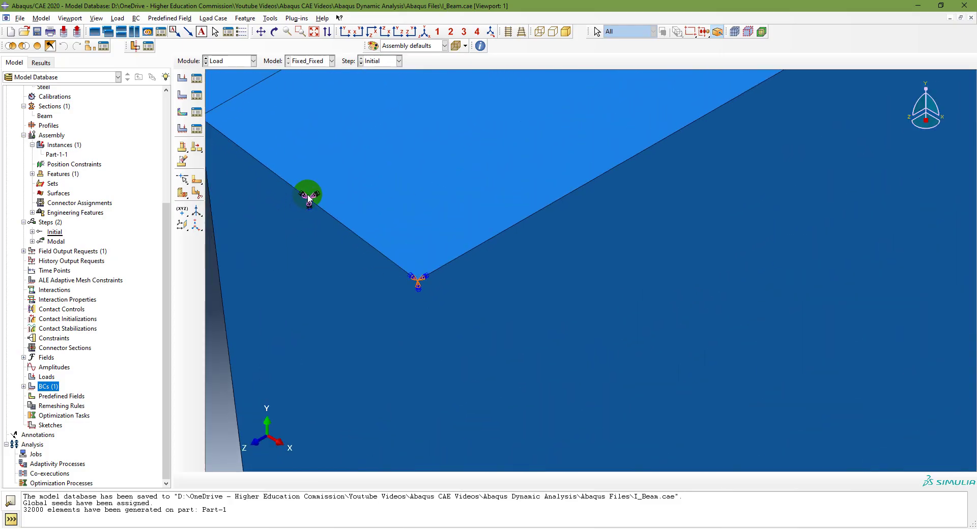
{"action": "scroll", "coordinate": [417, 287], "scroll_direction": "up", "scroll_amount": 3}
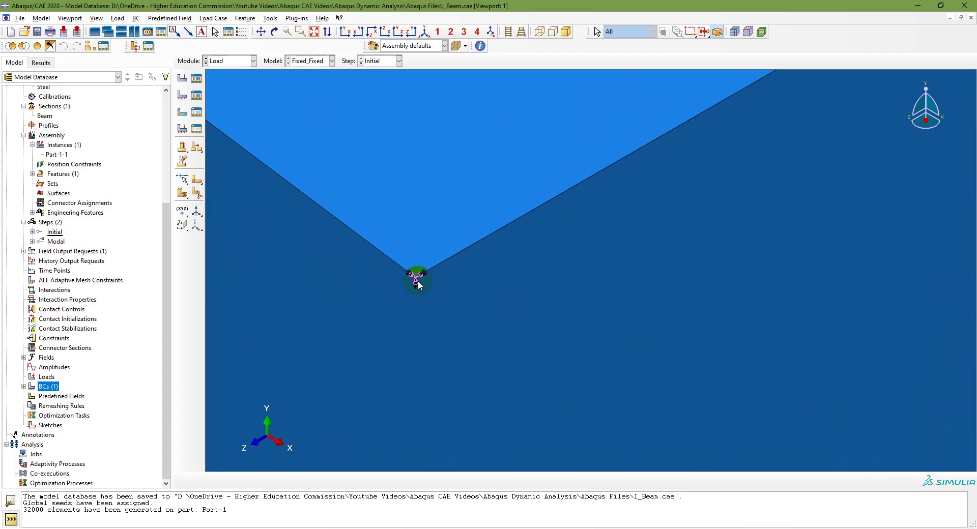
{"action": "left_click", "coordinate": [424, 32]}
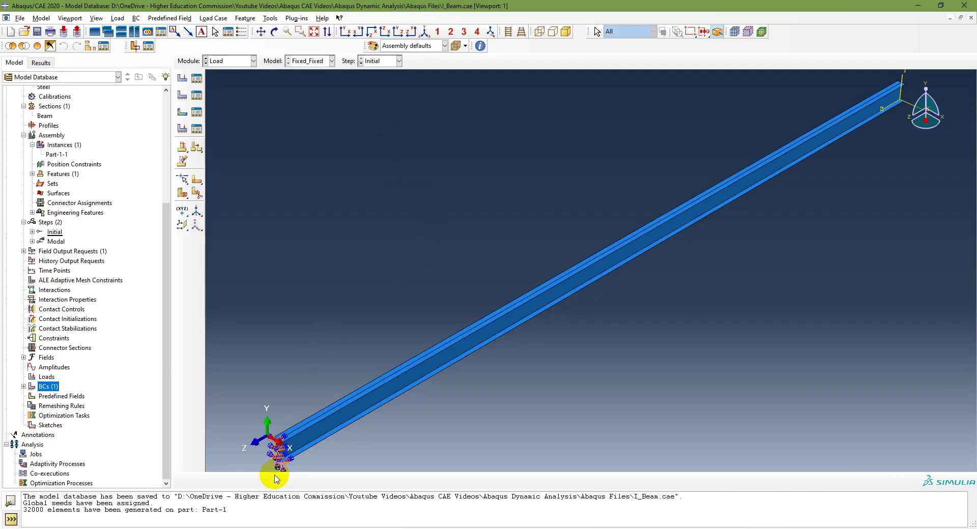
{"action": "scroll", "coordinate": [264, 457], "scroll_direction": "up", "scroll_amount": 4}
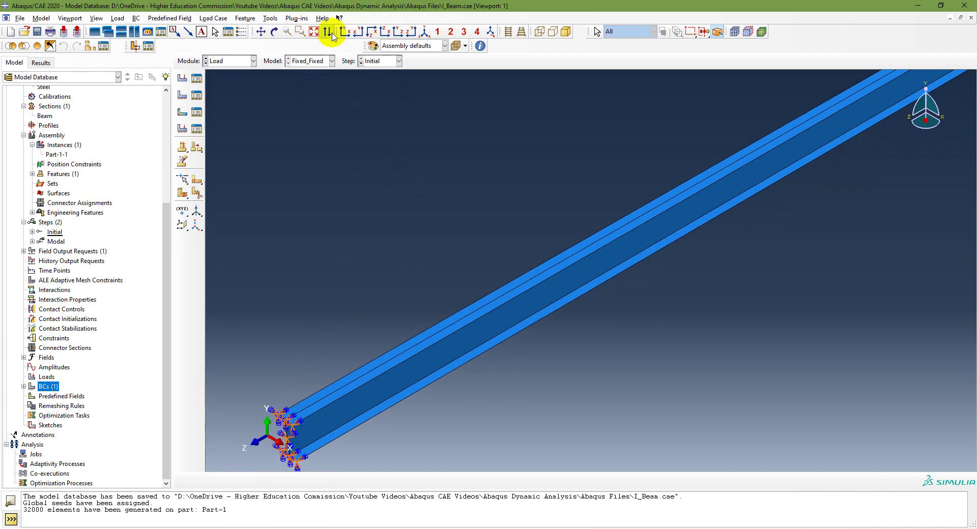
{"action": "left_click", "coordinate": [287, 31]}
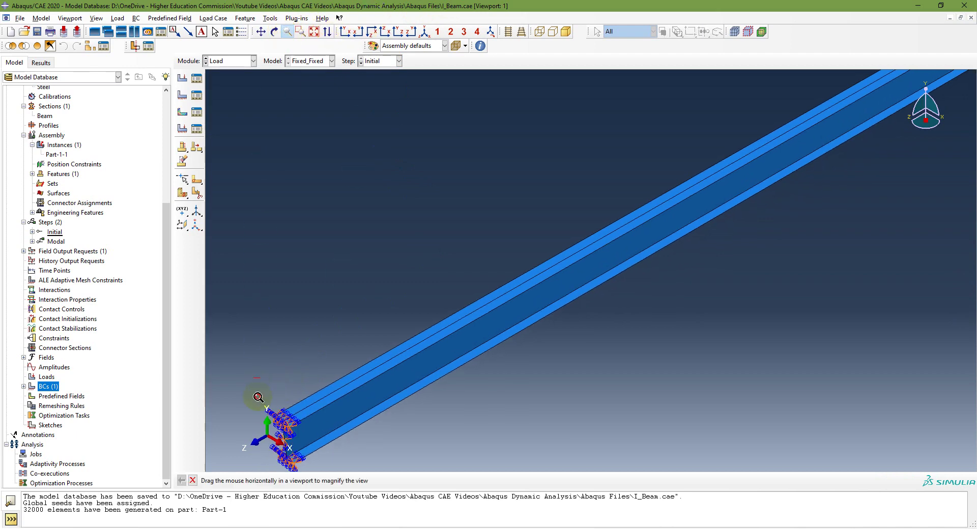
{"action": "left_click_drag", "start_coordinate": [258, 396], "coordinate": [246, 460]}
{"action": "left_click", "coordinate": [300, 31]}
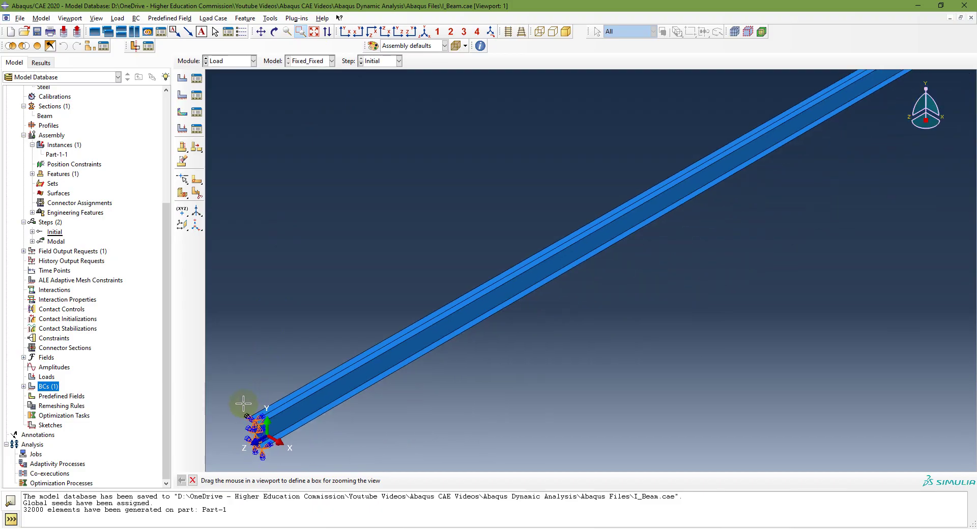
{"action": "left_click_drag", "start_coordinate": [230, 389], "coordinate": [269, 455]}
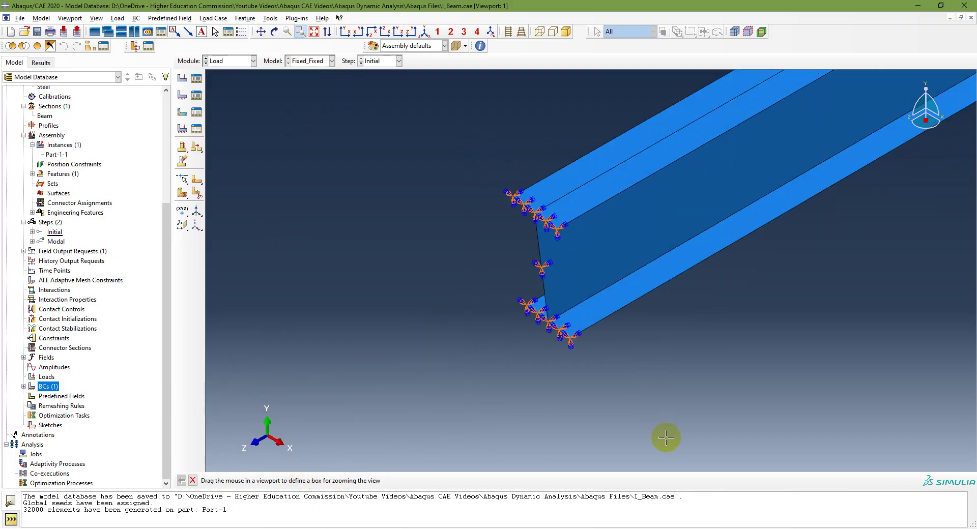
Step: Start a second mechanical Displacement/Rotation boundary condition, BC-2, in the Initial step for the beam's far end
{"action": "left_click", "coordinate": [424, 32]}
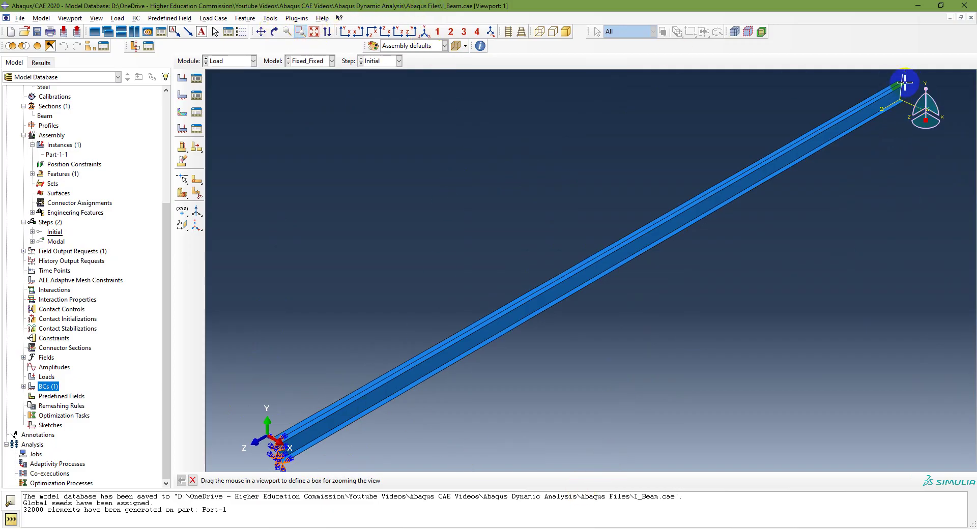
{"action": "left_click_drag", "start_coordinate": [898, 82], "coordinate": [907, 118]}
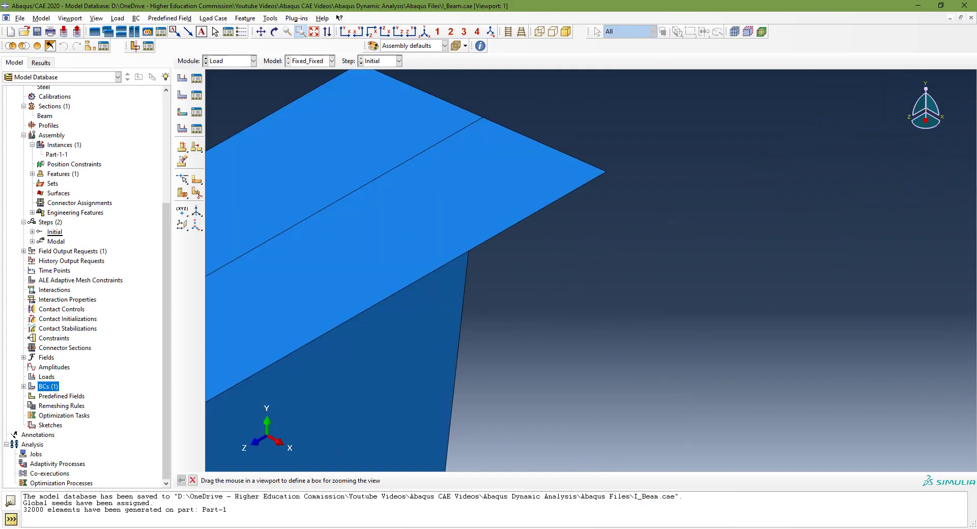
{"action": "scroll", "coordinate": [763, 89], "scroll_direction": "down", "scroll_amount": 5}
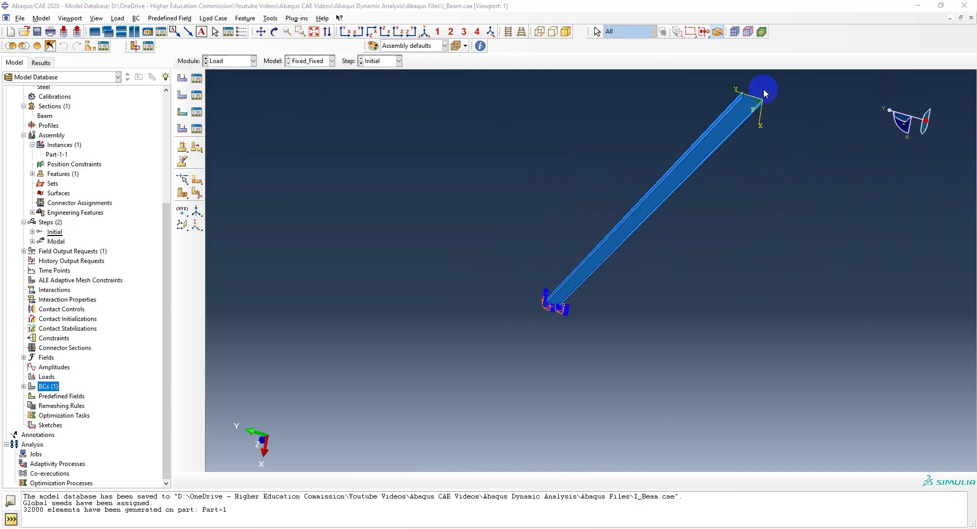
{"action": "scroll", "coordinate": [763, 90], "scroll_direction": "up", "scroll_amount": 5}
{"action": "scroll", "coordinate": [757, 90], "scroll_direction": "up", "scroll_amount": 2}
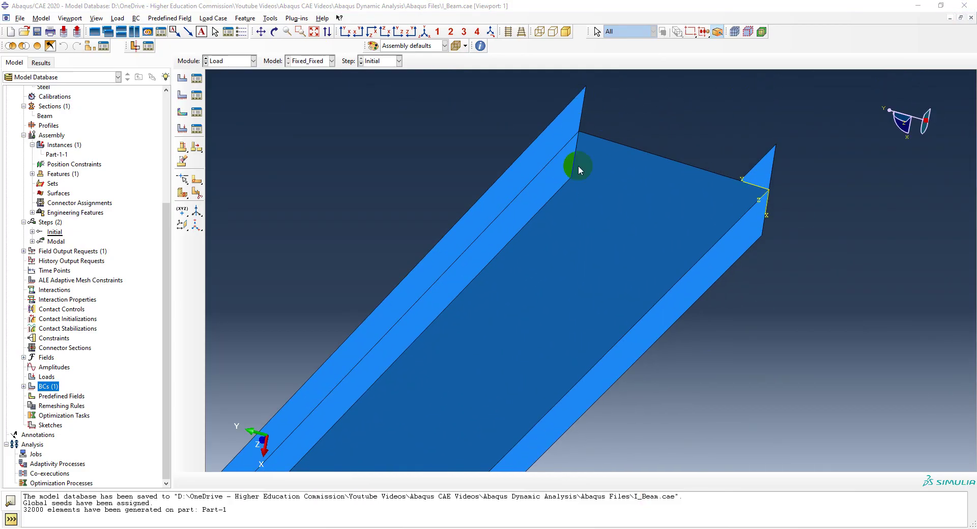
{"action": "double_click", "coordinate": [45, 387]}
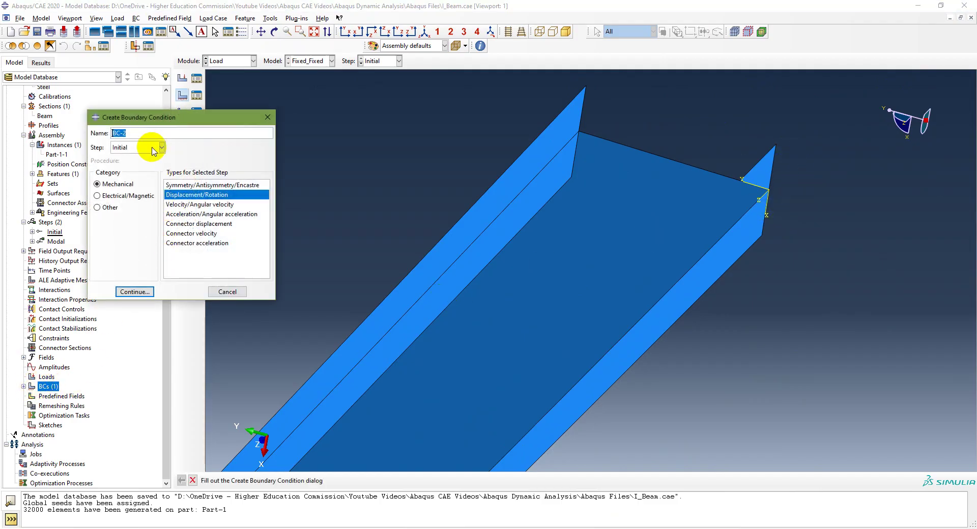
{"action": "left_click", "coordinate": [136, 148]}
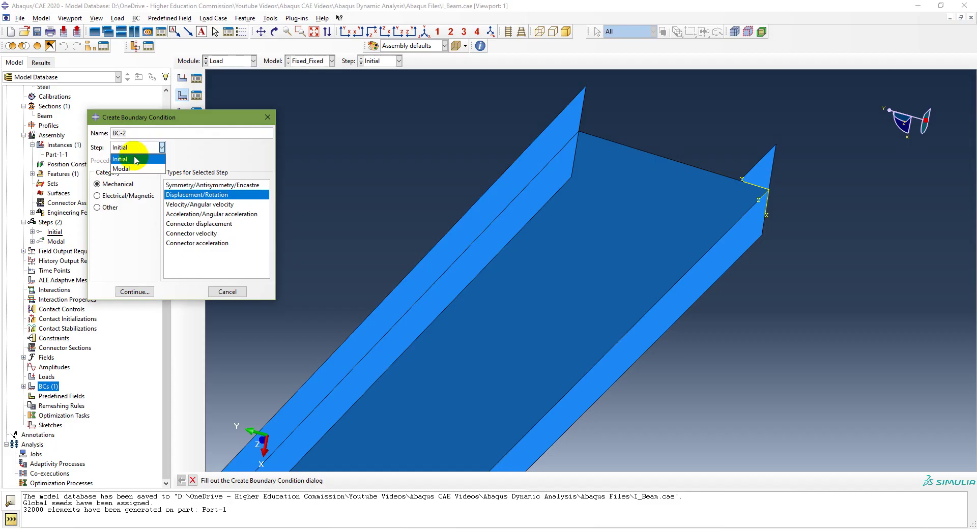
{"action": "left_click", "coordinate": [136, 159]}
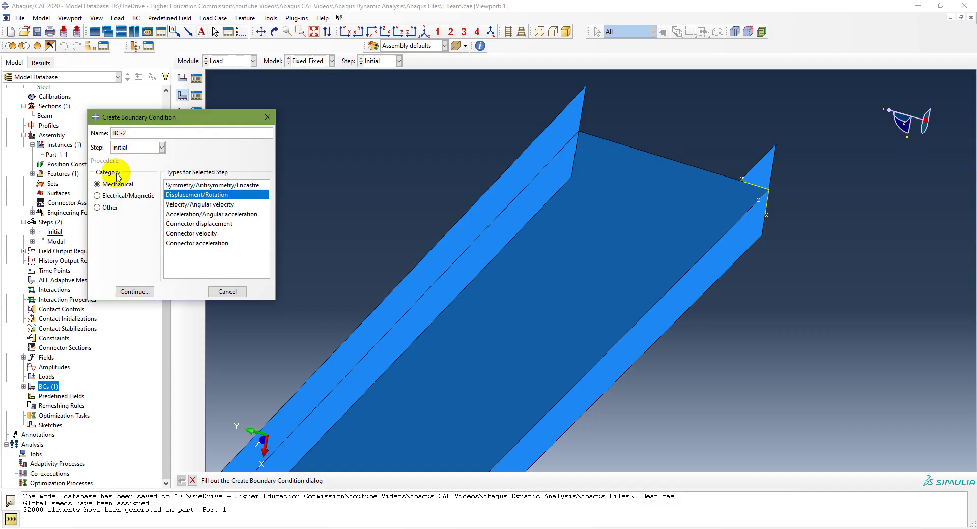
{"action": "left_click", "coordinate": [134, 292]}
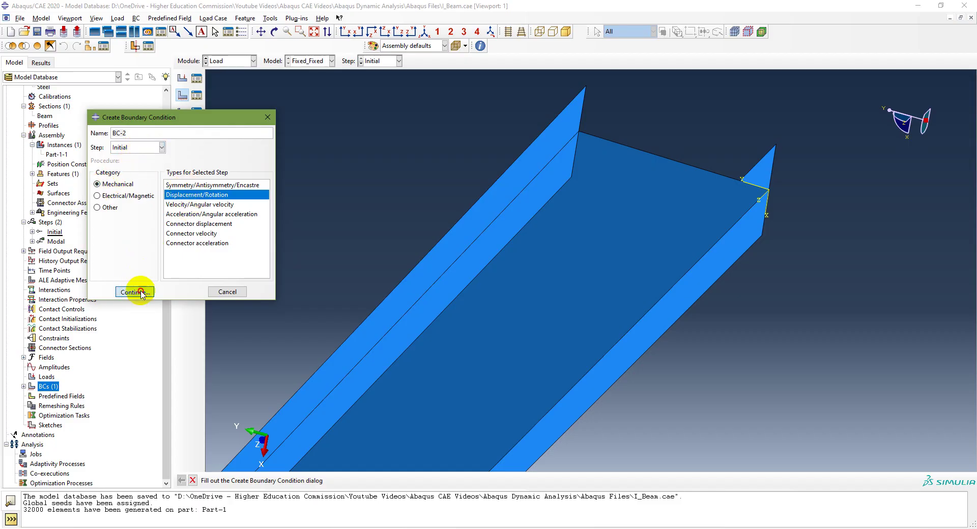
Step: Apply BC-2 to the five flange and web edges at the beam's far end, fixing U1, U2, U3, UR1, UR2 and UR3
{"action": "left_click", "coordinate": [681, 163]}
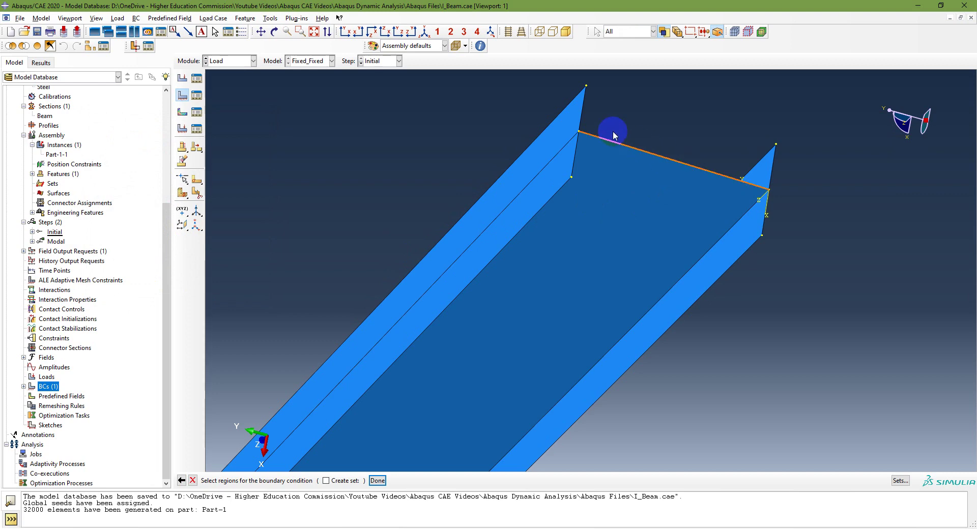
{"action": "left_click", "coordinate": [581, 119], "text": "shift"}
{"action": "left_click", "coordinate": [577, 150], "text": "shift"}
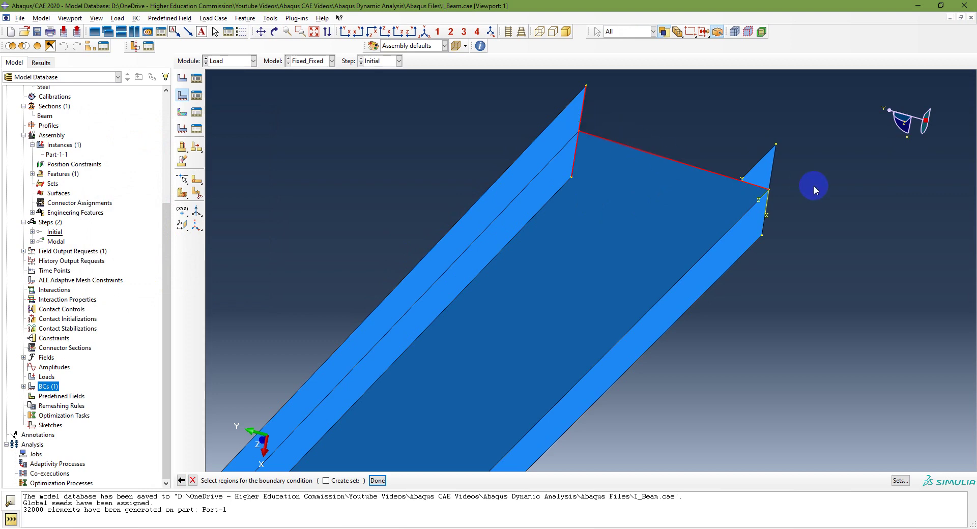
{"action": "left_click", "coordinate": [773, 176], "text": "shift"}
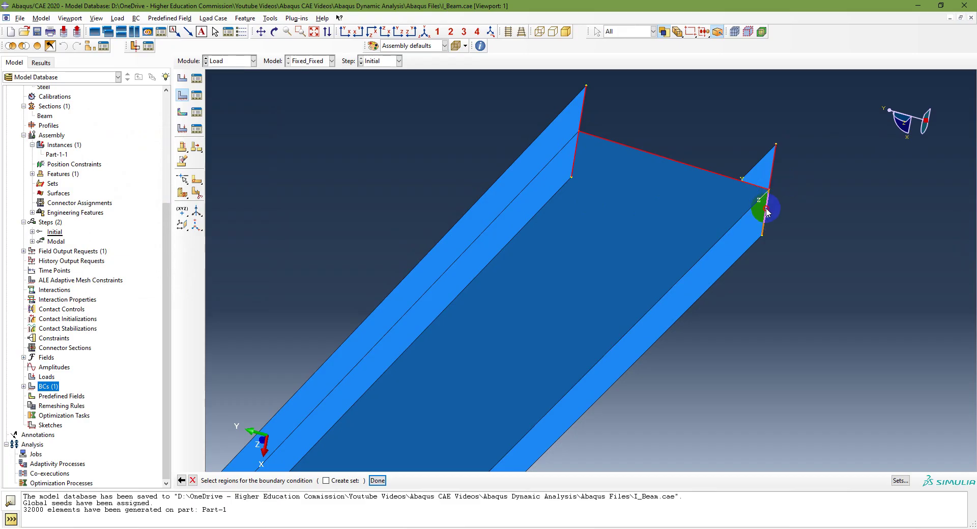
{"action": "left_click", "coordinate": [382, 480]}
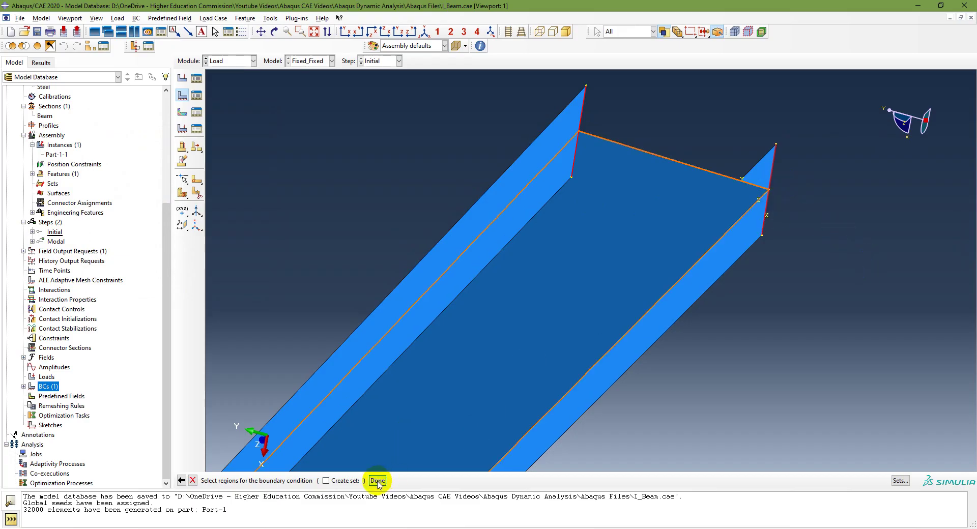
{"action": "left_click", "coordinate": [405, 262]}
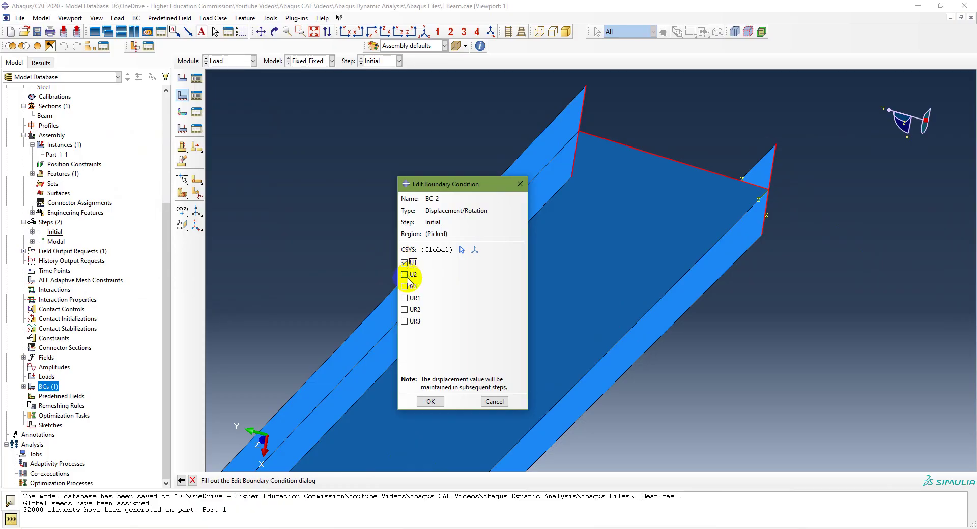
{"action": "left_click", "coordinate": [405, 309]}
{"action": "left_click", "coordinate": [404, 274]}
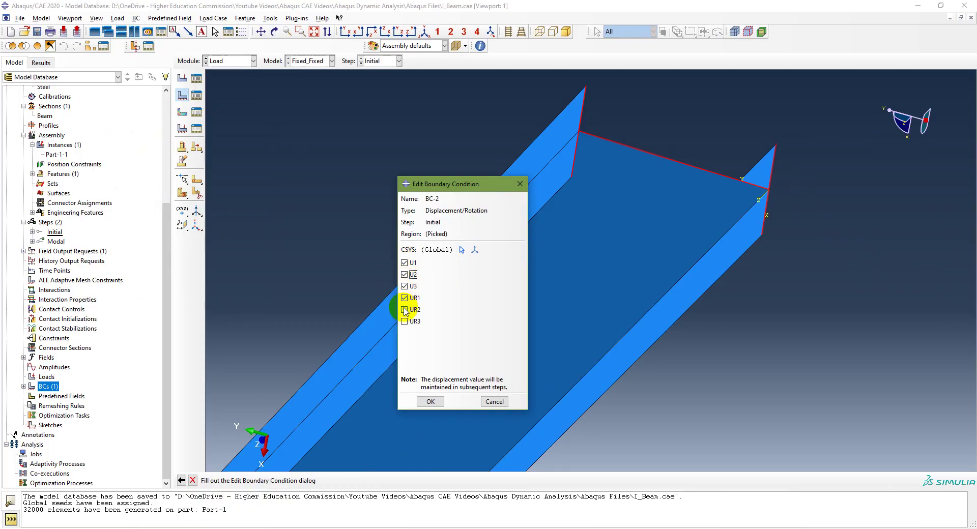
{"action": "left_click", "coordinate": [405, 321]}
{"action": "left_click", "coordinate": [431, 401]}
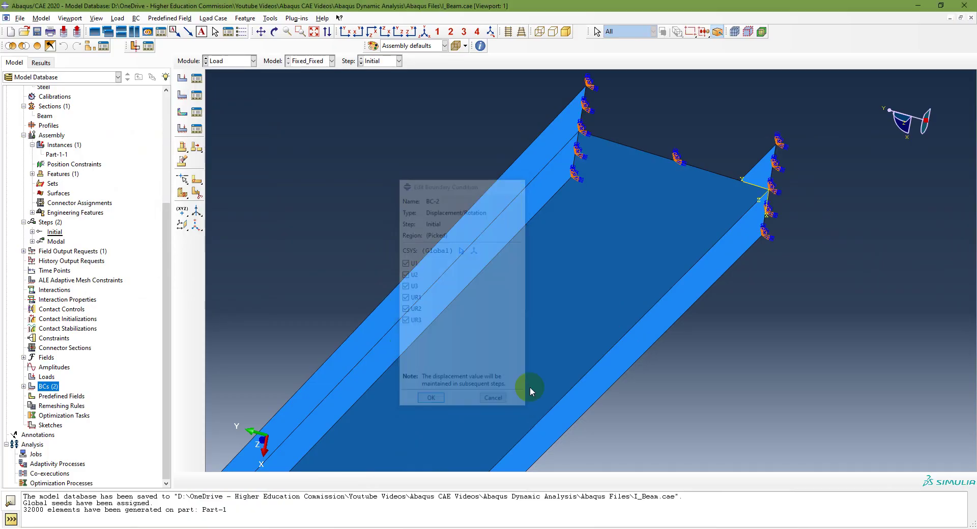
Step: Examine the boundary condition symbols on the flange and web edges at the beam's far end
{"action": "left_click", "coordinate": [424, 31]}
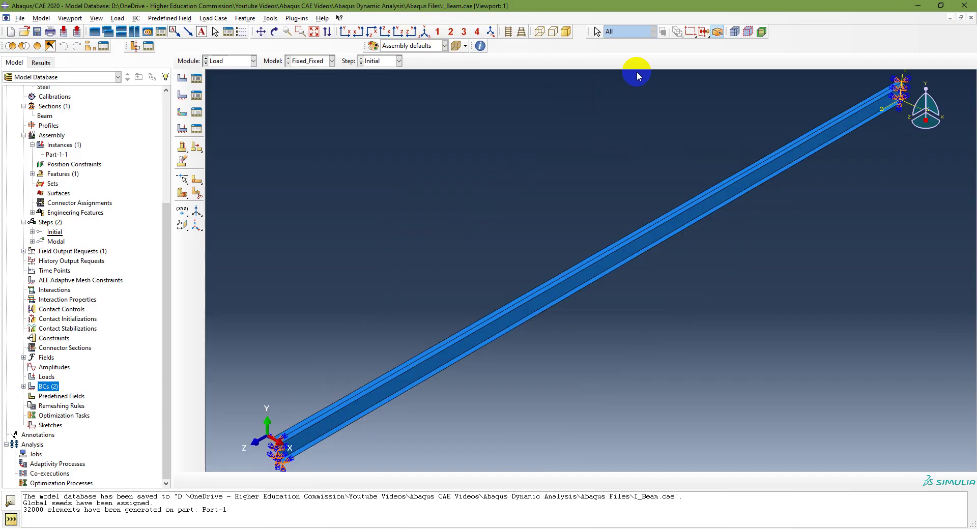
{"action": "left_click", "coordinate": [299, 32]}
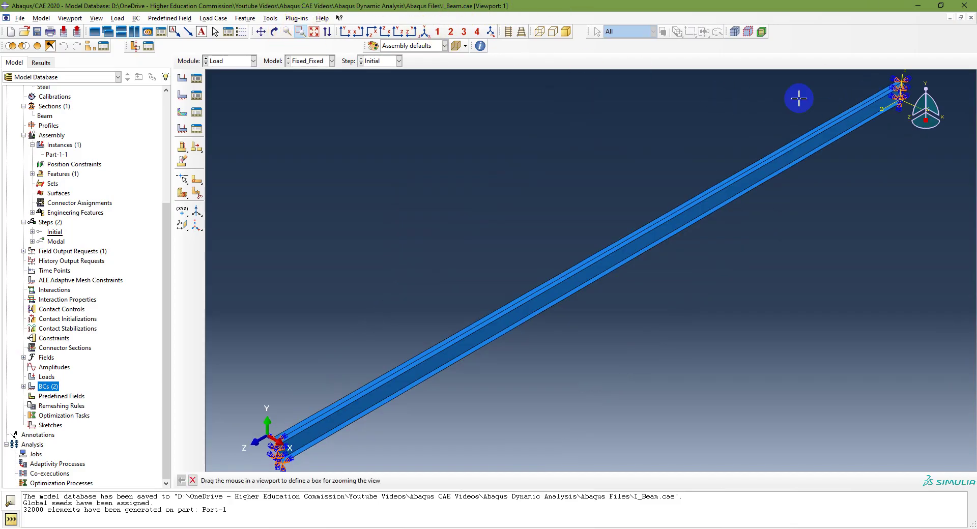
{"action": "left_click_drag", "start_coordinate": [940, 135], "coordinate": [941, 135]}
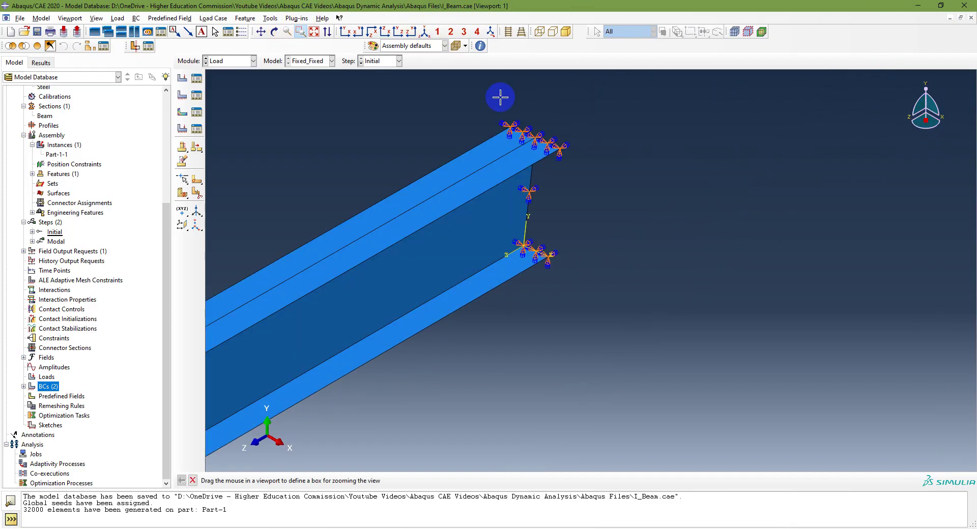
{"action": "left_click_drag", "start_coordinate": [471, 87], "coordinate": [645, 342]}
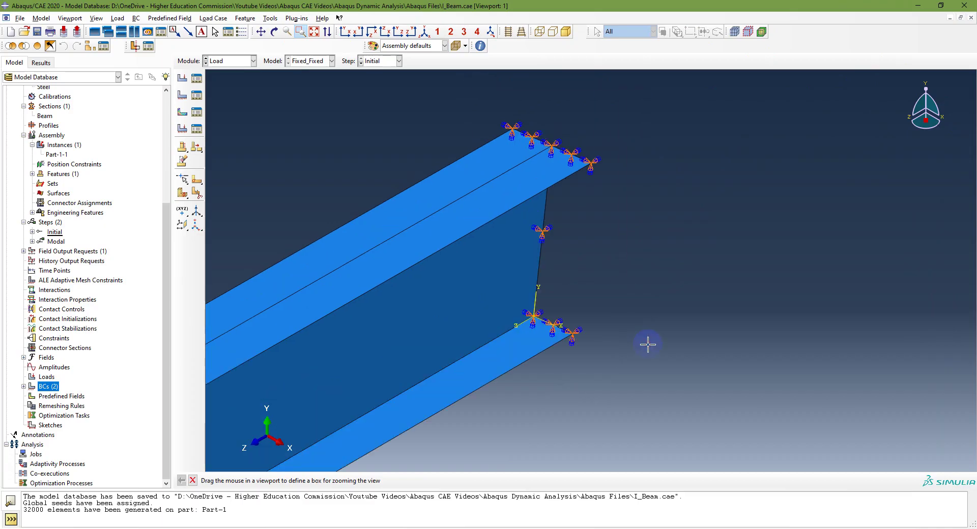
{"action": "left_click", "coordinate": [422, 31]}
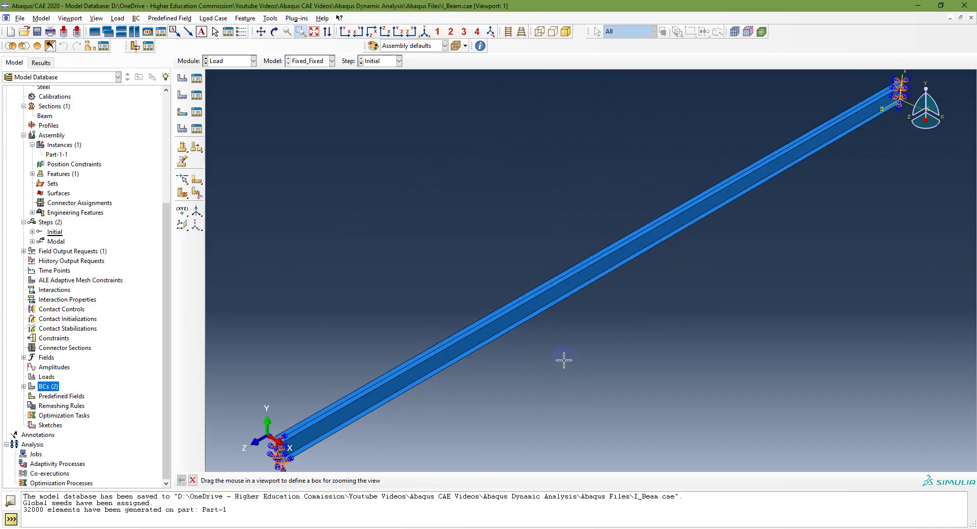
Step: Switch to the PowerPoint slide show, reveal the Analysis line for the job workflow, and return to Abaqus/CAE
{"action": "left_click", "coordinate": [575, 528]}
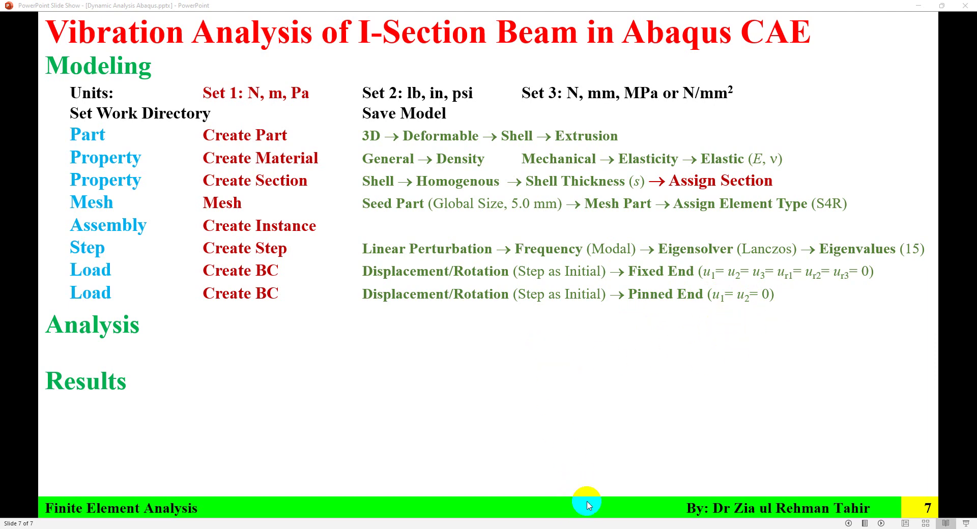
{"action": "left_click", "coordinate": [182, 319]}
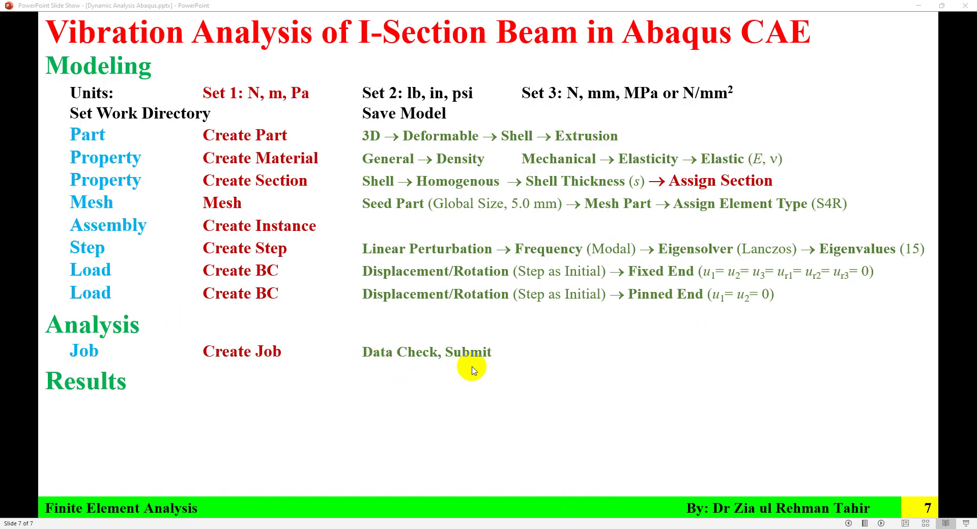
{"action": "key", "text": "alt+Tab"}
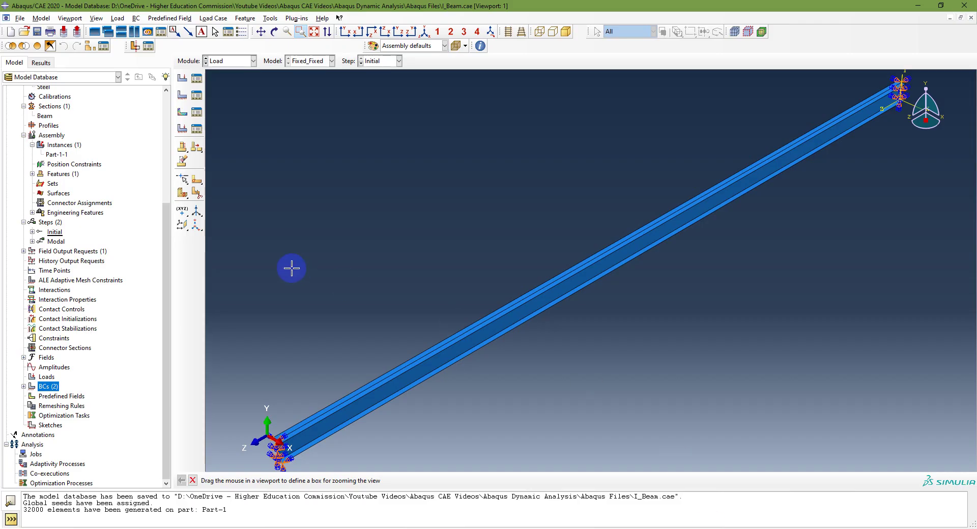
Step: Create an analysis job named FIxed_Fixed from the Fixed_Fixed model with the default job settings
{"action": "scroll", "coordinate": [120, 255], "scroll_direction": "up", "scroll_amount": 6}
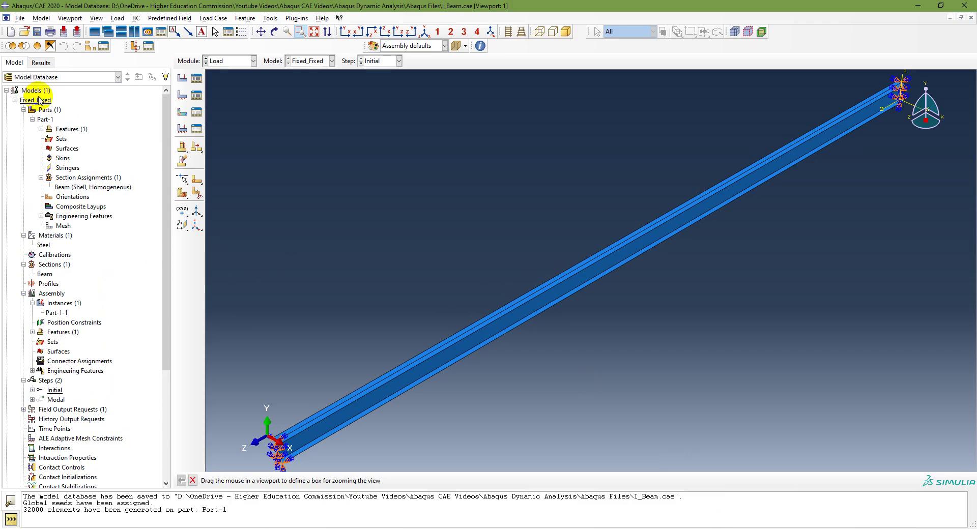
{"action": "left_click", "coordinate": [15, 99]}
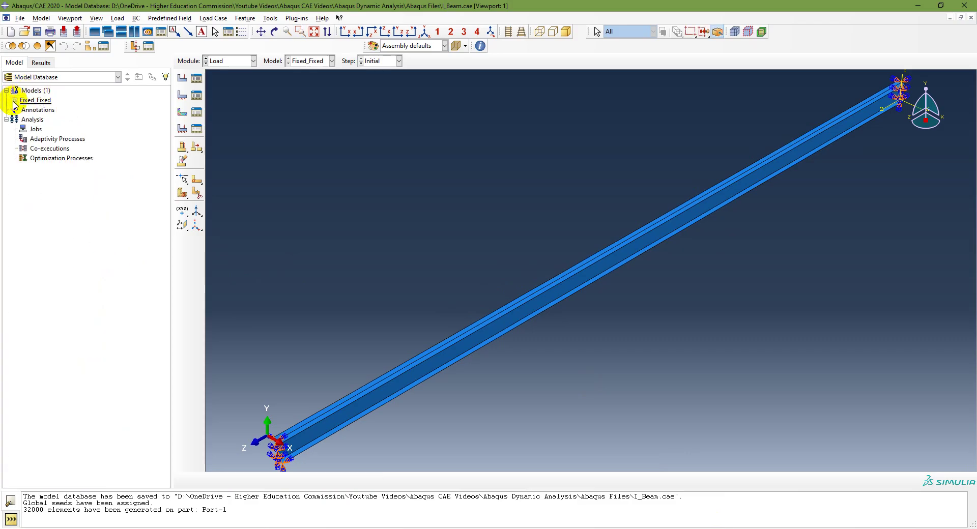
{"action": "double_click", "coordinate": [35, 129]}
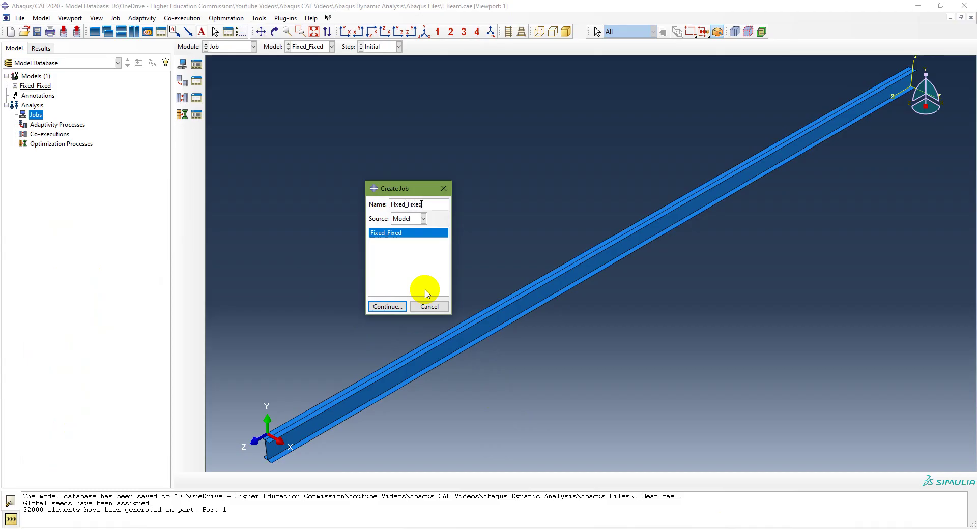
{"action": "type", "text": "Flxed_Fixed"}
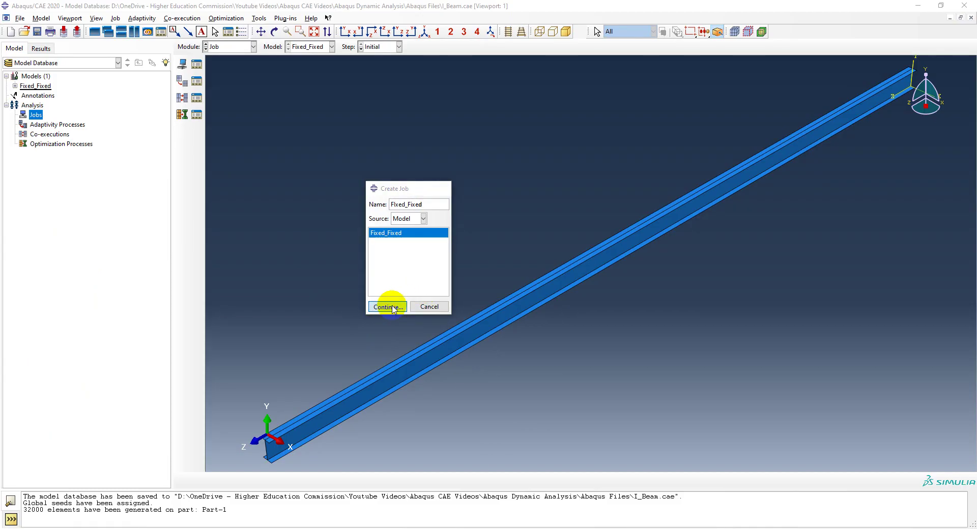
{"action": "left_click", "coordinate": [388, 306]}
{"action": "left_click", "coordinate": [275, 309]}
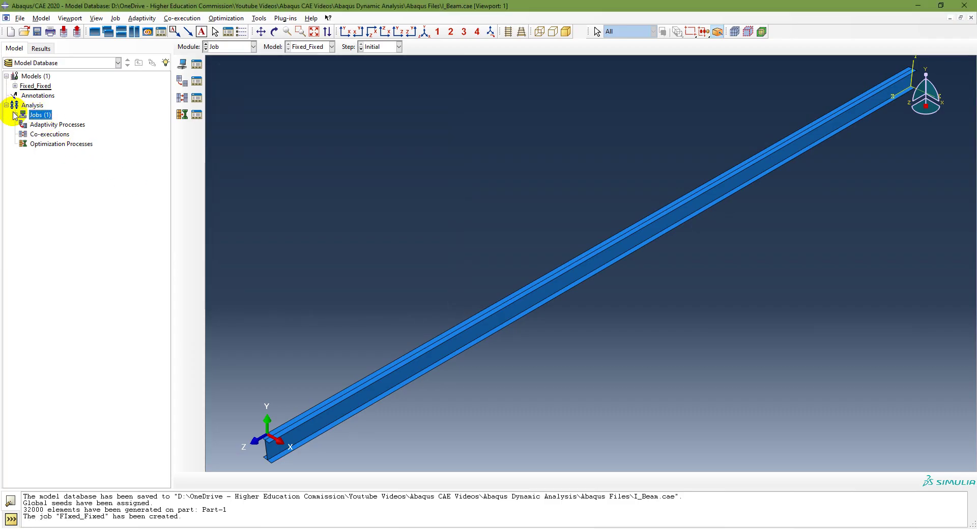
Step: Run a data check on the FIxed_Fixed job
{"action": "left_click", "coordinate": [14, 115]}
{"action": "right_click", "coordinate": [37, 125]}
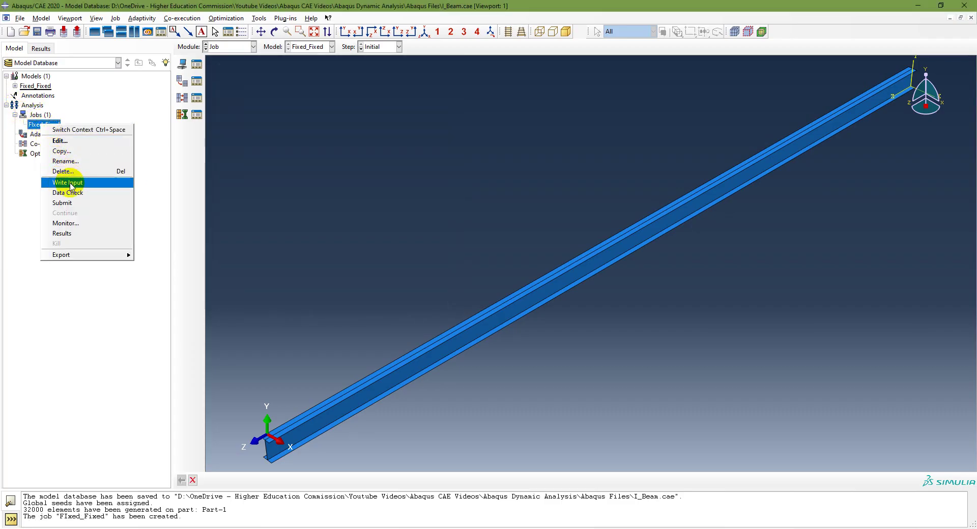
{"action": "left_click", "coordinate": [351, 326]}
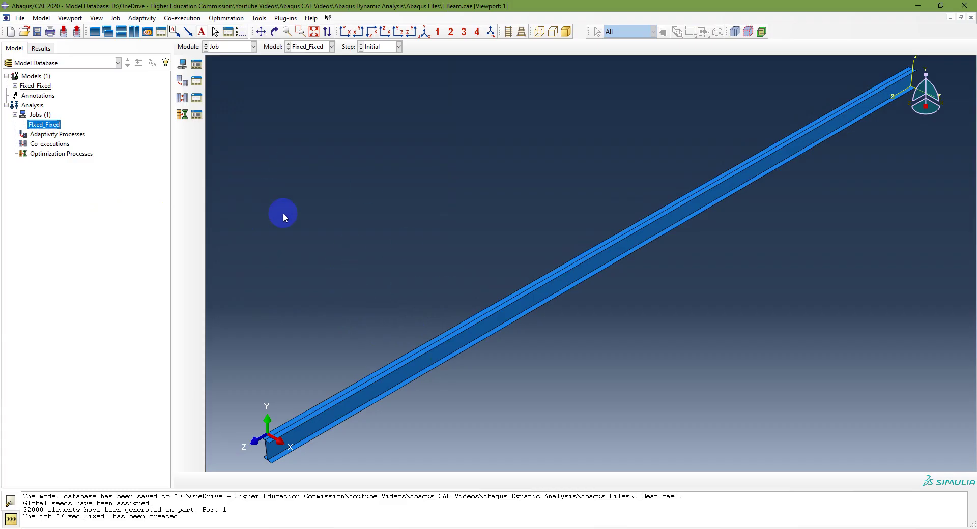
{"action": "right_click", "coordinate": [135, 113]}
{"action": "left_click", "coordinate": [121, 171]}
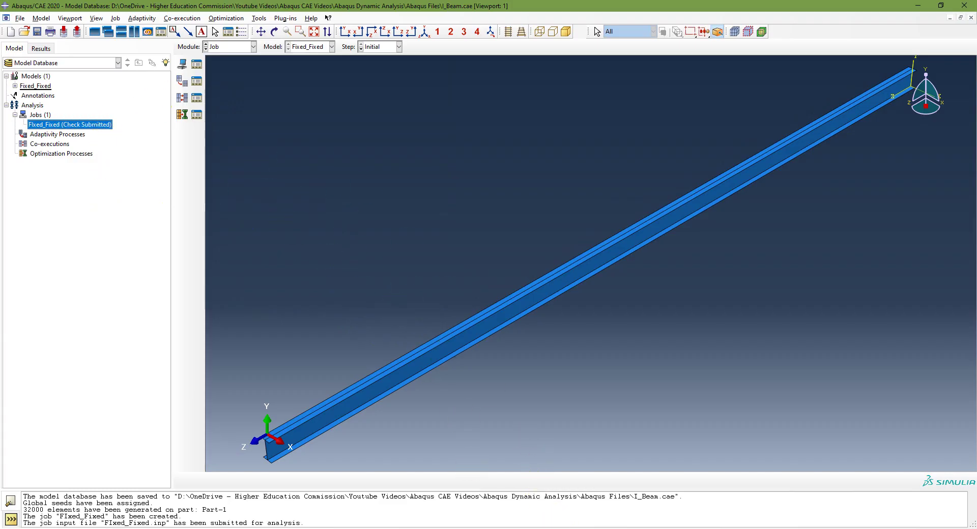
Step: Submit the FIxed_Fixed job for full analysis, overwriting its existing job files, and select the job in the model tree
{"action": "right_click", "coordinate": [89, 130]}
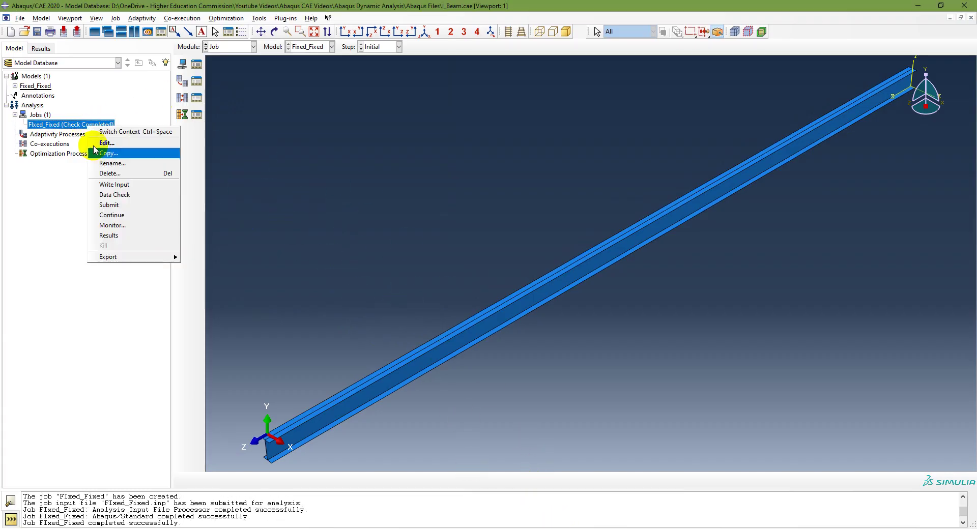
{"action": "left_click", "coordinate": [109, 205]}
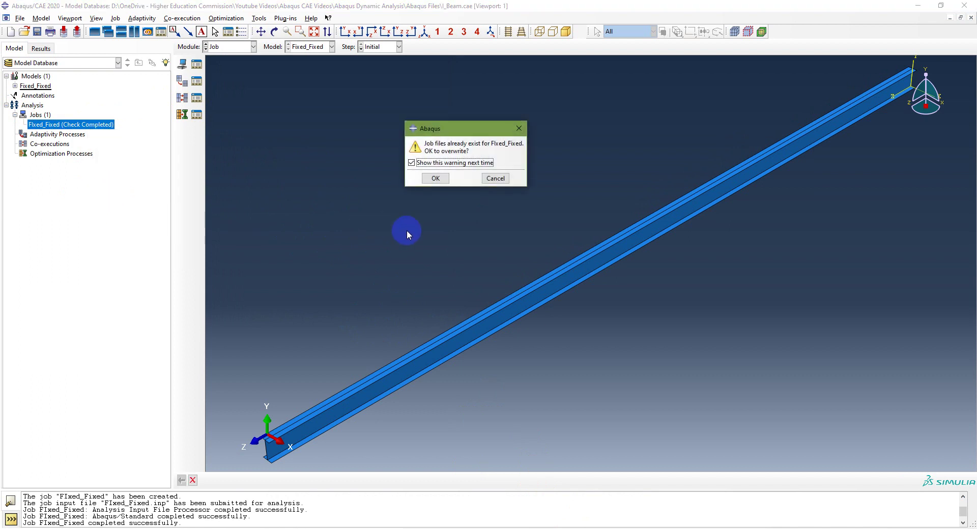
{"action": "left_click", "coordinate": [435, 181]}
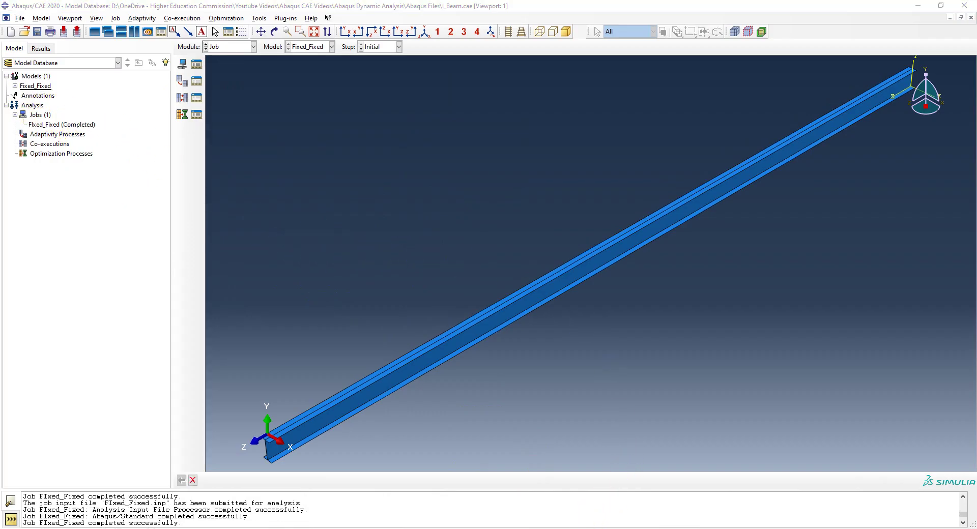
{"action": "left_click", "coordinate": [80, 126]}
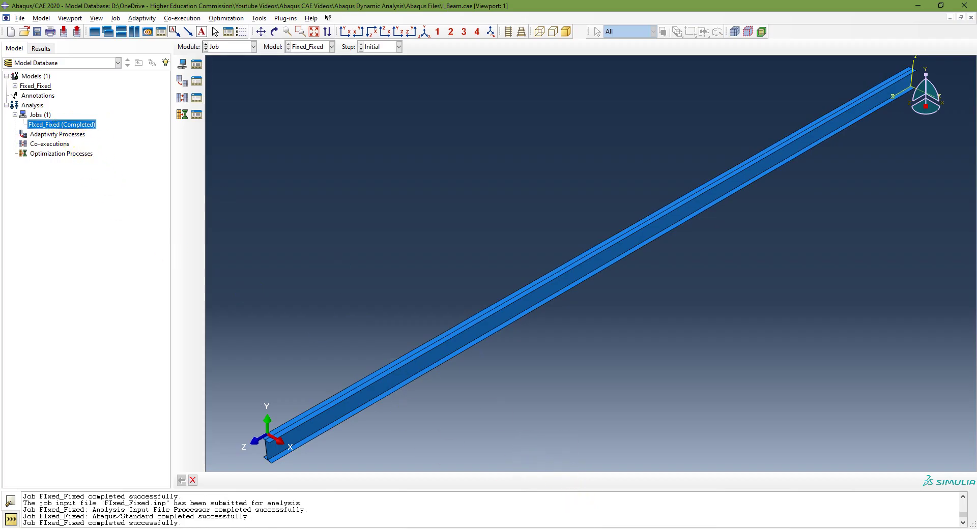
Step: Check the Results line on the PowerPoint slide, return to Abaqus/CAE, and open the results of the completed FIxed_Fixed job
{"action": "key", "text": "alt+Tab"}
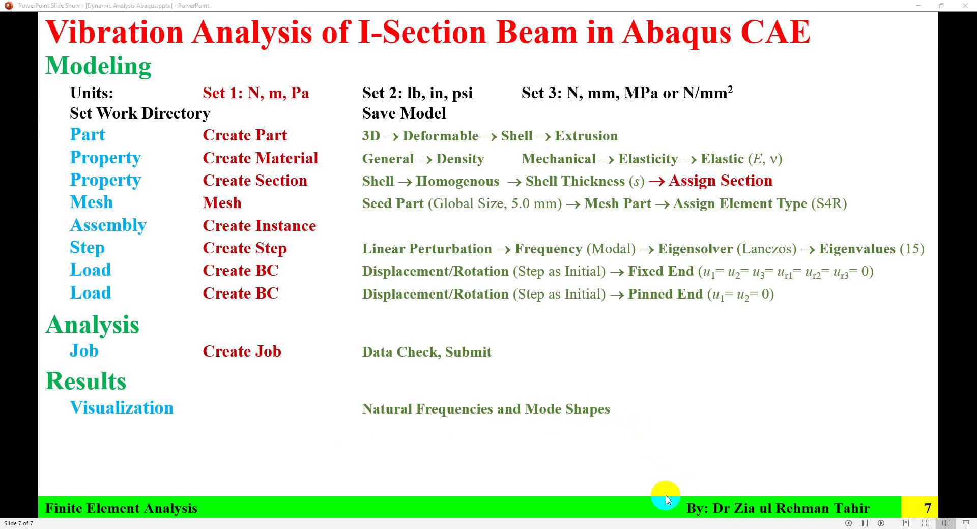
{"action": "key", "text": "alt+Tab"}
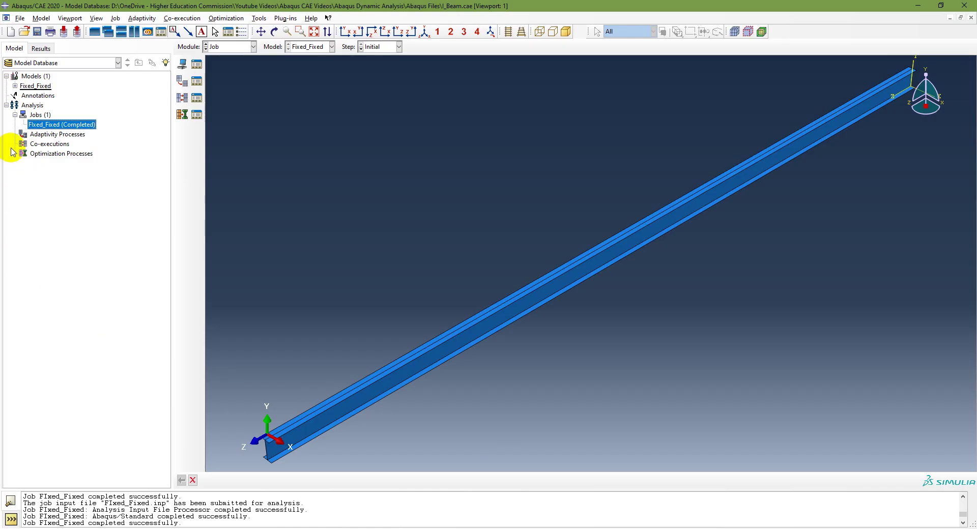
{"action": "right_click", "coordinate": [52, 125]}
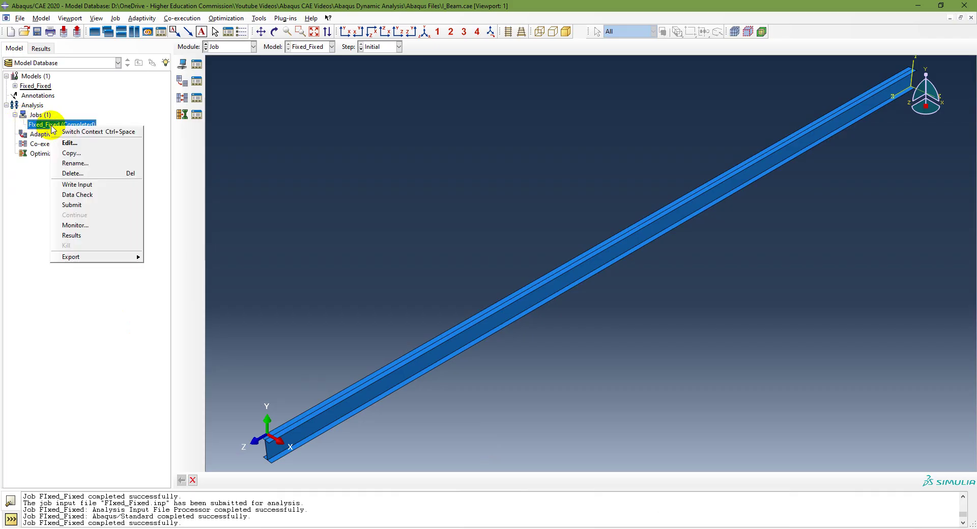
{"action": "left_click", "coordinate": [74, 236]}
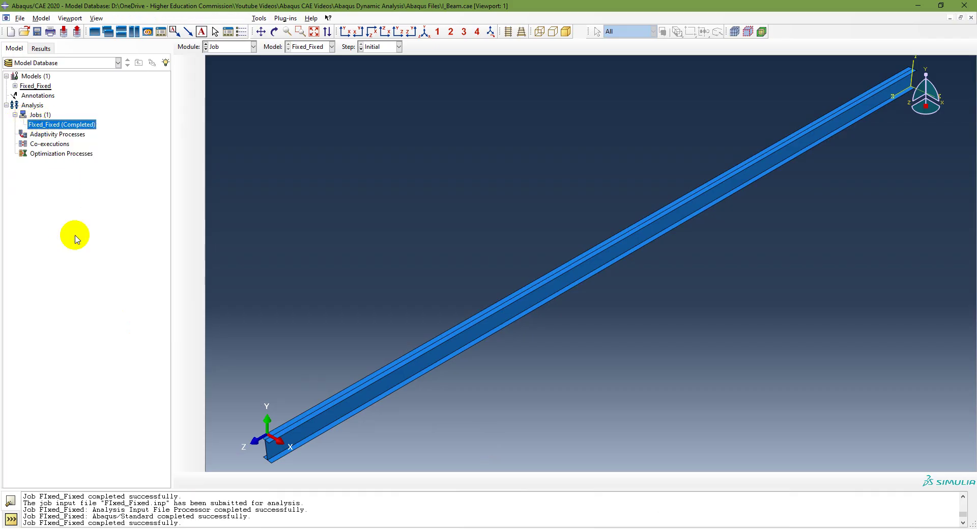
Step: Plot the displacement magnitude contours on both the undeformed and deformed shapes of the beam for mode 1
{"action": "left_click", "coordinate": [198, 125]}
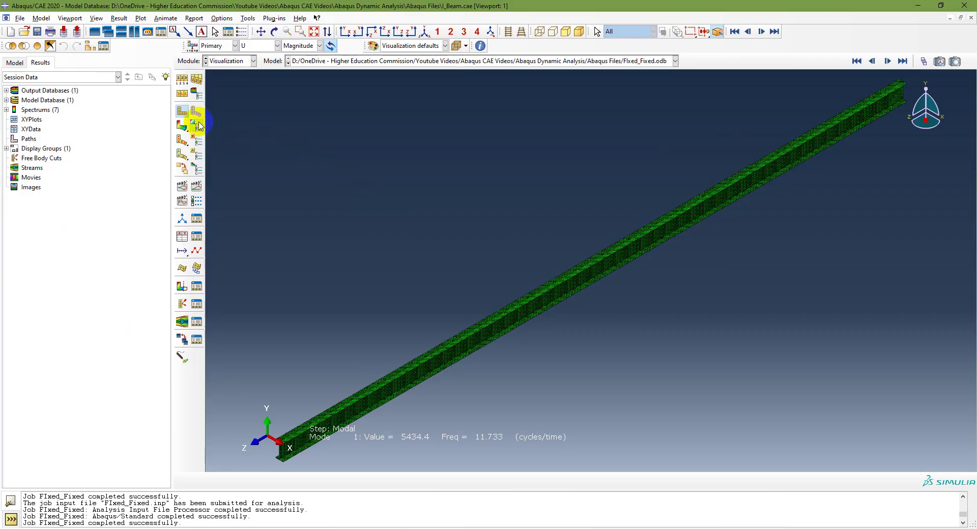
{"action": "left_click", "coordinate": [182, 125]}
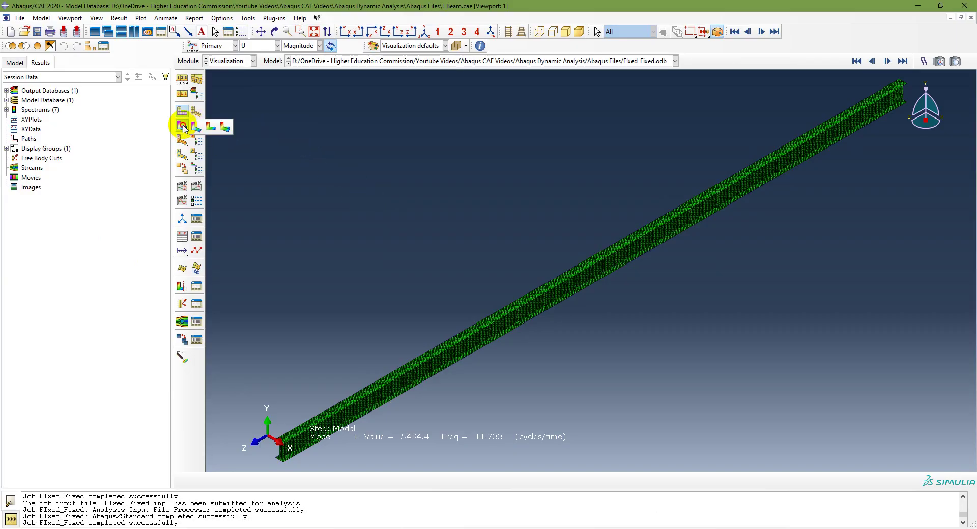
{"action": "left_click", "coordinate": [197, 127]}
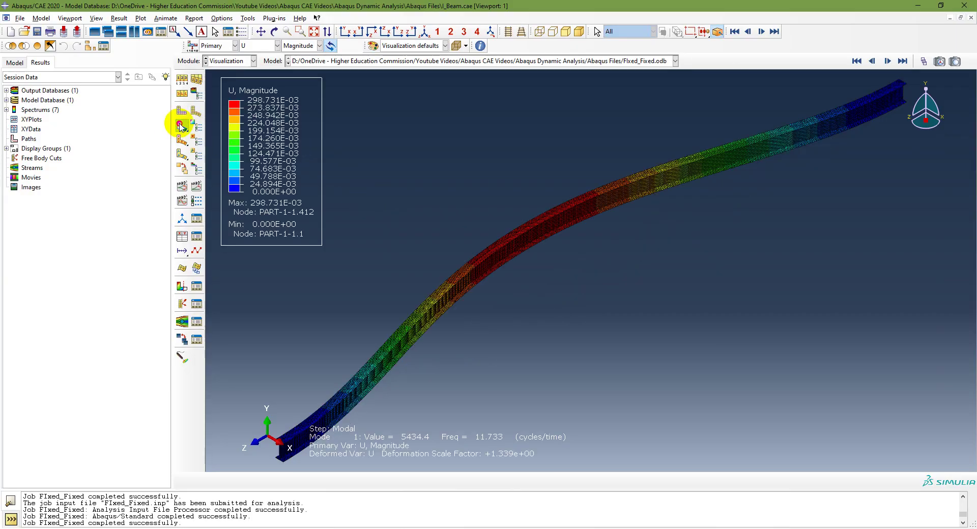
{"action": "left_click", "coordinate": [224, 127]}
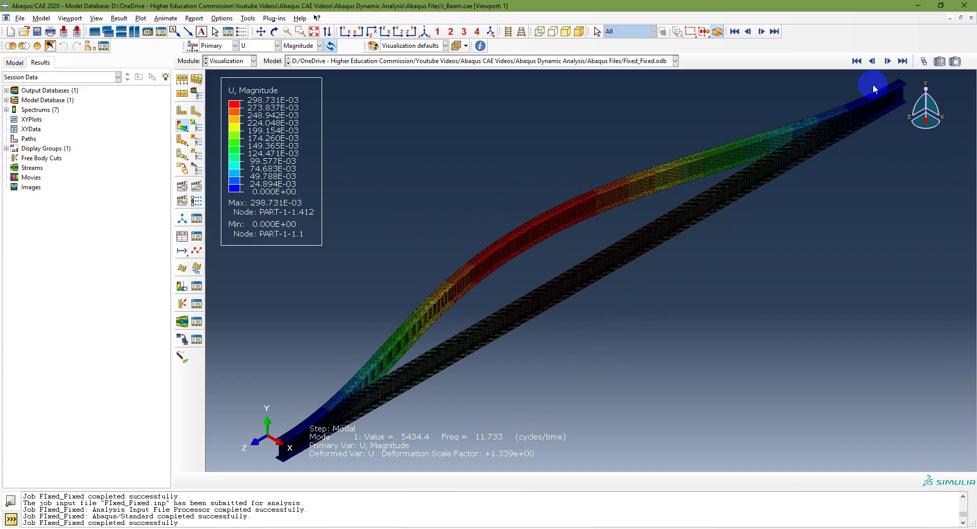
Step: Step forward through the beam's results from mode 2 to mode 4 to examine each mode shape and frequency
{"action": "left_click", "coordinate": [887, 61]}
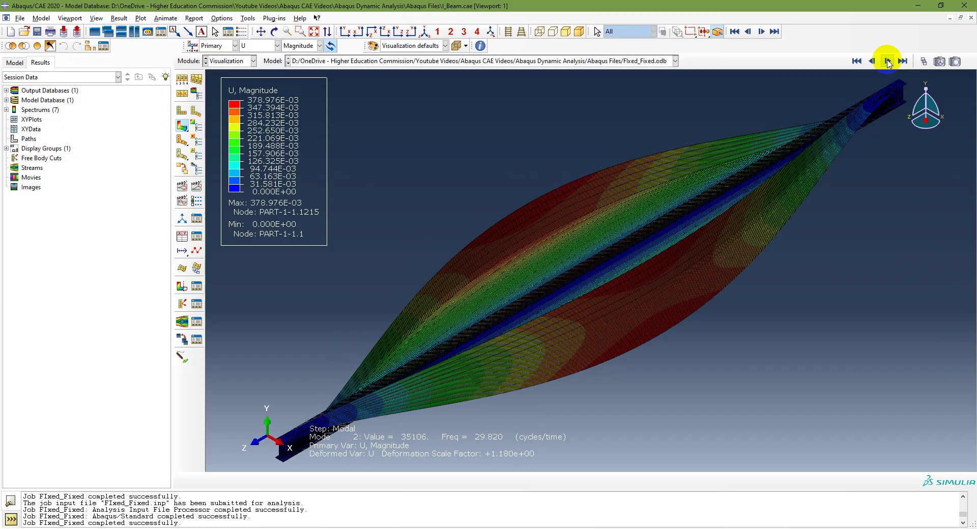
{"action": "left_click", "coordinate": [887, 61]}
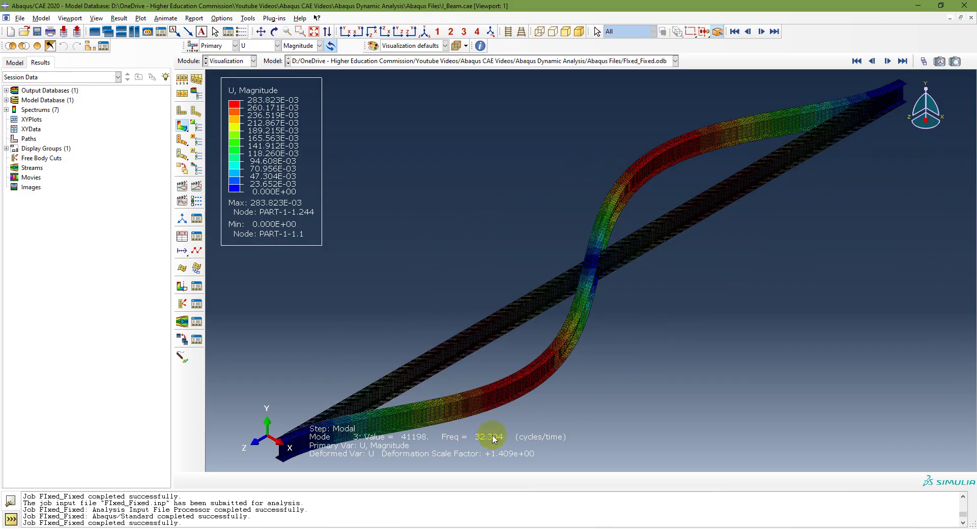
{"action": "left_click", "coordinate": [885, 62]}
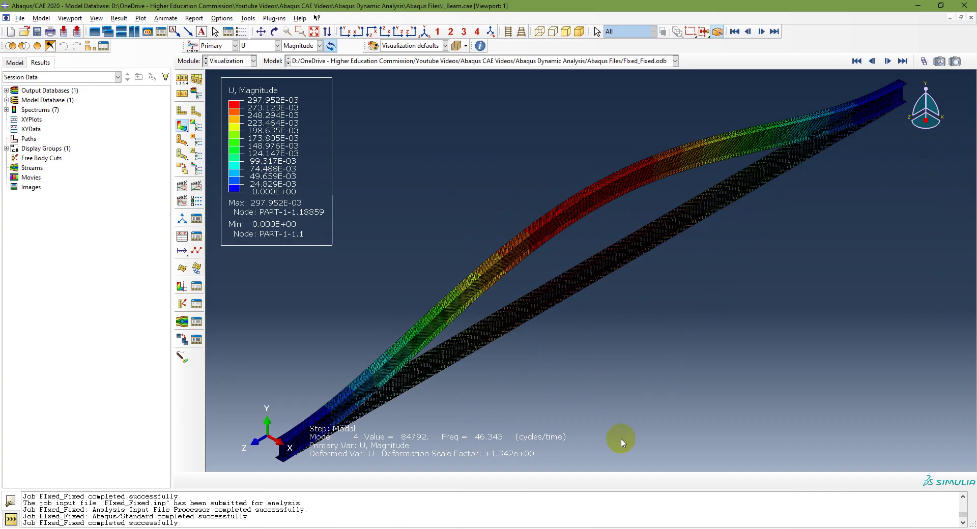
Step: Switch to PowerPoint for the analytical comparison heading, then to the Mechanical Vibration PDF to view the Chapter 8 opening page and front cover
{"action": "left_click", "coordinate": [571, 521]}
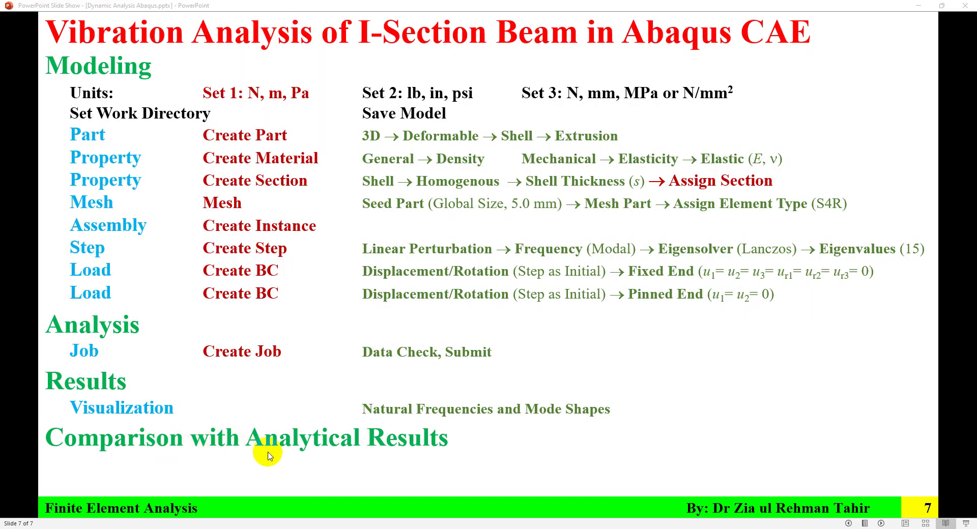
{"action": "left_click", "coordinate": [353, 456]}
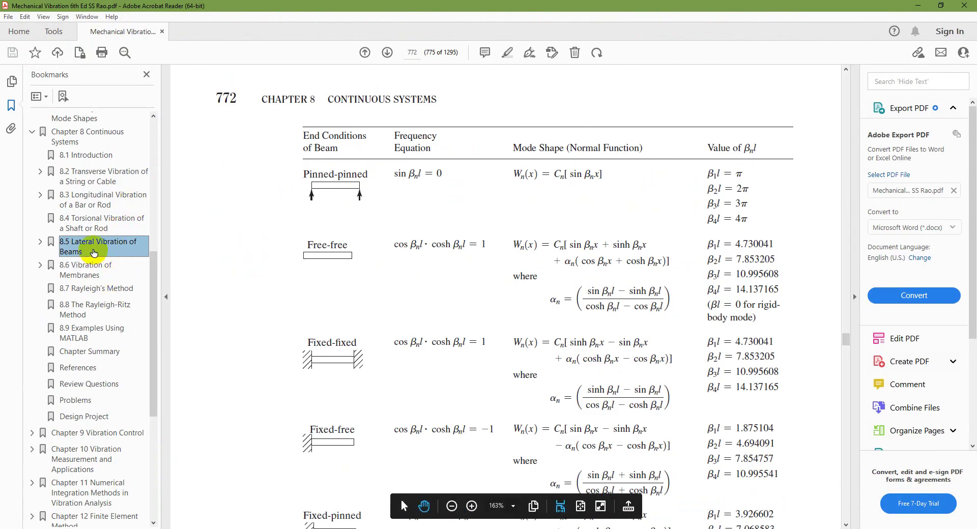
{"action": "scroll", "coordinate": [89, 244], "scroll_direction": "up", "scroll_amount": 5}
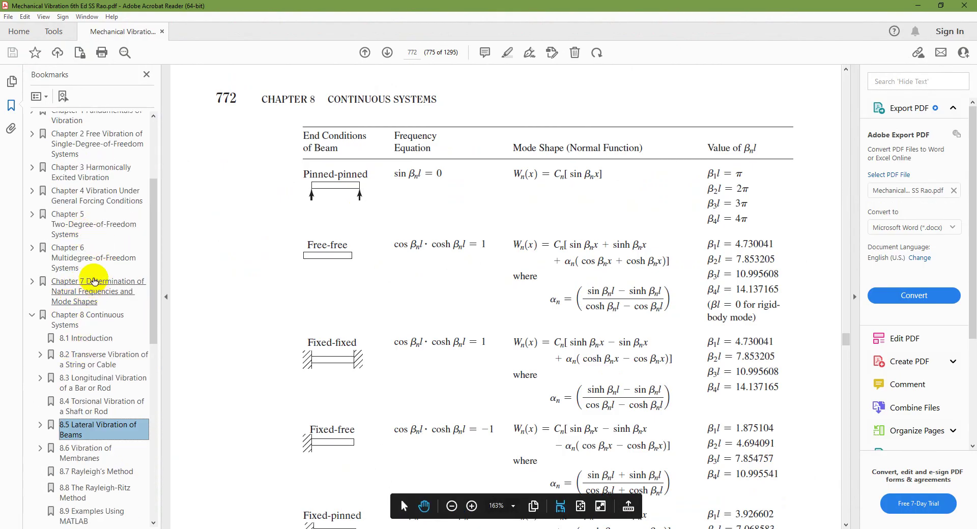
{"action": "left_click", "coordinate": [87, 320]}
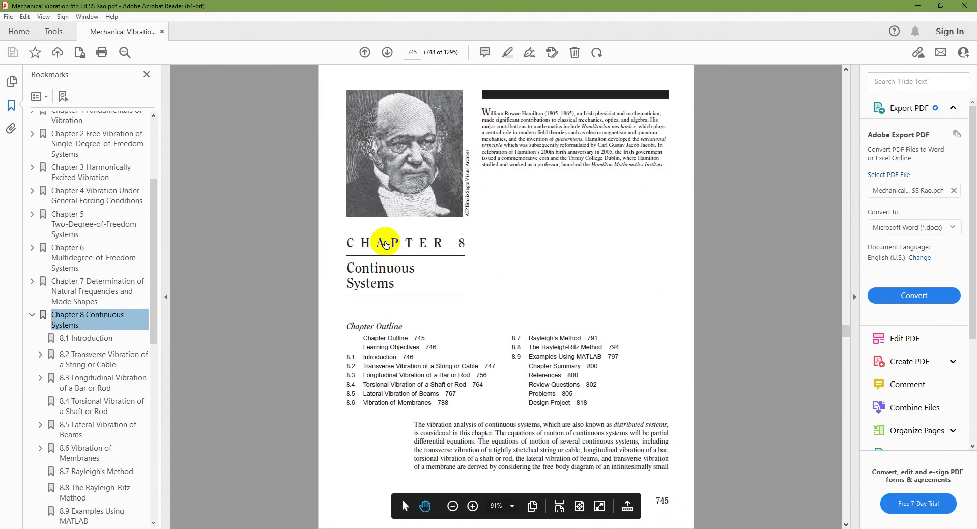
{"action": "scroll", "coordinate": [114, 237], "scroll_direction": "up", "scroll_amount": 4}
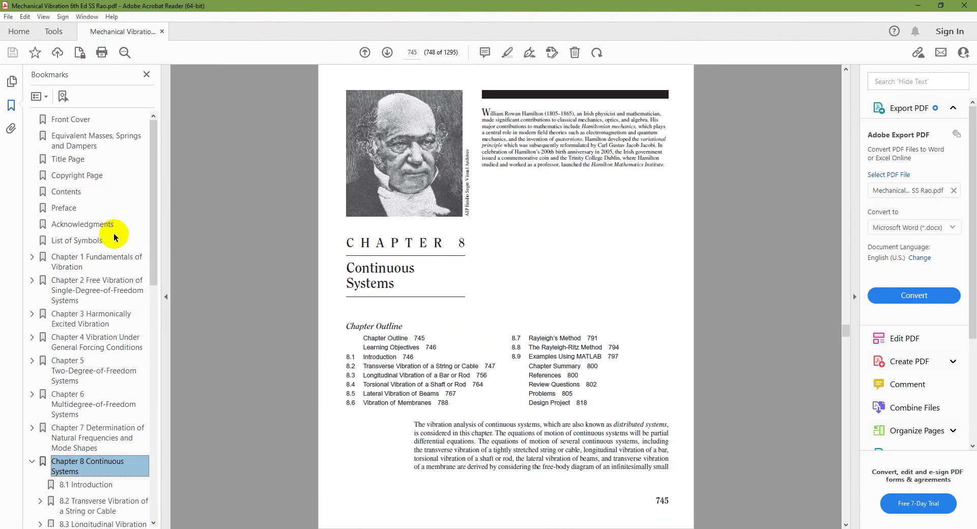
{"action": "left_click", "coordinate": [72, 120]}
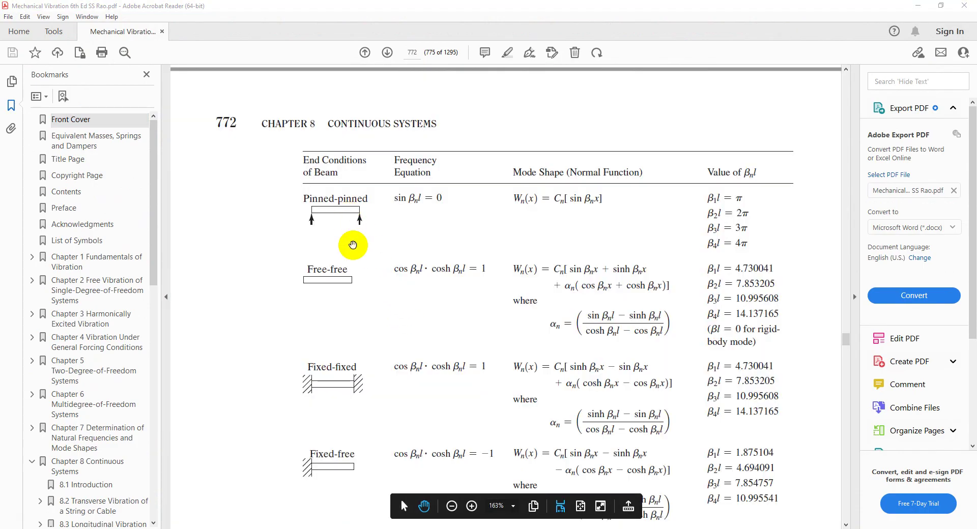
Step: Examine the common beam end conditions in Figure 8.15 on page 772 and the natural frequency formula, Eq. (8.93), on page 770
{"action": "scroll", "coordinate": [356, 247], "scroll_direction": "down", "scroll_amount": 8}
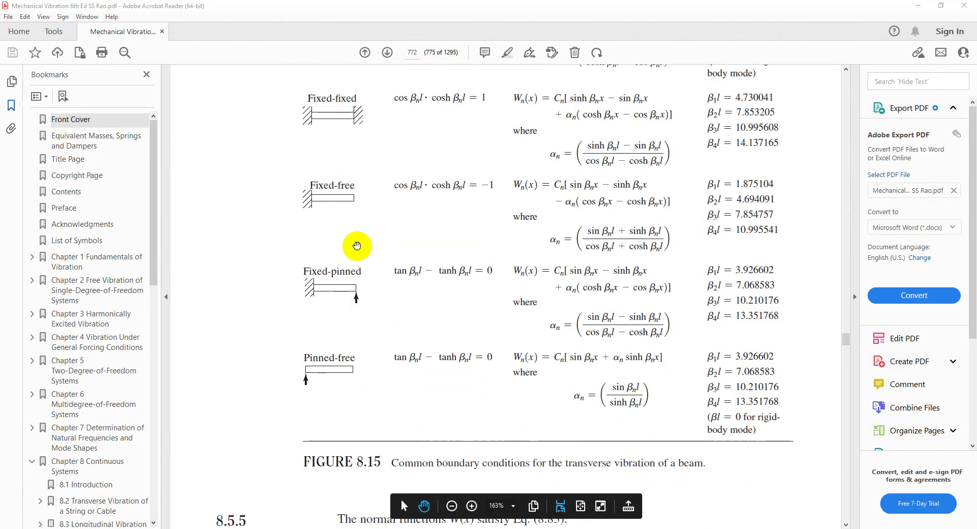
{"action": "scroll", "coordinate": [404, 274], "scroll_direction": "up", "scroll_amount": 8}
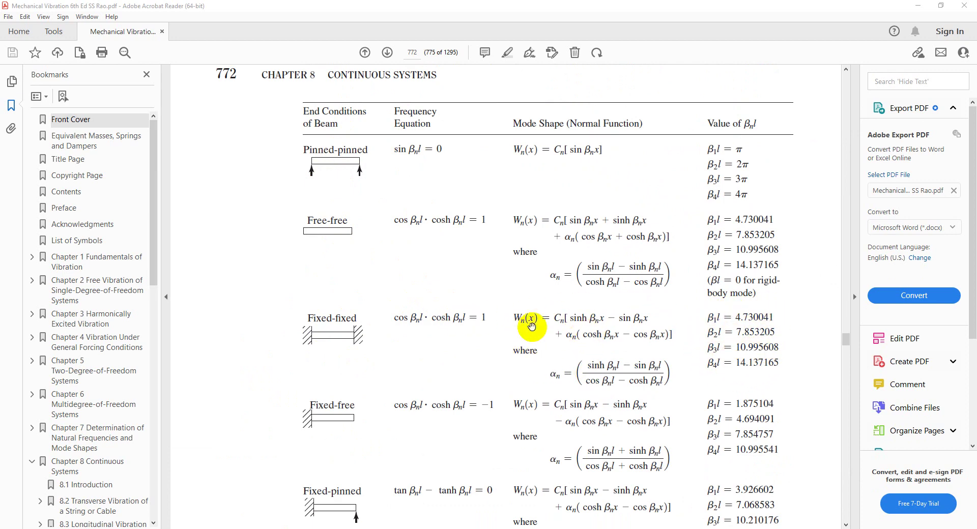
{"action": "scroll", "coordinate": [607, 346], "scroll_direction": "up", "scroll_amount": 15}
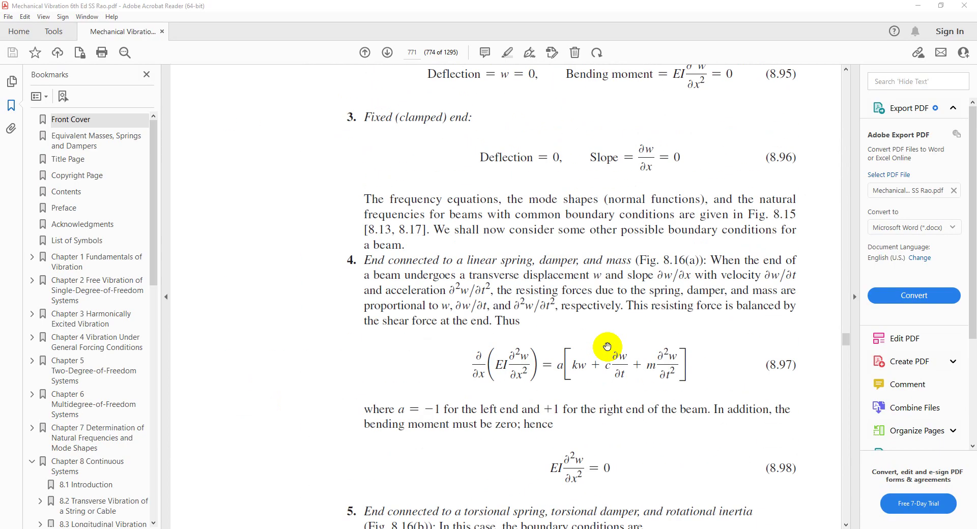
{"action": "scroll", "coordinate": [607, 345], "scroll_direction": "up", "scroll_amount": 8}
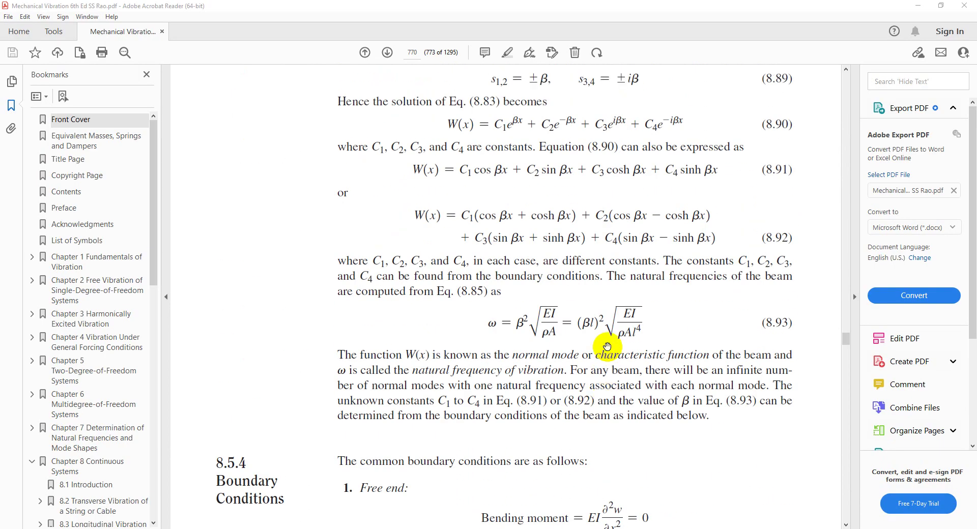
Step: Check the computed beta-length values in the MATLAB script against the fixed-fixed row on page 772 of the Mechanical Vibration PDF
{"action": "mouse_move", "coordinate": [643, 516]}
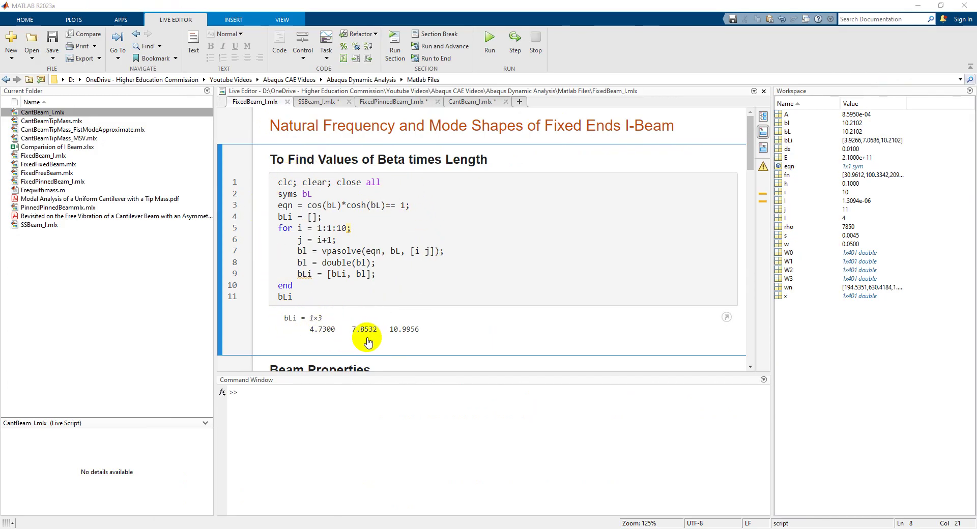
{"action": "key", "text": "alt+Tab"}
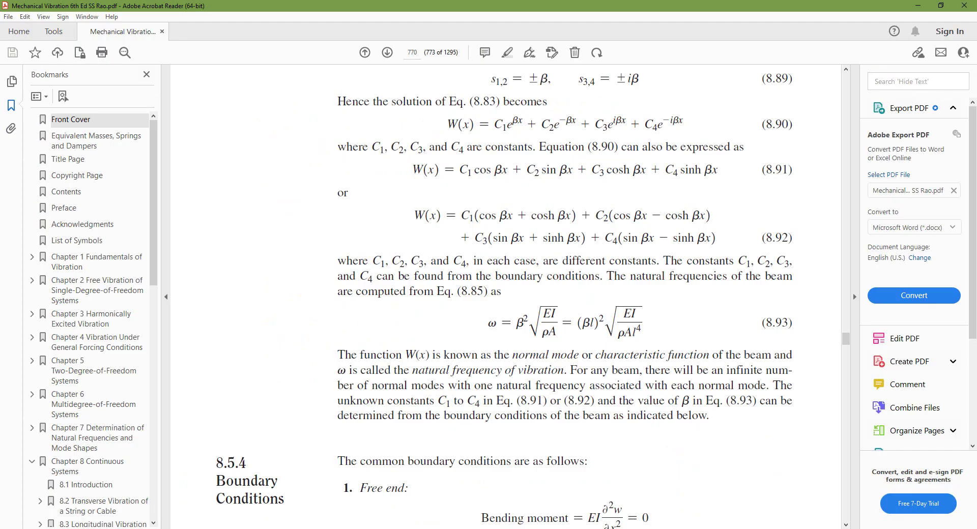
{"action": "scroll", "coordinate": [701, 361], "scroll_direction": "down", "scroll_amount": 12}
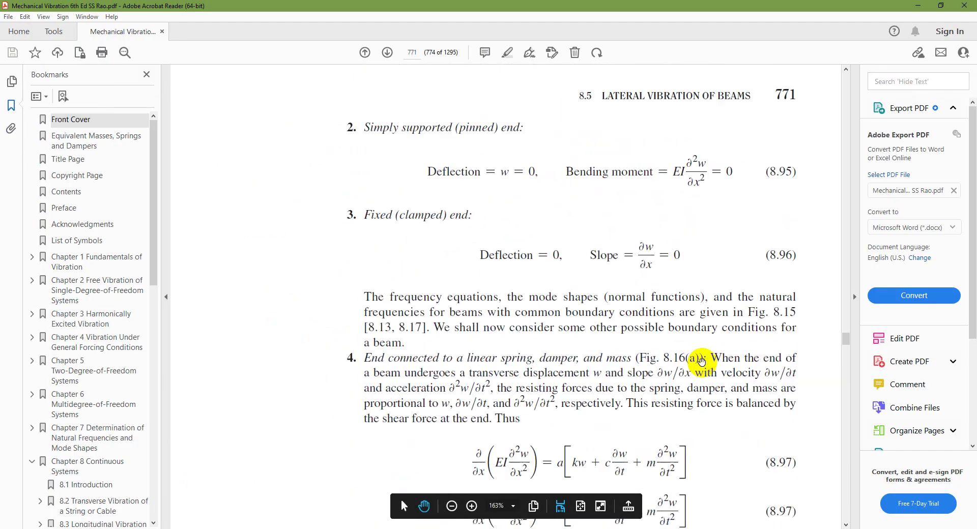
{"action": "scroll", "coordinate": [701, 360], "scroll_direction": "down", "scroll_amount": 12}
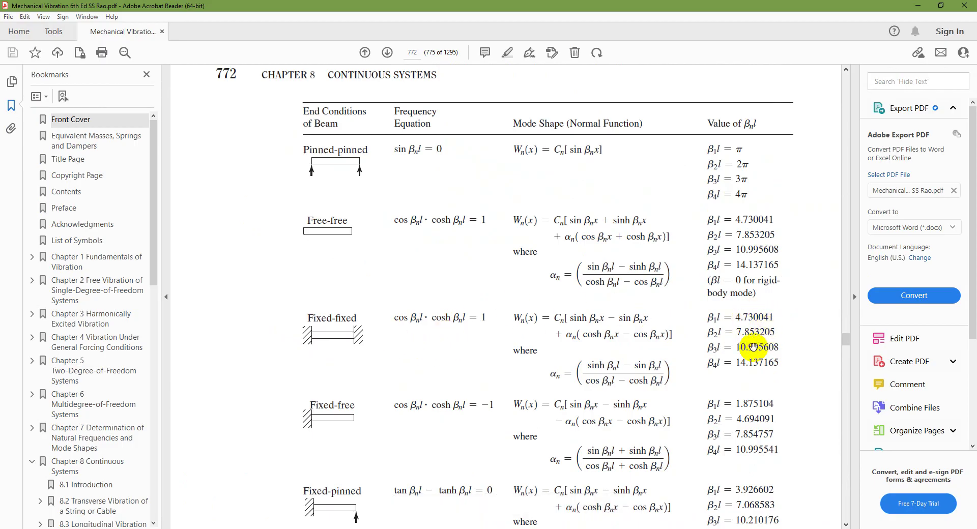
Step: Return to MATLAB and review the beam properties and natural frequency sections of the FixedBeam_I.mlx live script
{"action": "left_click", "coordinate": [917, 8]}
{"action": "scroll", "coordinate": [387, 306], "scroll_direction": "down", "scroll_amount": 5}
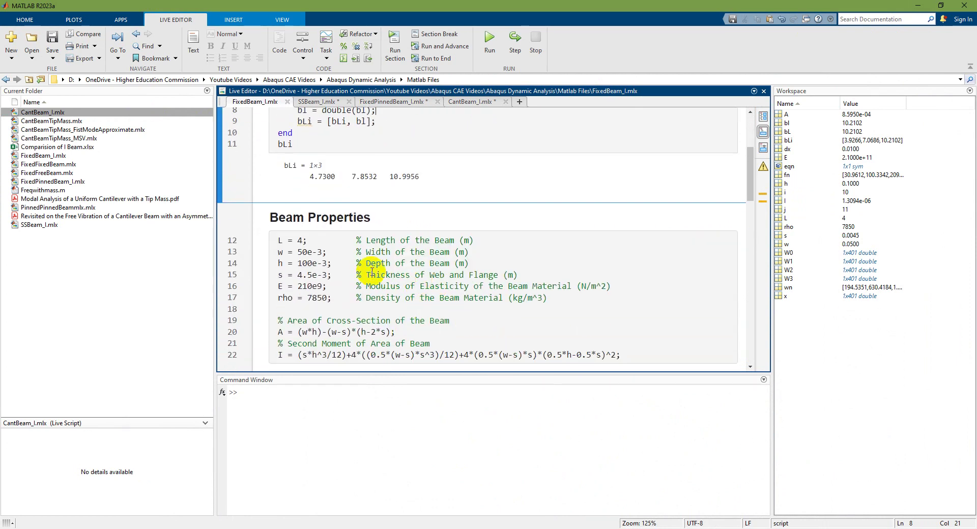
{"action": "scroll", "coordinate": [372, 271], "scroll_direction": "down", "scroll_amount": 2}
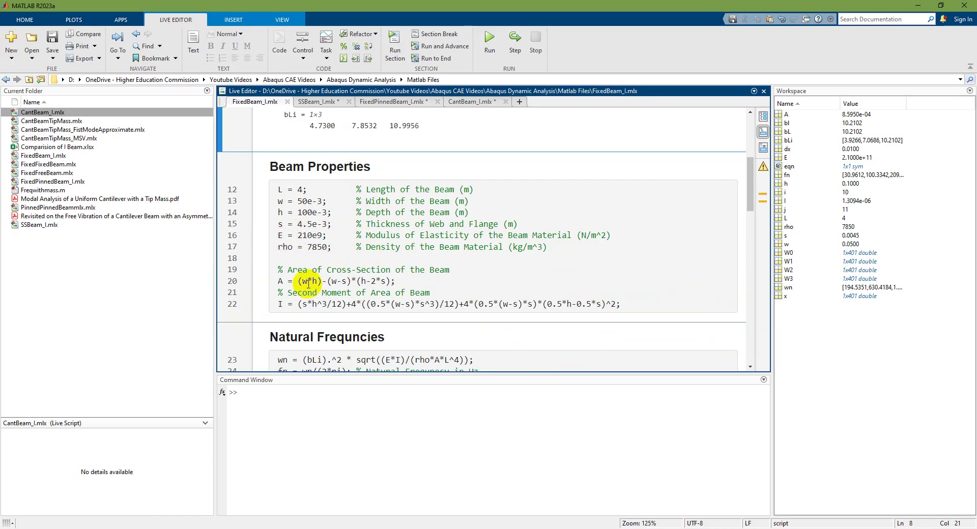
{"action": "scroll", "coordinate": [311, 283], "scroll_direction": "down", "scroll_amount": 3}
{"action": "scroll", "coordinate": [307, 320], "scroll_direction": "down", "scroll_amount": 1}
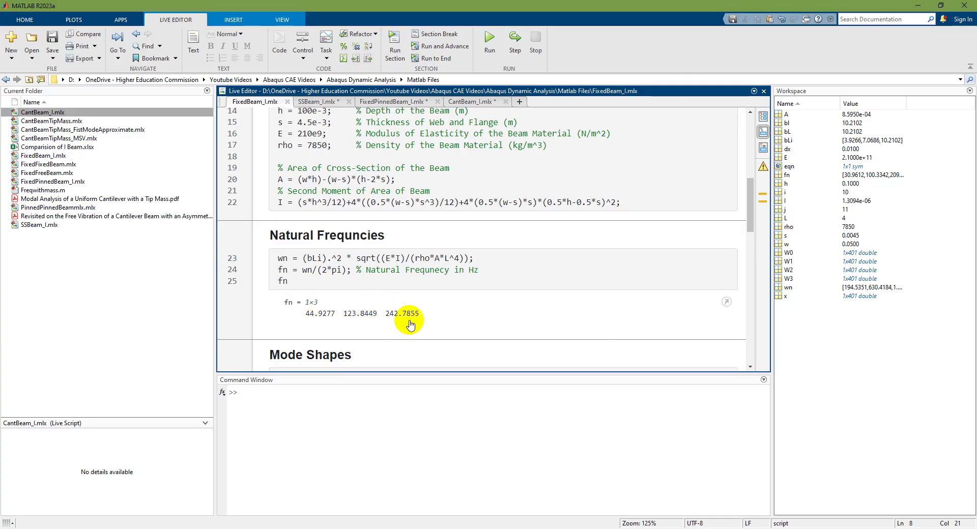
Step: Review the mode shape code and the plot of the first three analytical modes in the live script
{"action": "scroll", "coordinate": [411, 324], "scroll_direction": "down", "scroll_amount": 15}
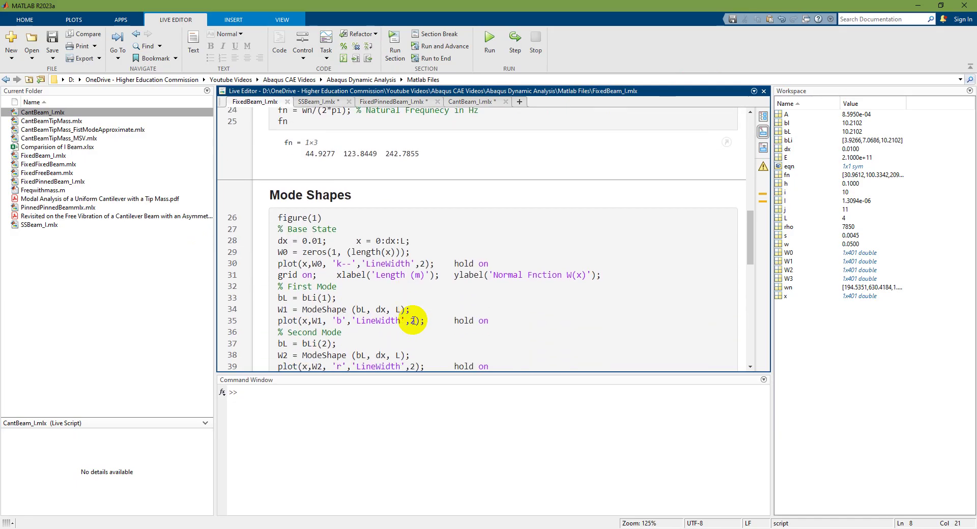
{"action": "scroll", "coordinate": [427, 306], "scroll_direction": "up", "scroll_amount": 3}
{"action": "scroll", "coordinate": [245, 279], "scroll_direction": "down", "scroll_amount": 1}
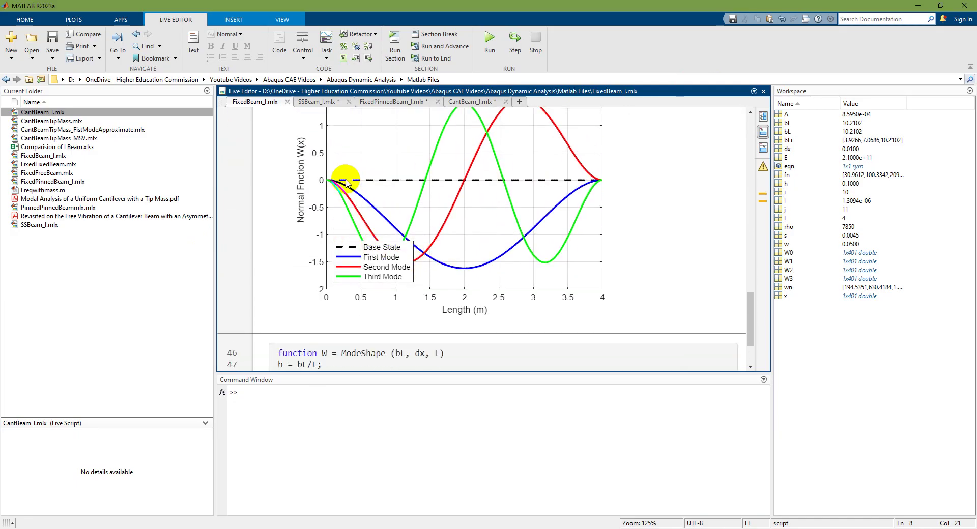
{"action": "scroll", "coordinate": [463, 239], "scroll_direction": "up", "scroll_amount": 2}
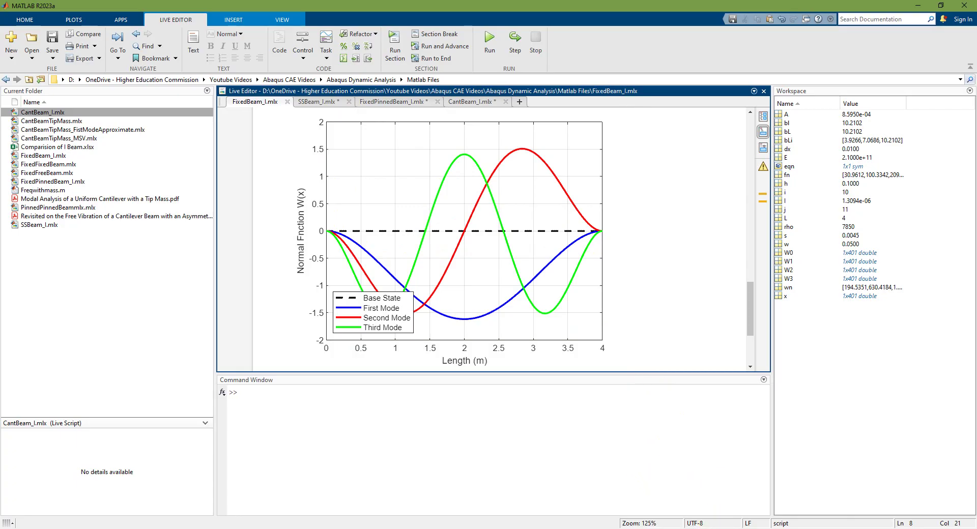
Step: Switch to Abaqus/CAE, show the beam in the Y-Z side view, and step back from mode 4 to mode 1
{"action": "key", "text": "alt+Tab"}
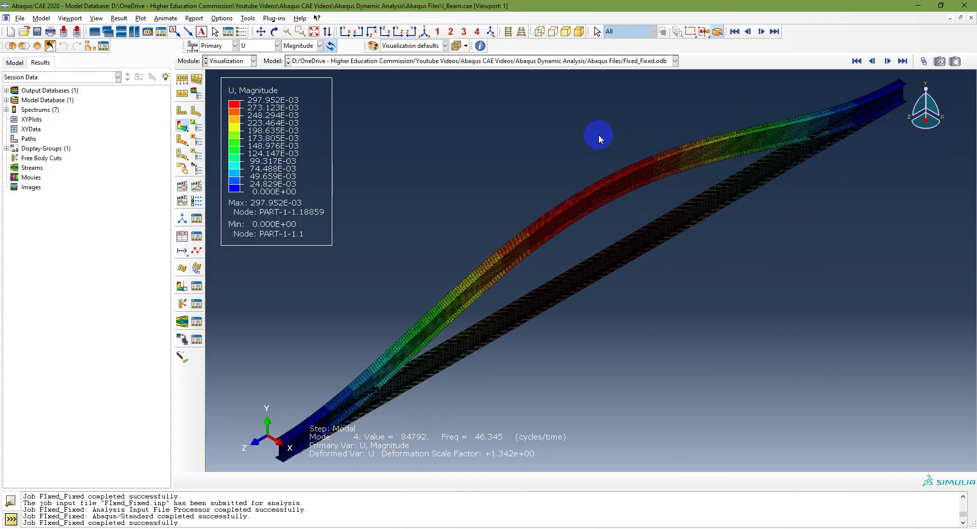
{"action": "left_click", "coordinate": [397, 31]}
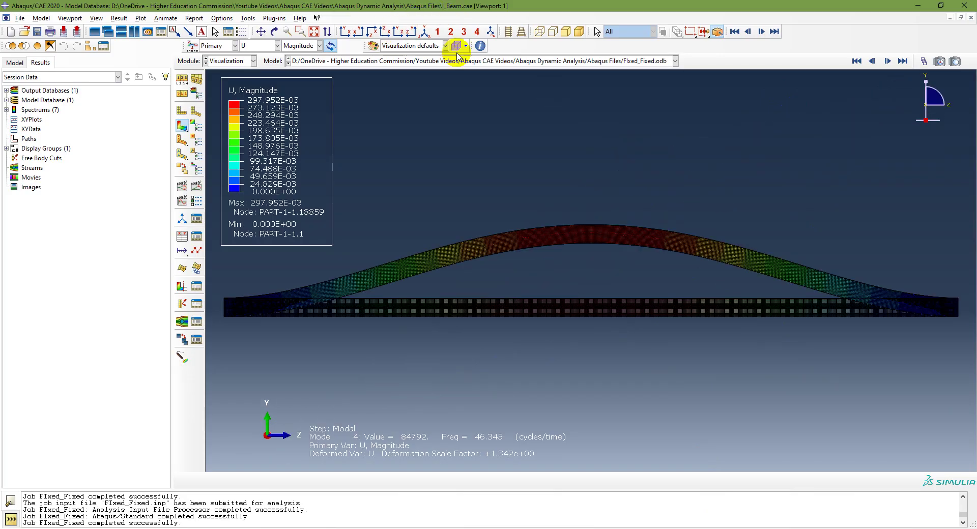
{"action": "left_click", "coordinate": [871, 61]}
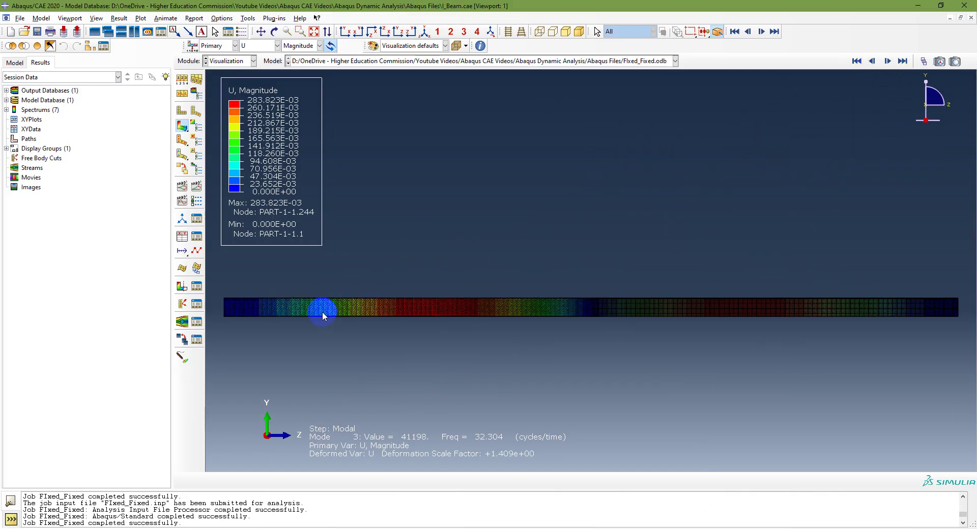
{"action": "left_click", "coordinate": [871, 60]}
{"action": "left_click", "coordinate": [859, 60]}
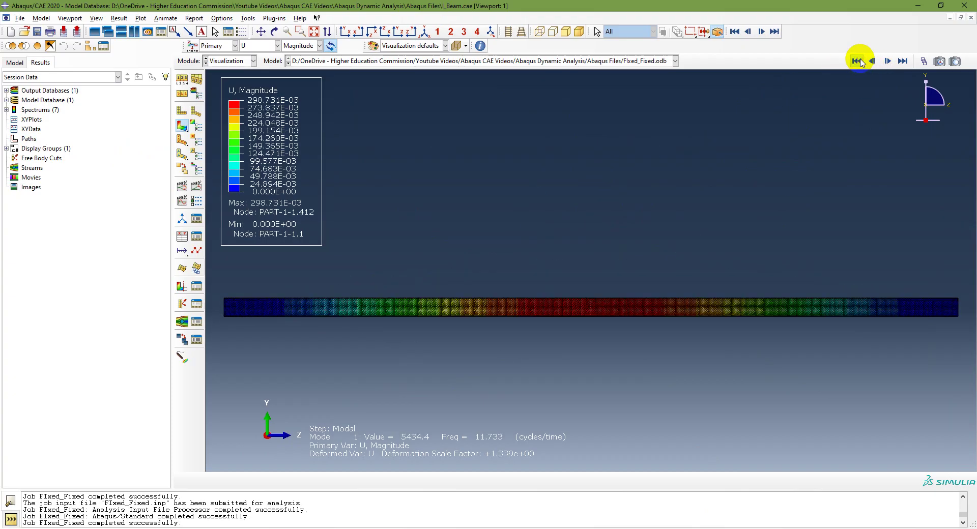
Step: Reset the modal results to the base state, then step through the frames to mode 4 to examine the first vertical bending shape
{"action": "left_click", "coordinate": [858, 61]}
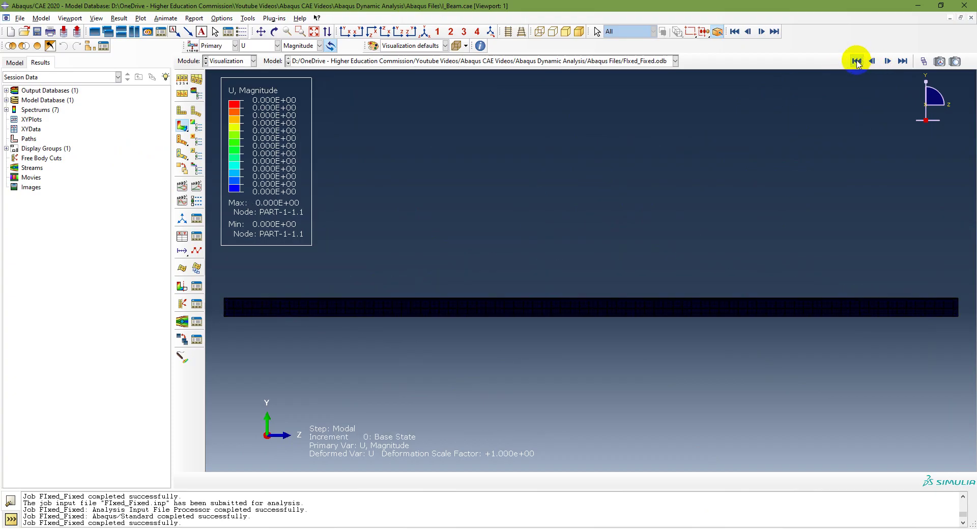
{"action": "left_click", "coordinate": [887, 61]}
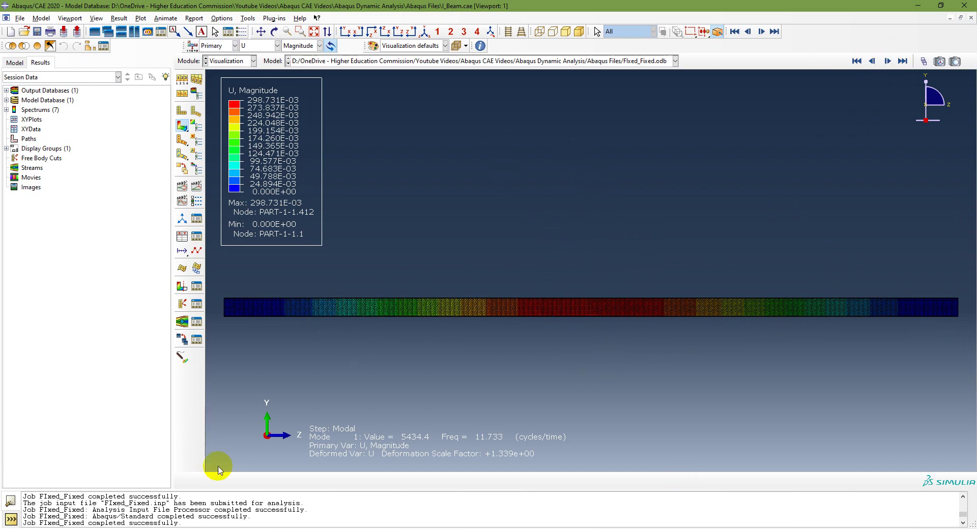
{"action": "left_click", "coordinate": [888, 61]}
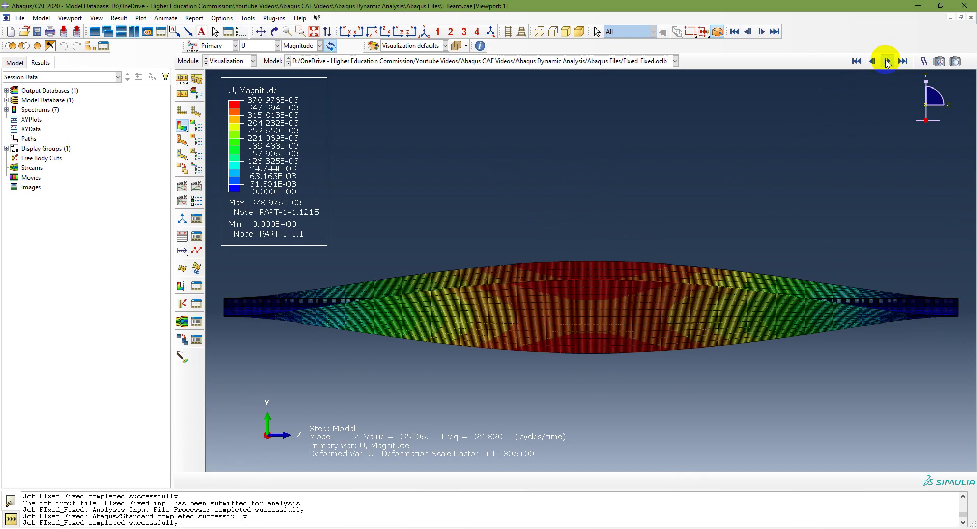
{"action": "left_click", "coordinate": [888, 61]}
{"action": "left_click", "coordinate": [888, 61]}
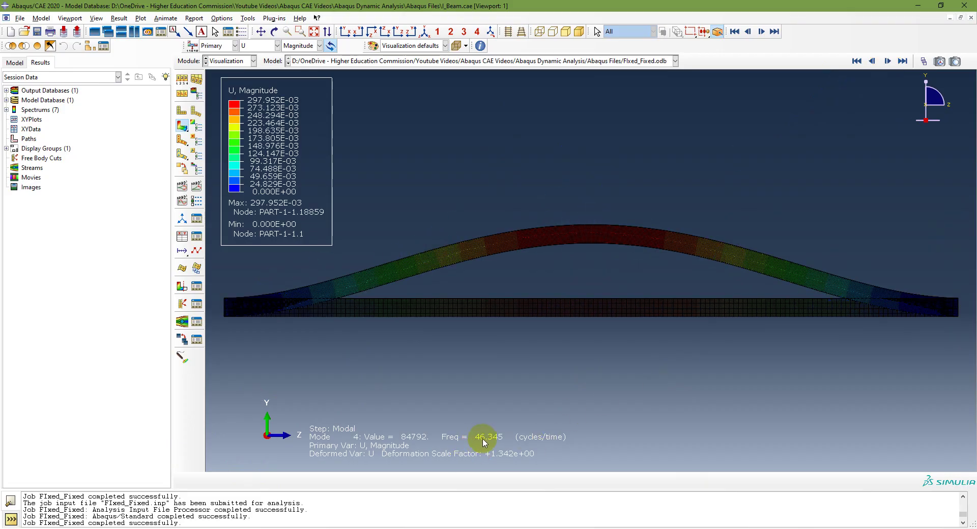
Step: Advance the results from mode 5 to mode 9 to examine the second vertical bending shape and its frequency
{"action": "left_click", "coordinate": [887, 61]}
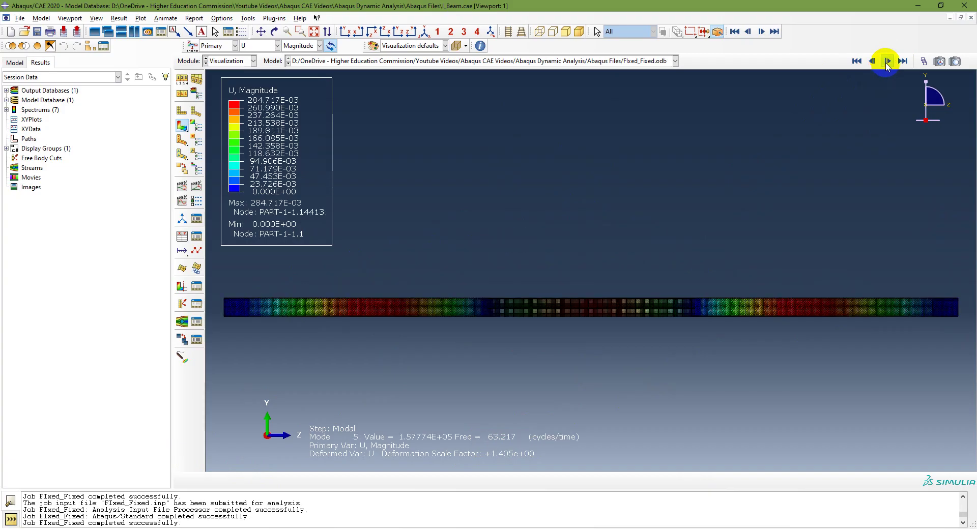
{"action": "left_click", "coordinate": [888, 61]}
{"action": "left_click", "coordinate": [888, 61]}
{"action": "left_click", "coordinate": [887, 61]}
{"action": "left_click", "coordinate": [888, 61]}
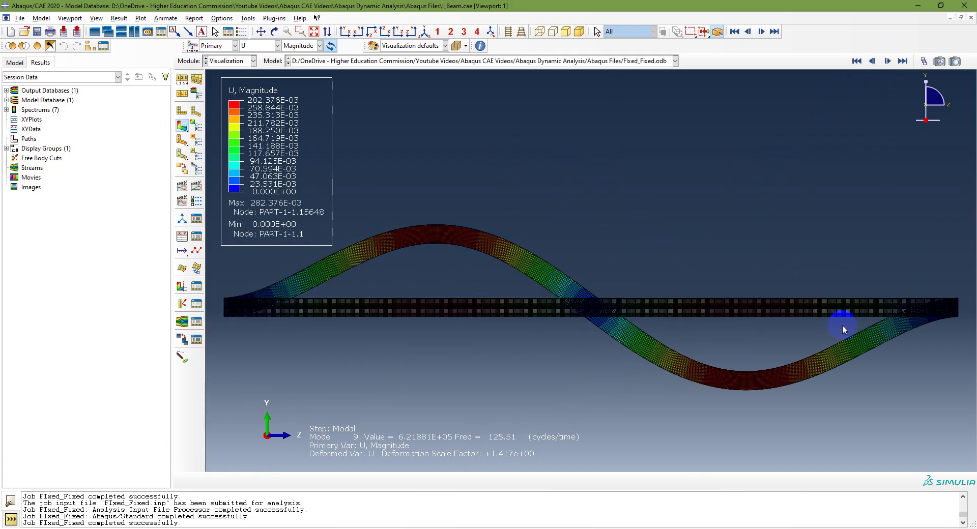
{"action": "key", "text": "alt+Tab"}
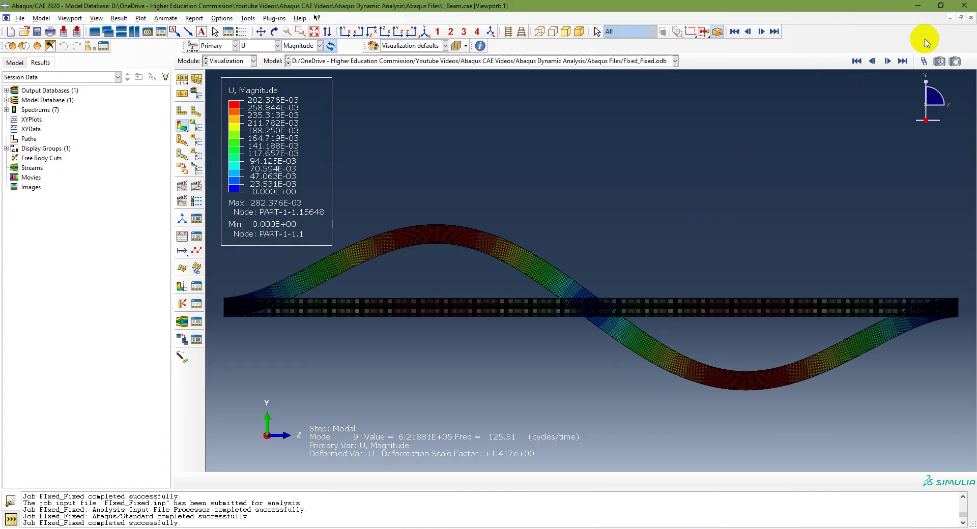
Step: Advance the results to mode 14 to examine the third vertical bending shape and its frequency
{"action": "left_click", "coordinate": [886, 61]}
{"action": "left_click", "coordinate": [886, 61]}
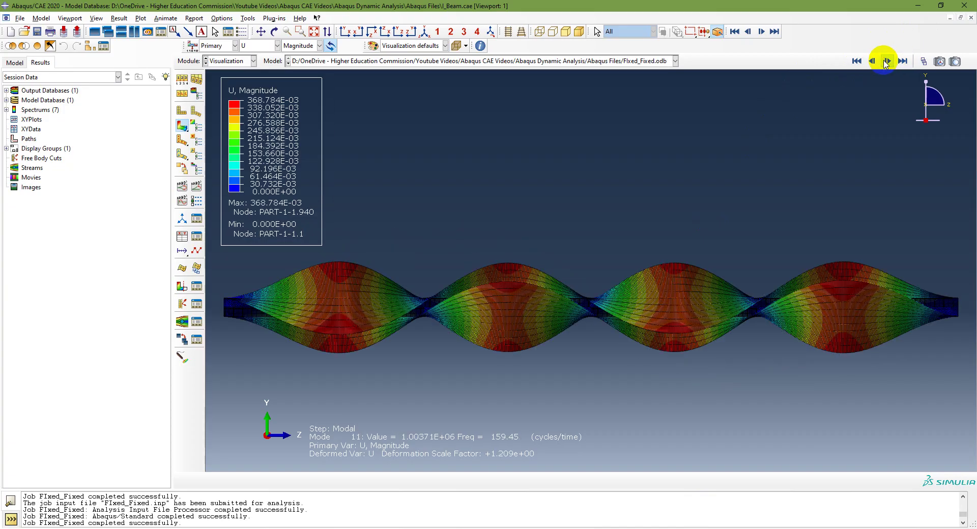
{"action": "left_click", "coordinate": [887, 61]}
{"action": "left_click", "coordinate": [887, 61]}
{"action": "left_click", "coordinate": [885, 62]}
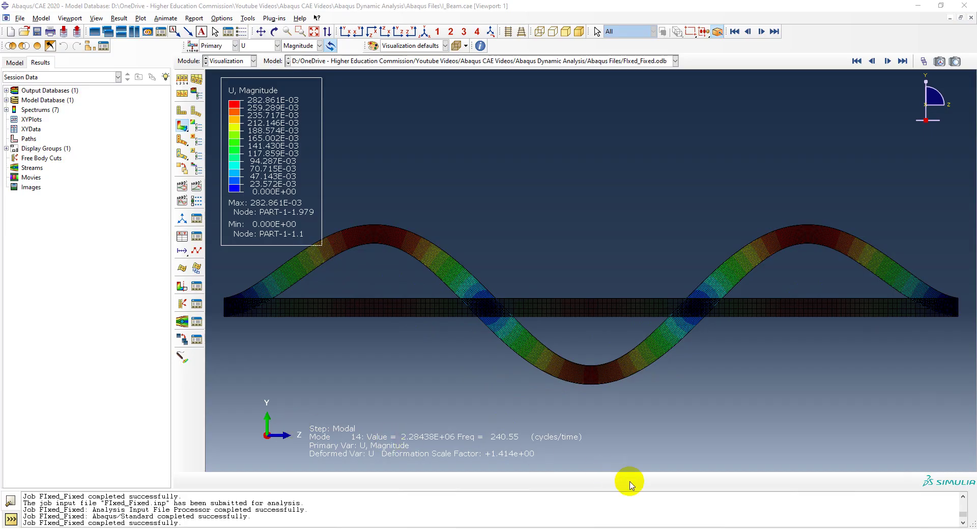
Step: Switch to Excel and compare the analytical and numerical natural frequencies and their percentage differences on the Fixed Beam sheet
{"action": "key", "text": "alt+Tab"}
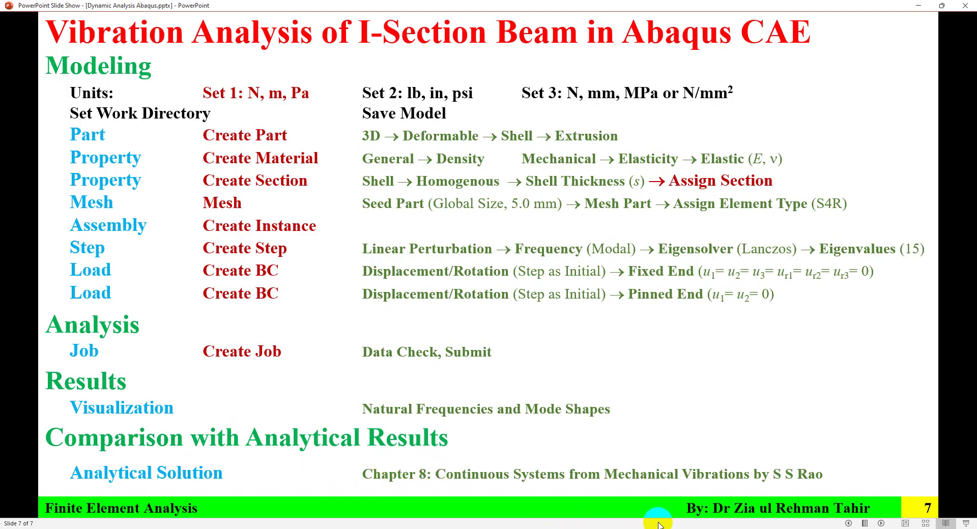
{"action": "key", "text": "alt+Tab"}
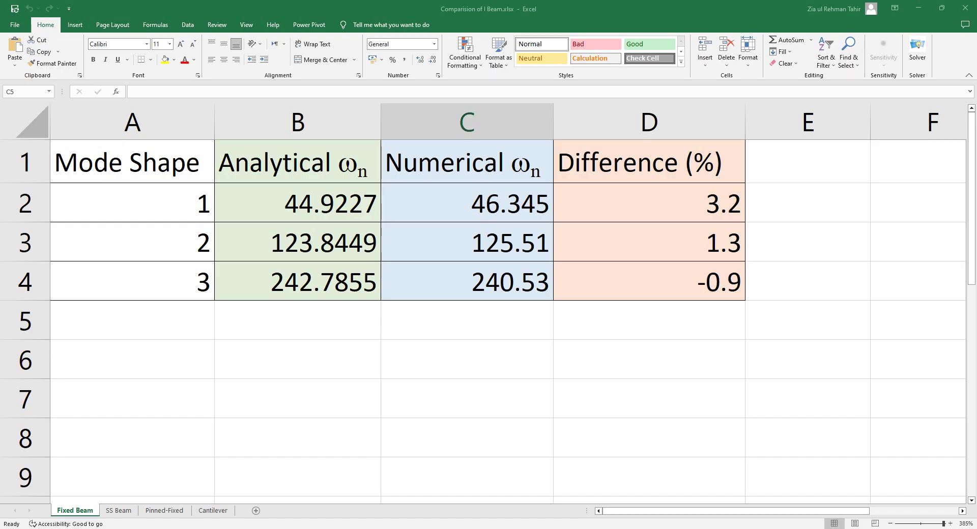
{"action": "left_click", "coordinate": [154, 181]}
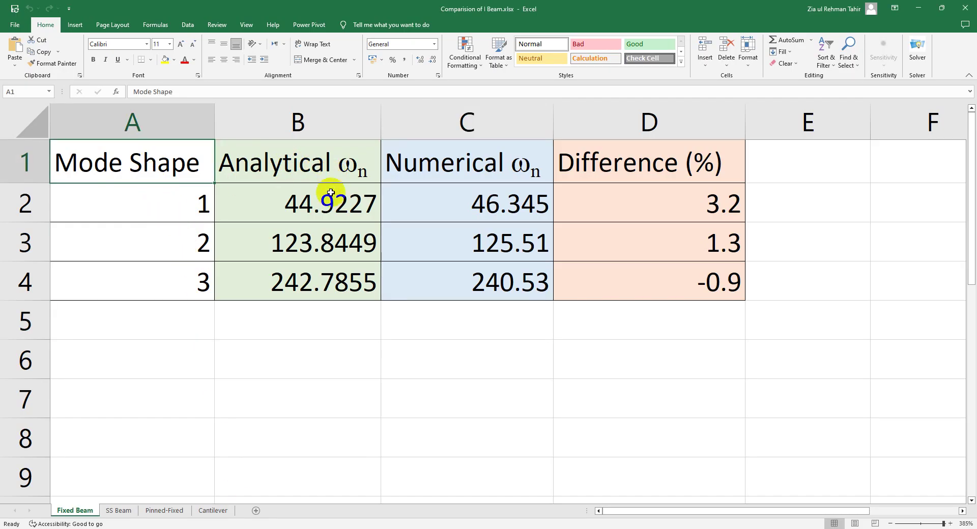
{"action": "left_click_drag", "start_coordinate": [331, 198], "coordinate": [340, 279]}
{"action": "left_click", "coordinate": [499, 164]}
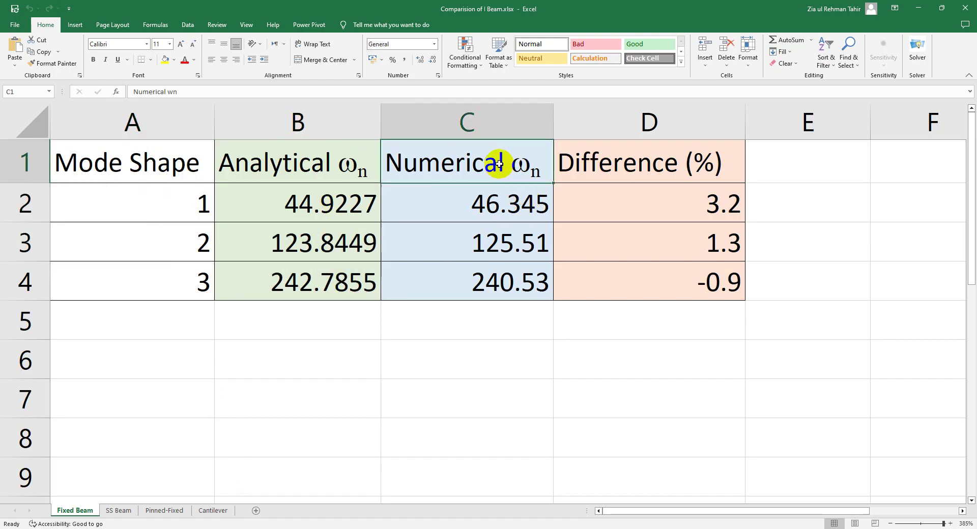
{"action": "left_click_drag", "start_coordinate": [501, 190], "coordinate": [517, 287]}
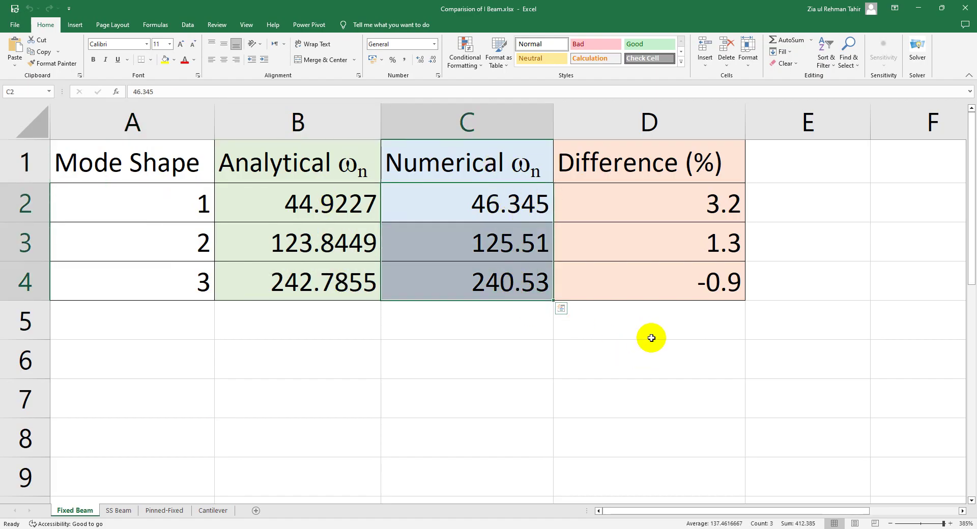
{"action": "left_click_drag", "start_coordinate": [693, 202], "coordinate": [697, 285]}
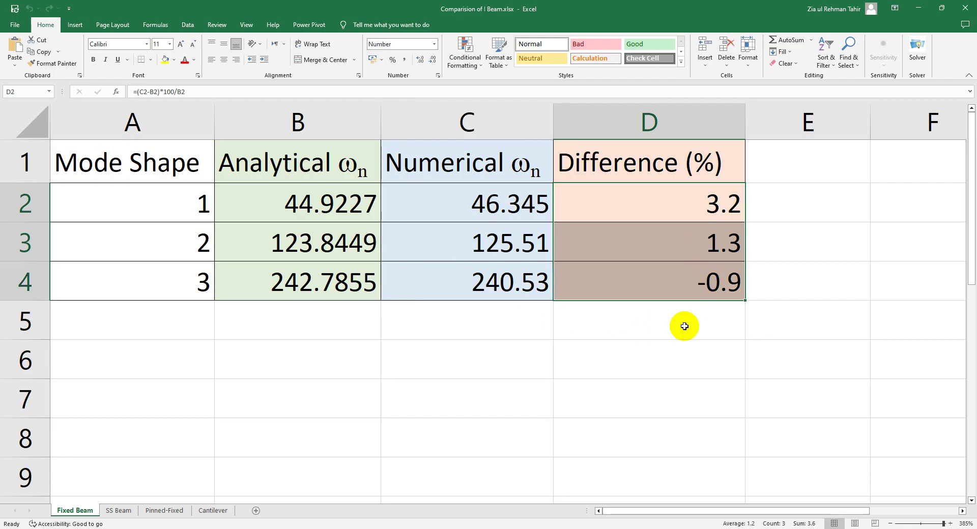
{"action": "left_click", "coordinate": [679, 356]}
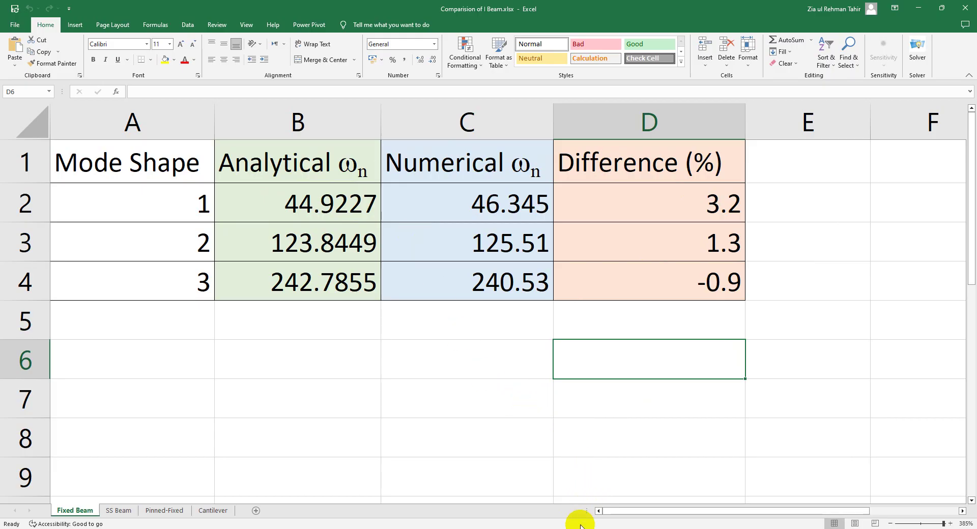
Step: Switch to the PowerPoint slide show, review the end conditions on slide 6, and advance to the full workflow on slide 7
{"action": "key", "text": "alt+Tab"}
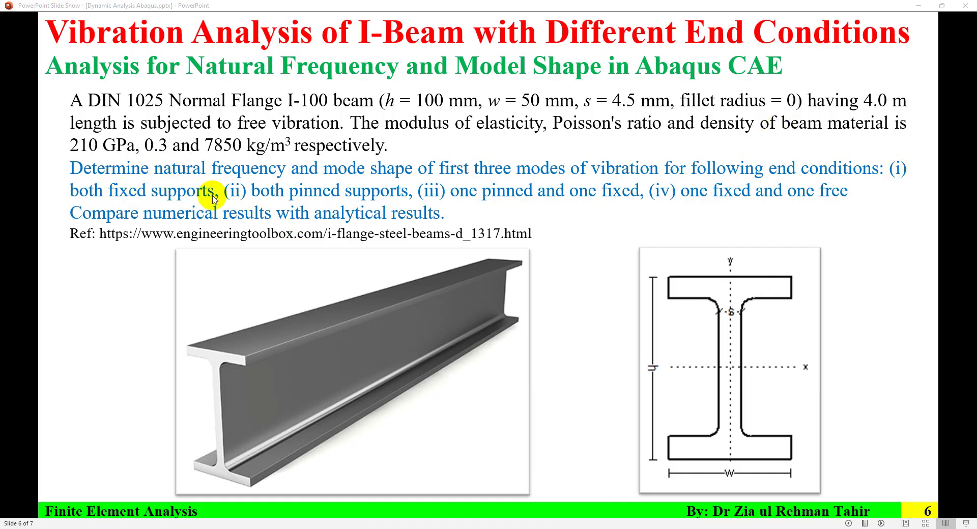
{"action": "left_click", "coordinate": [188, 203]}
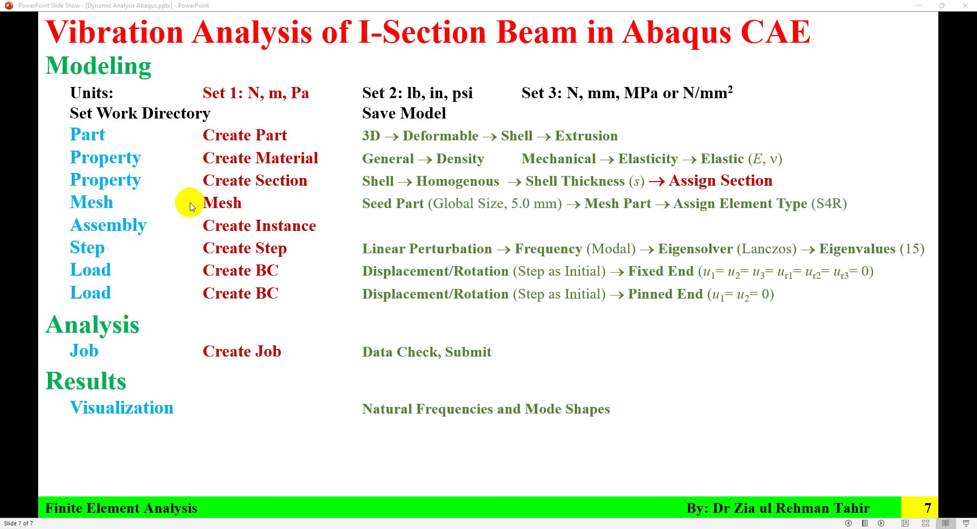
{"action": "left_click", "coordinate": [191, 202]}
Step: Step the slide show backward through the workflow animations on slide 7 toward the problem statement
{"action": "key", "text": "Left"}
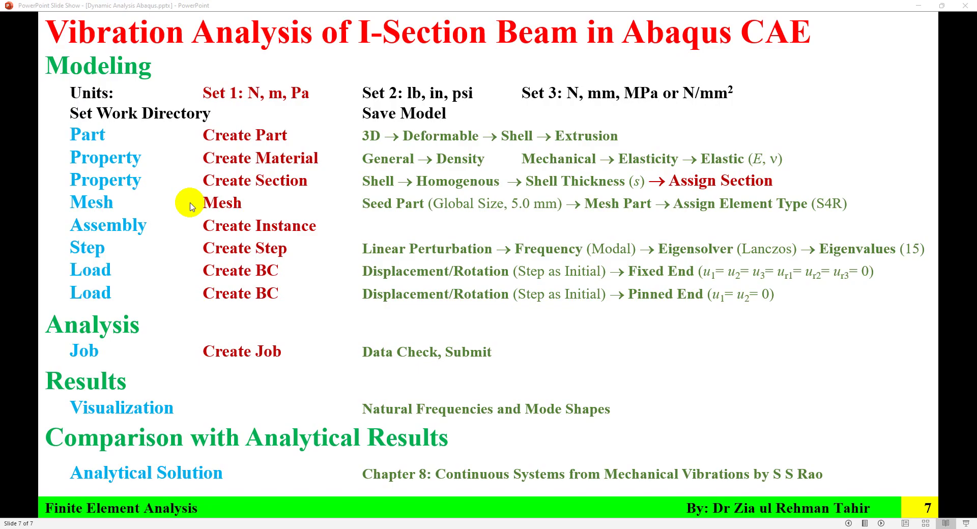
{"action": "key", "text": "Left"}
{"action": "key", "text": "Left"}
{"action": "key", "text": "Left"}
{"action": "key", "text": "Left"}
{"action": "key", "text": "Left"}
{"action": "key", "text": "Left"}
{"action": "key", "text": "Left"}
{"action": "key", "text": "Left"}
{"action": "key", "text": "Left"}
{"action": "key", "text": "Left"}
{"action": "key", "text": "Left"}
{"action": "key", "text": "Left"}
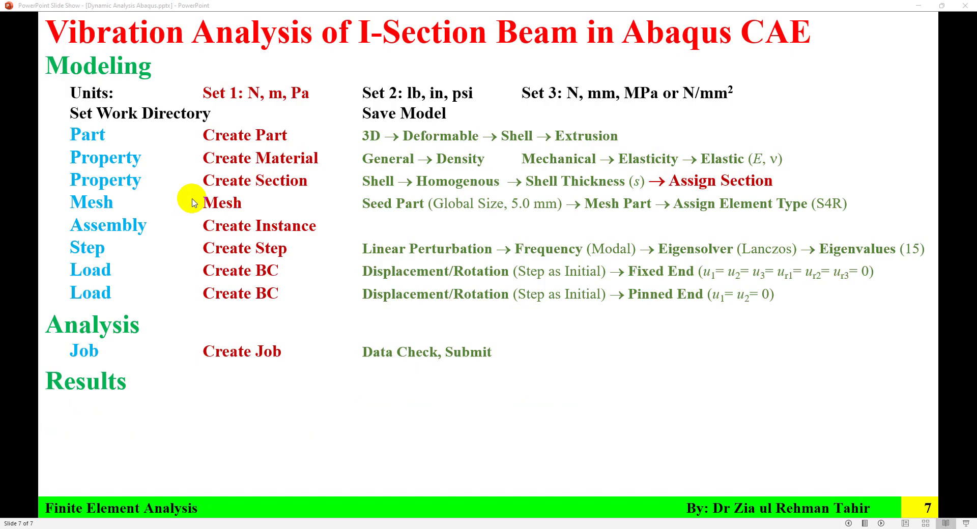